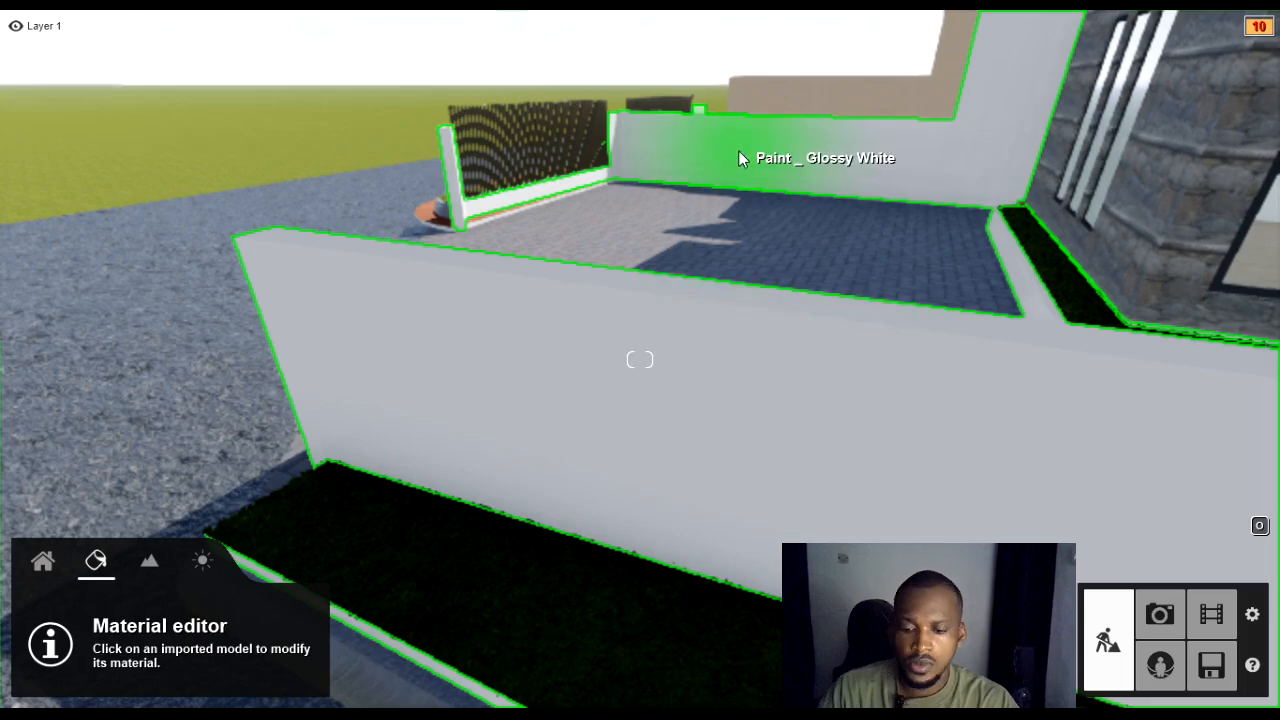
Step: Examine the house's perimeter wall, paved driveway and the surrounding road from several angles
{"action": "key", "text": "s"}
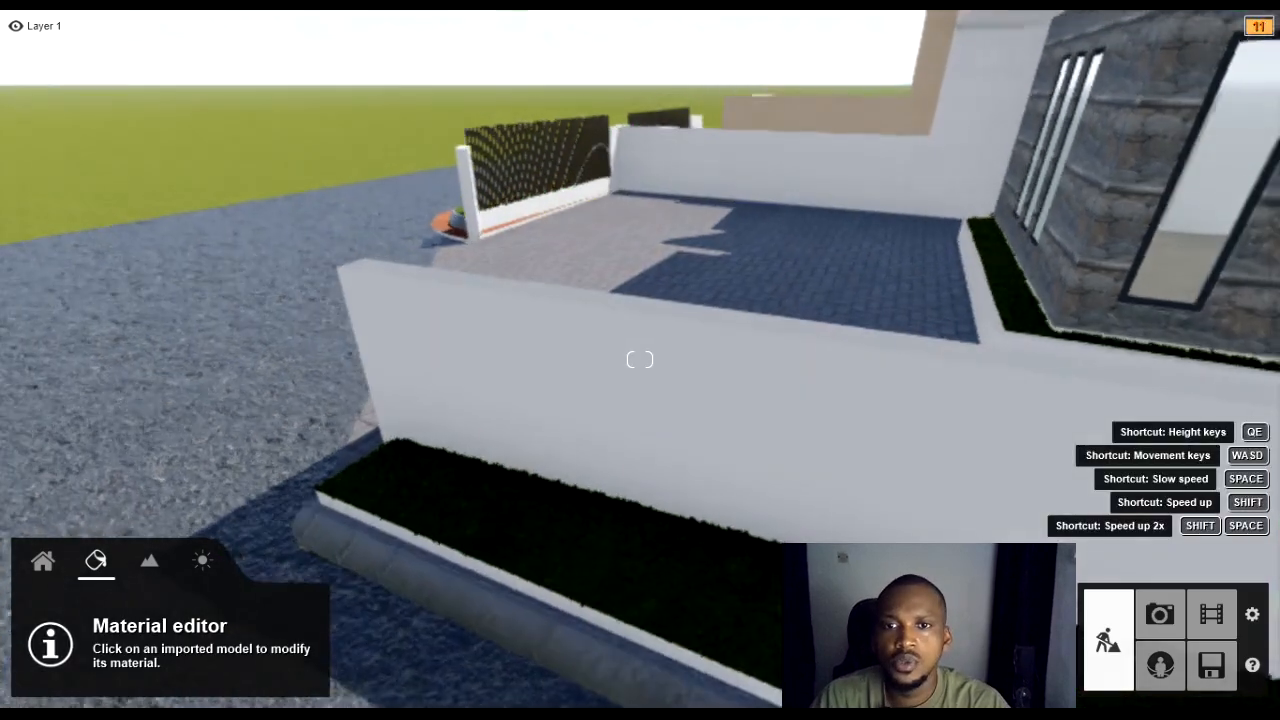
{"action": "right_click_drag", "start_coordinate": [527, 237], "coordinate": [527, 330]}
{"action": "key", "text": "s"}
{"action": "right_click_drag", "start_coordinate": [640, 360], "coordinate": [825, 400]}
{"action": "key", "text": "s"}
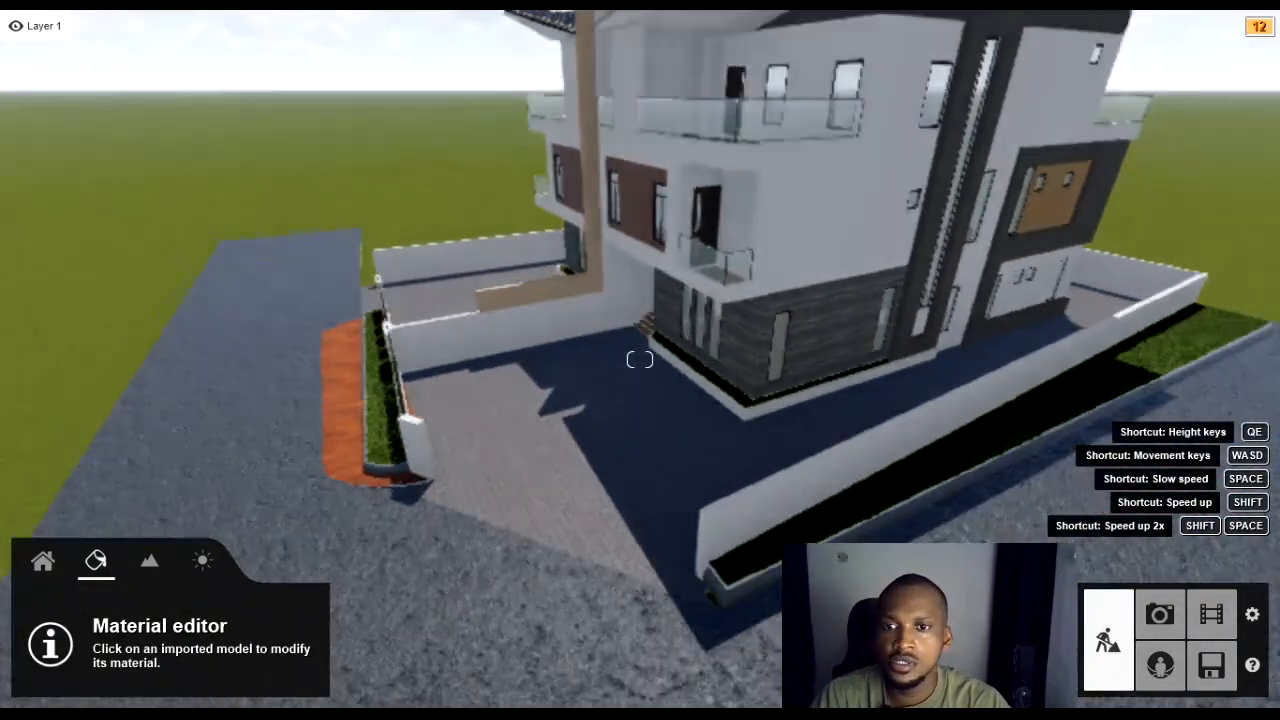
{"action": "right_click_drag", "start_coordinate": [512, 254], "coordinate": [509, 276]}
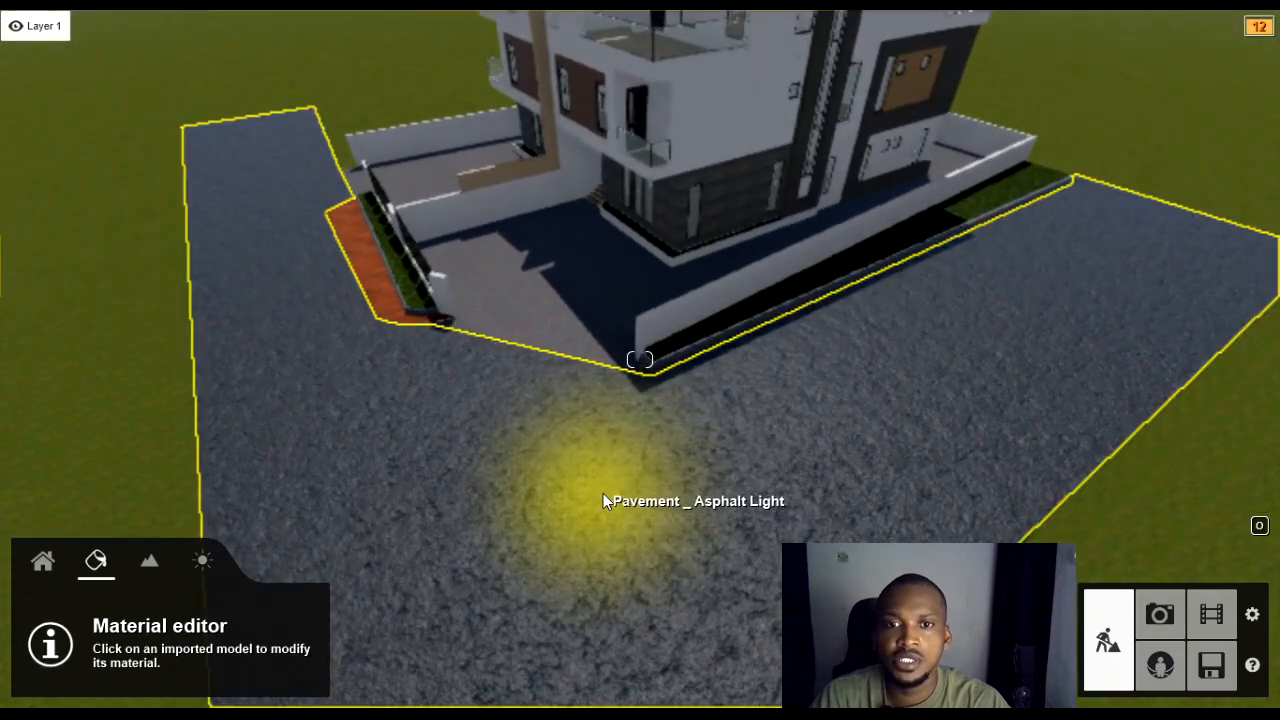
{"action": "right_click_drag", "start_coordinate": [585, 486], "coordinate": [596, 456]}
{"action": "key", "text": "w"}
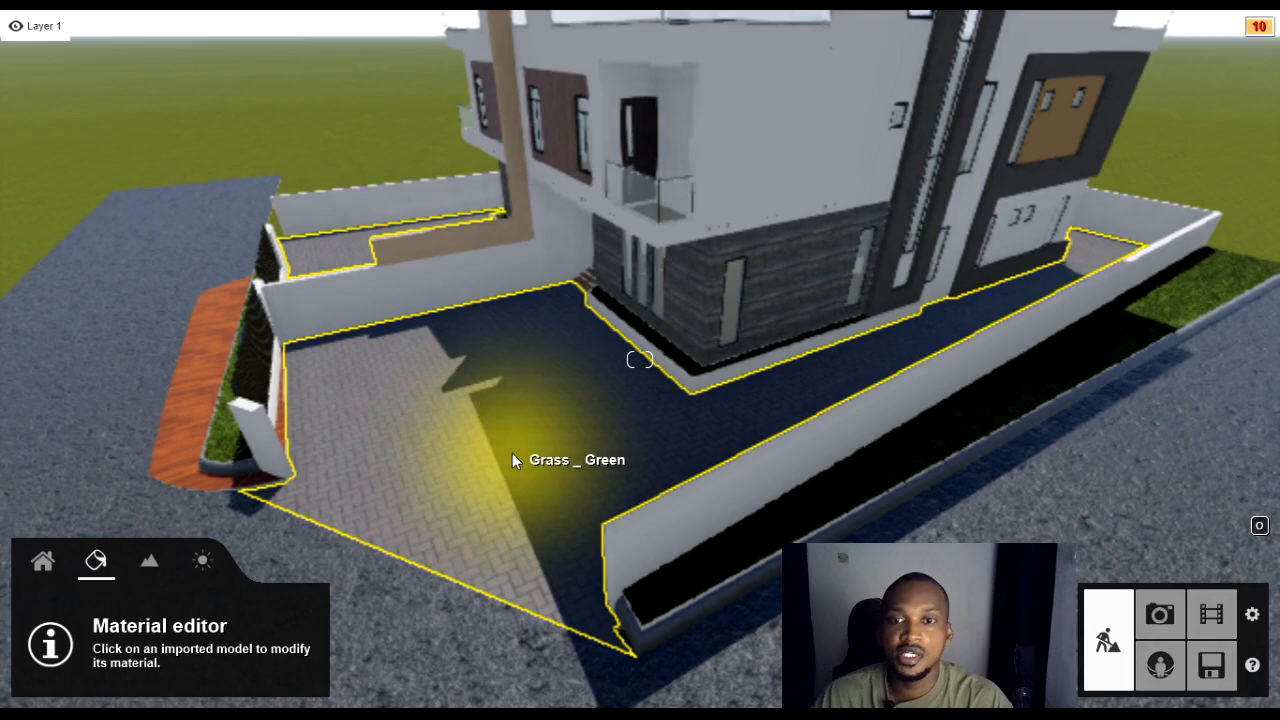
{"action": "right_click_drag", "start_coordinate": [587, 405], "coordinate": [420, 428]}
{"action": "key", "text": "d"}
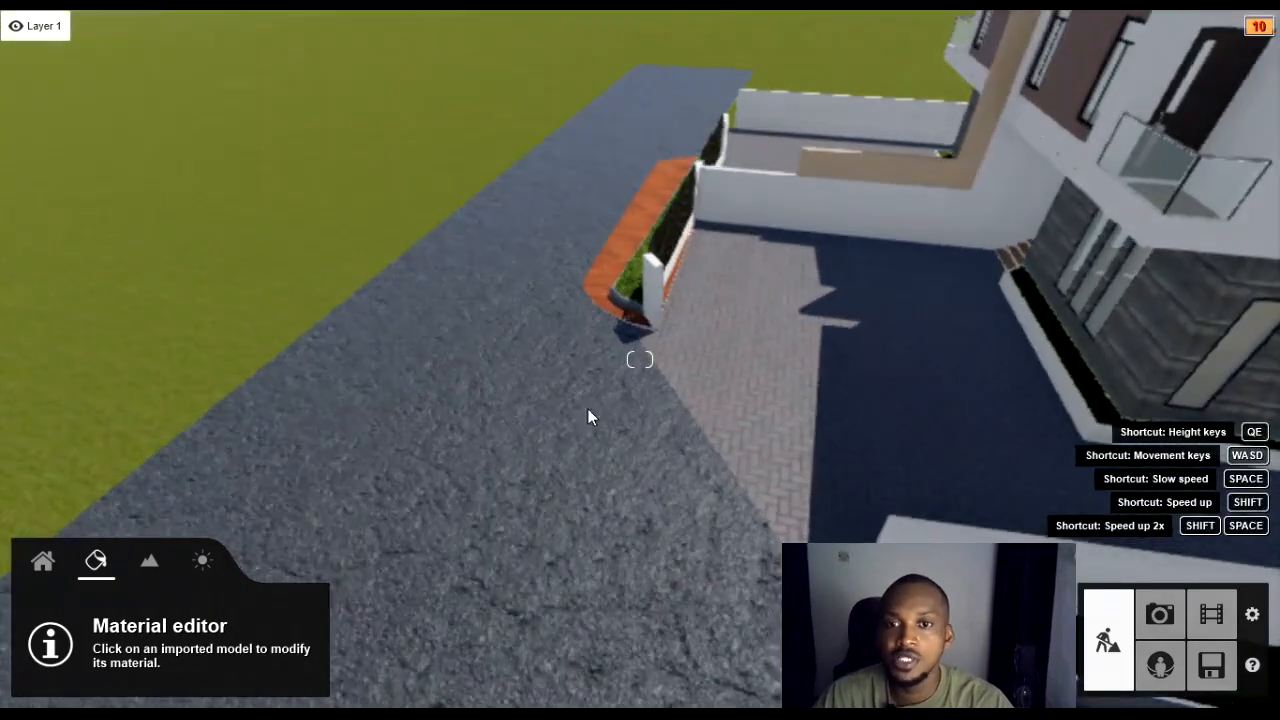
Step: Open the road's asphalt material and browse both pages of asphalt materials in the outdoor library
{"action": "left_click", "coordinate": [654, 438]}
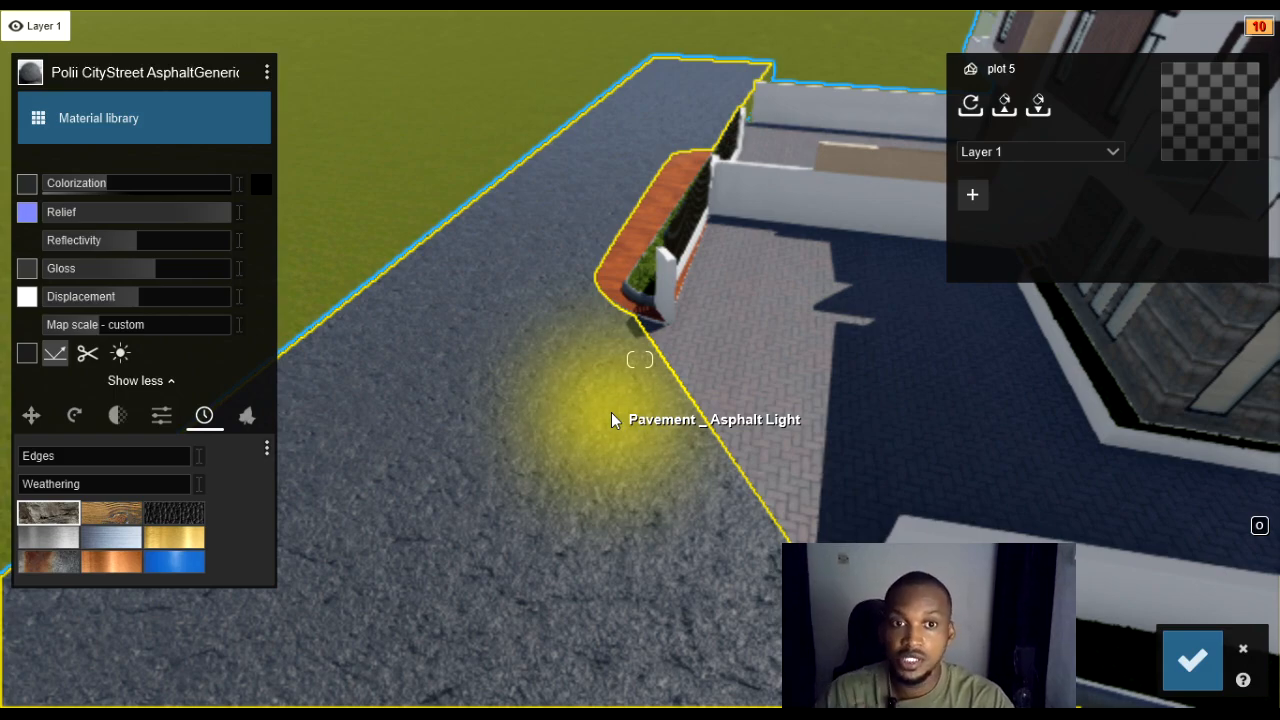
{"action": "right_click_drag", "start_coordinate": [505, 418], "coordinate": [515, 418]}
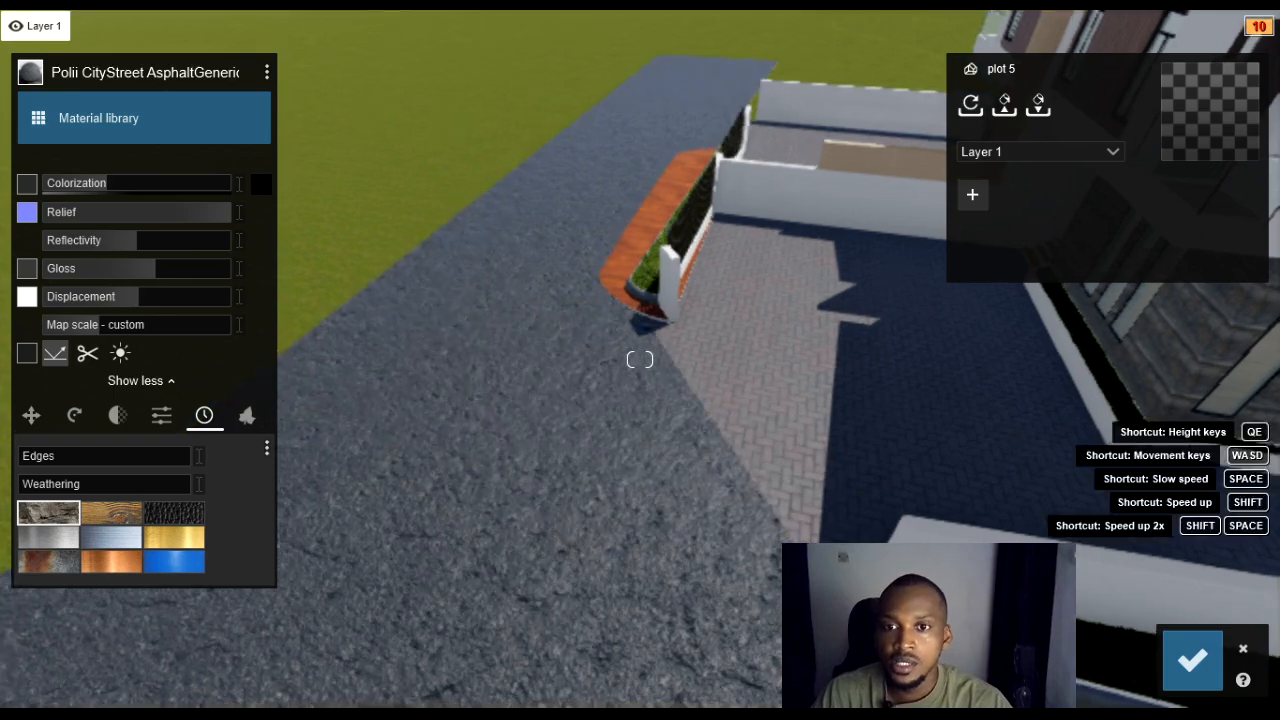
{"action": "left_click", "coordinate": [201, 120]}
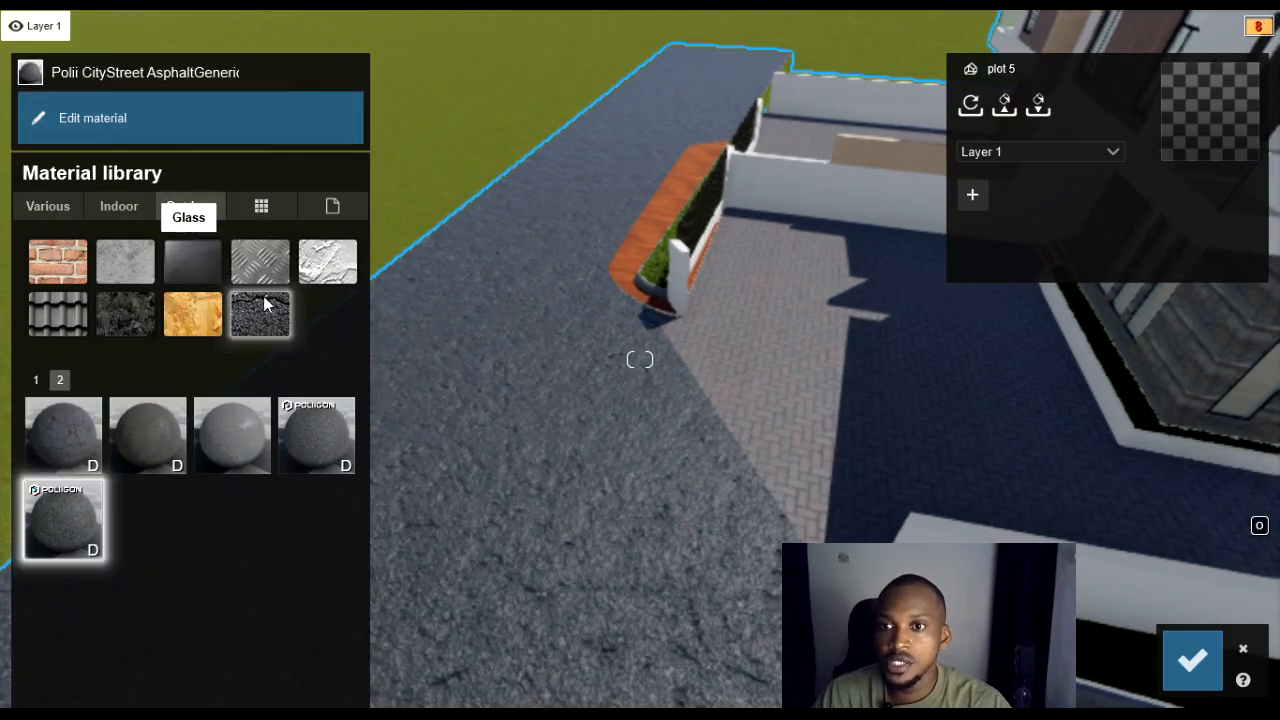
{"action": "left_click", "coordinate": [35, 381]}
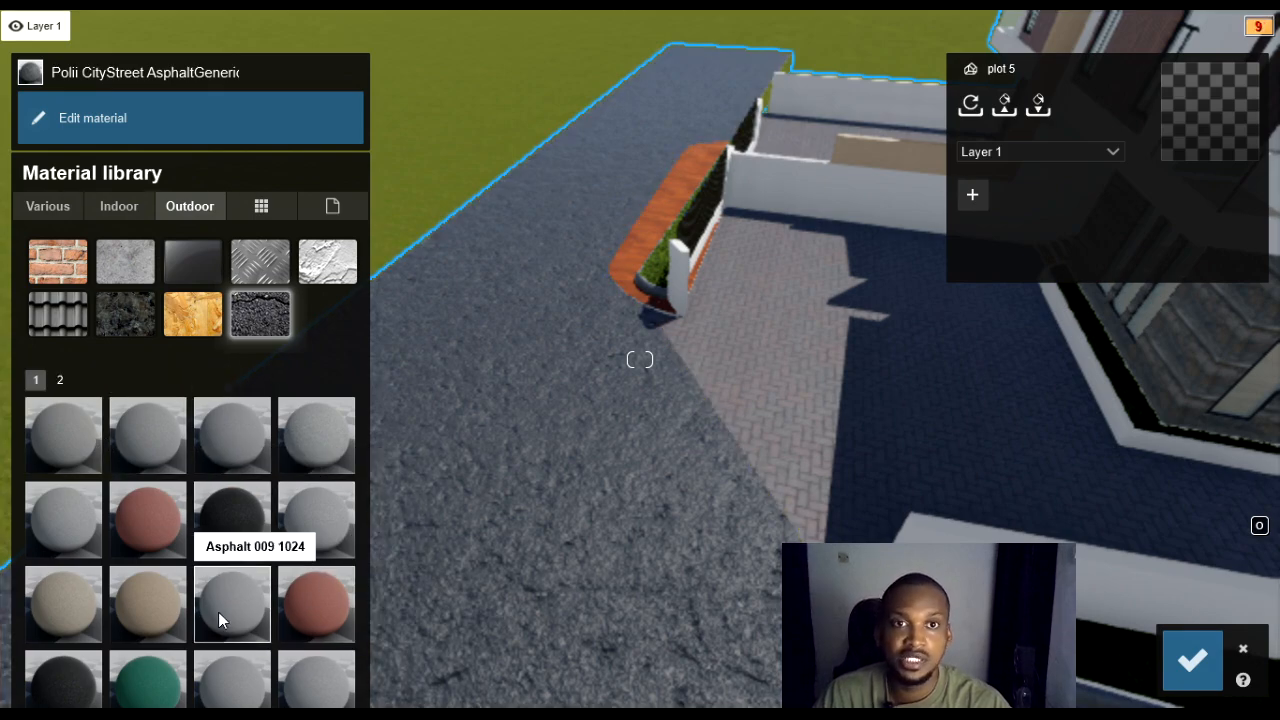
{"action": "left_click", "coordinate": [60, 380]}
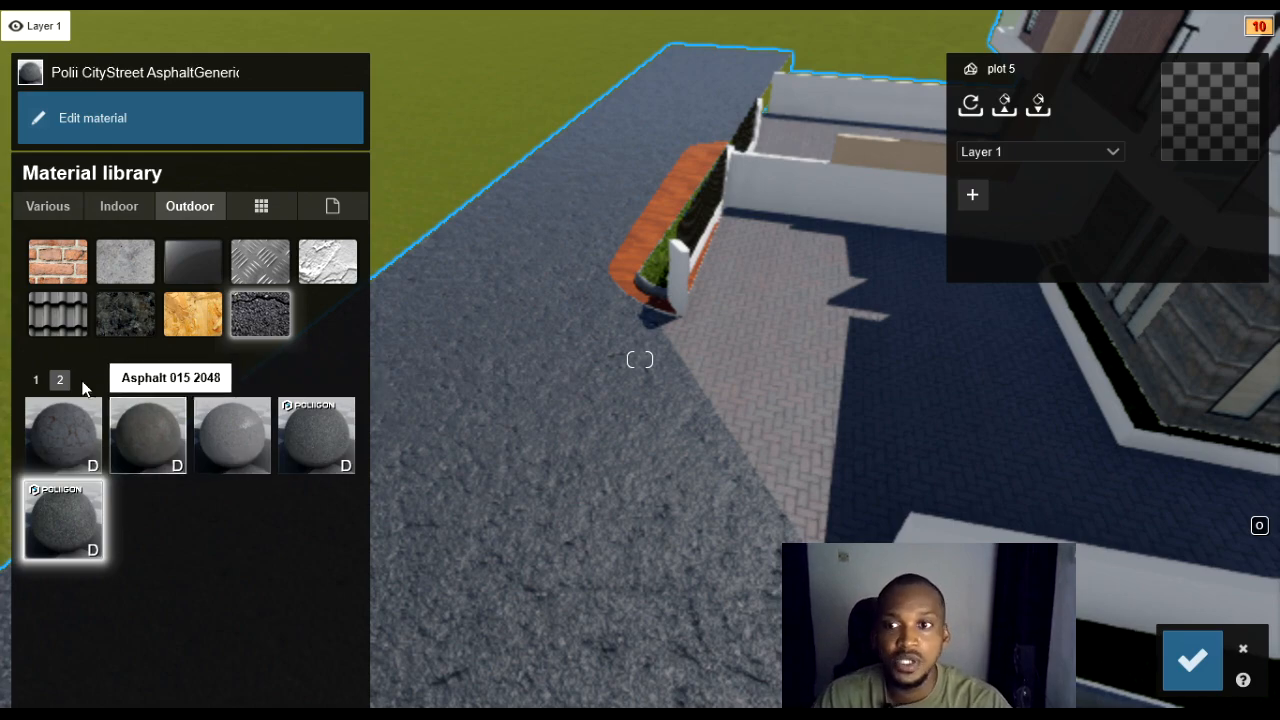
{"action": "left_click", "coordinate": [37, 380]}
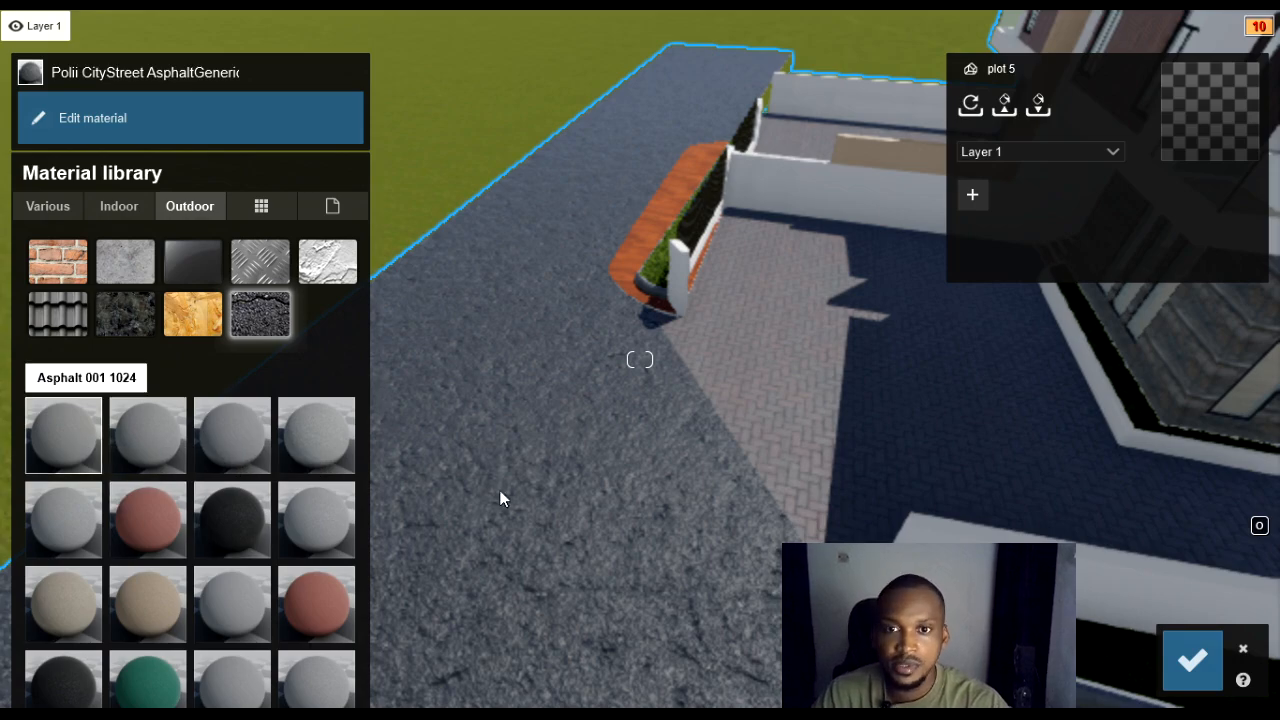
Step: Apply the Asphalt 001 1024 material to the road and inspect its surface up close
{"action": "left_click", "coordinate": [76, 437]}
{"action": "key", "text": "w"}
{"action": "right_click_drag", "start_coordinate": [613, 474], "coordinate": [579, 476]}
{"action": "key", "text": "w"}
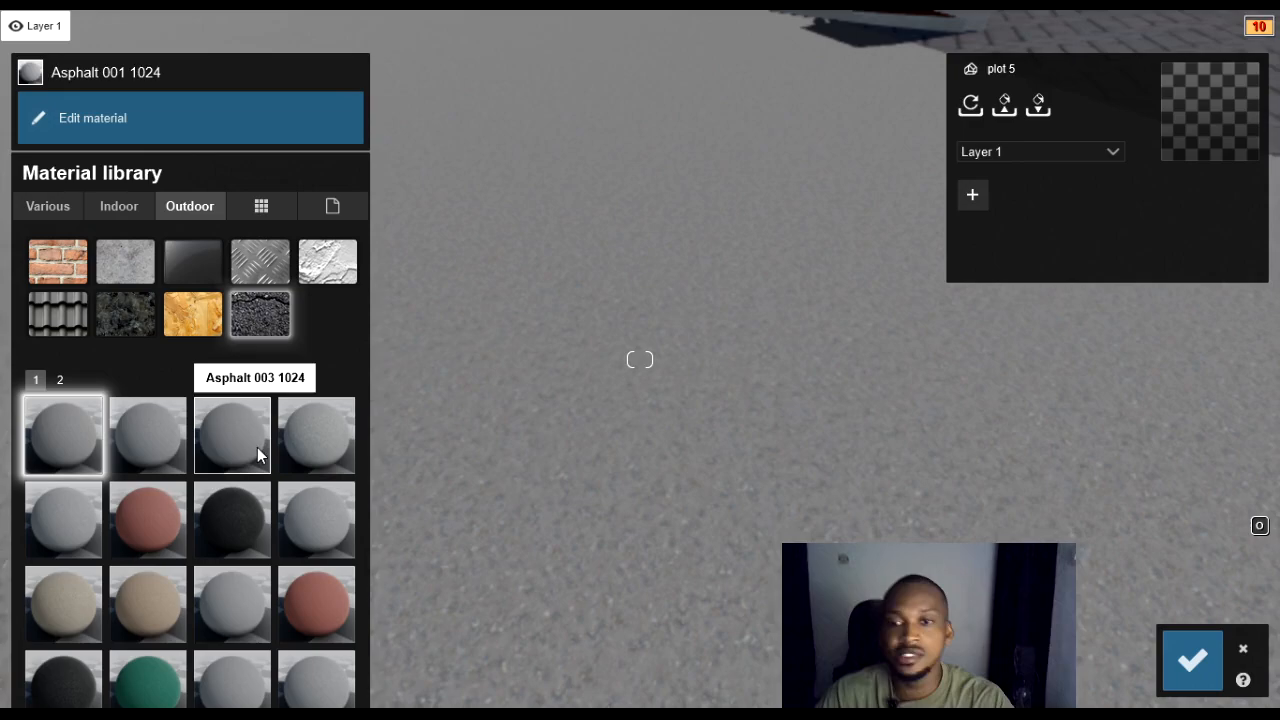
Step: Reapply the Polii CityStreet AsphaltGeneric material to the road and leave the material editor without saving
{"action": "left_click", "coordinate": [60, 380]}
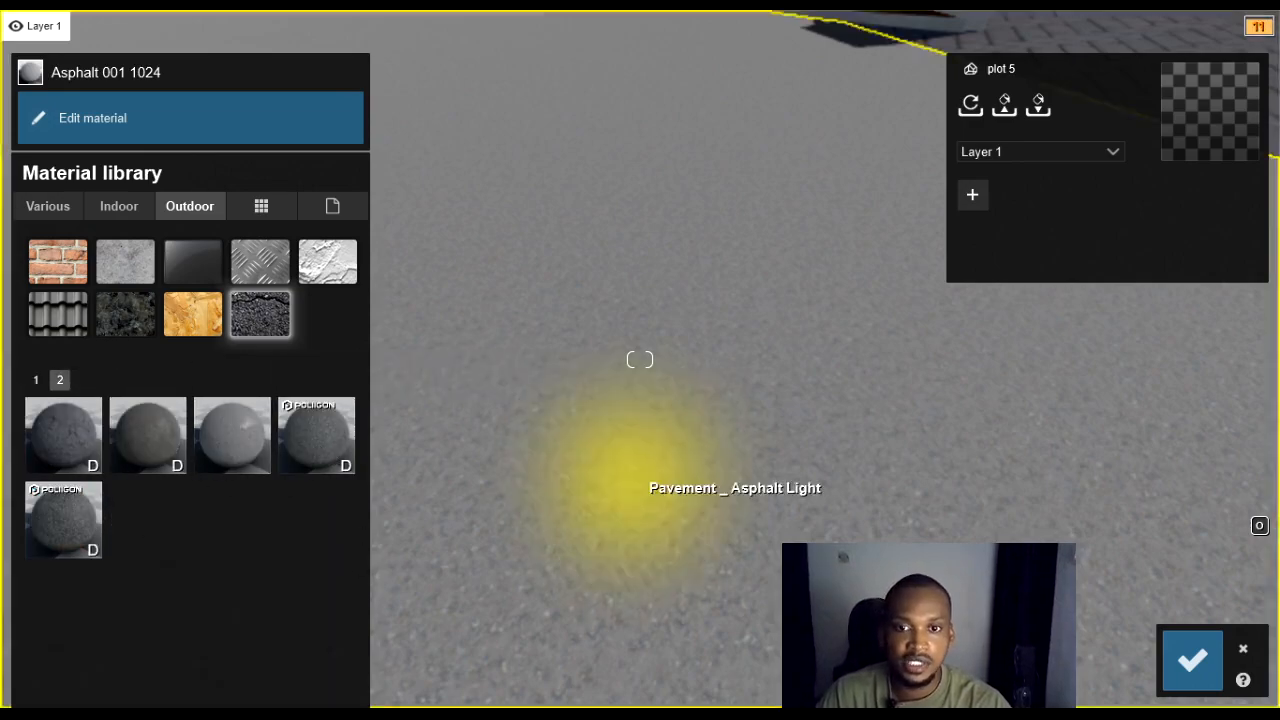
{"action": "right_click_drag", "start_coordinate": [632, 480], "coordinate": [636, 453]}
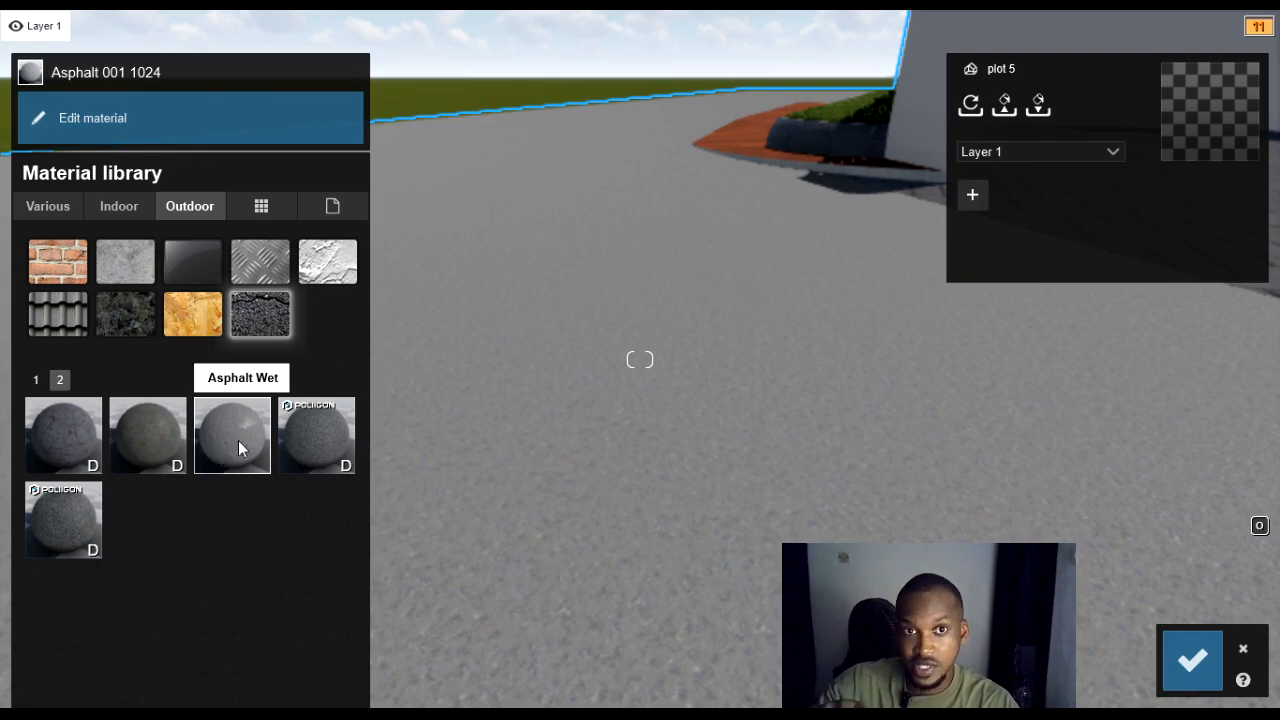
{"action": "left_click", "coordinate": [72, 538]}
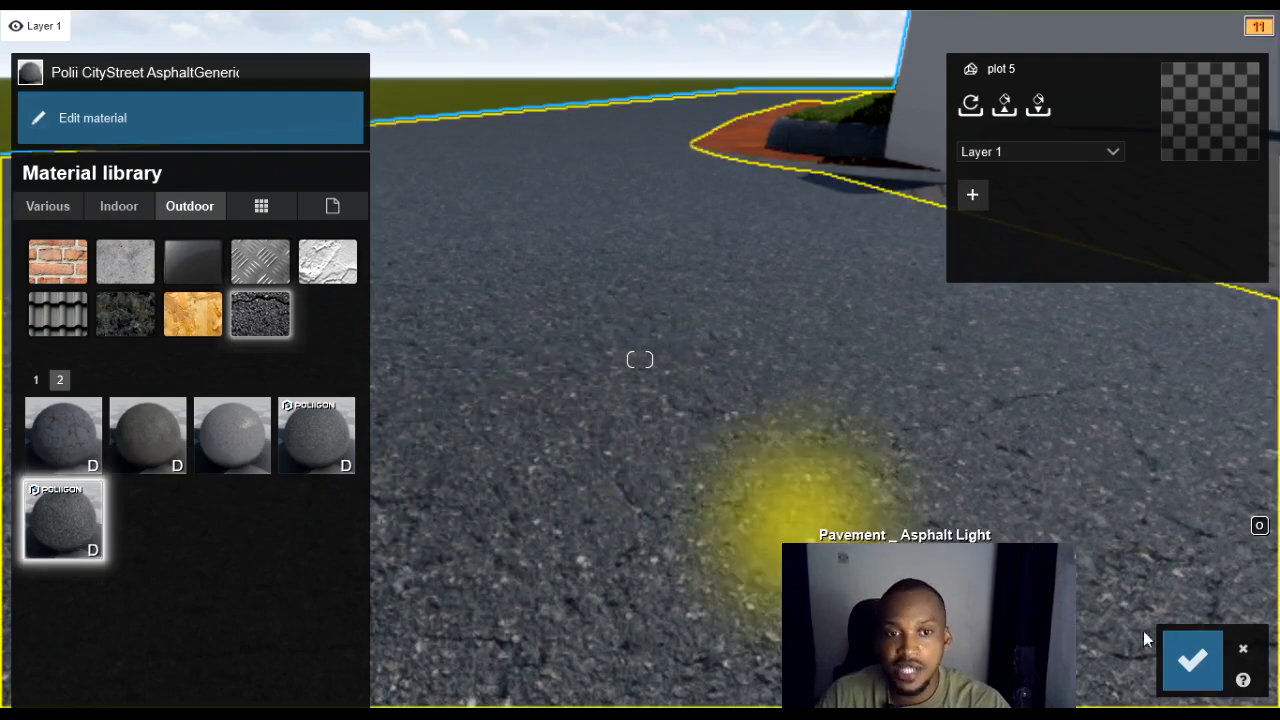
{"action": "left_click", "coordinate": [1244, 653]}
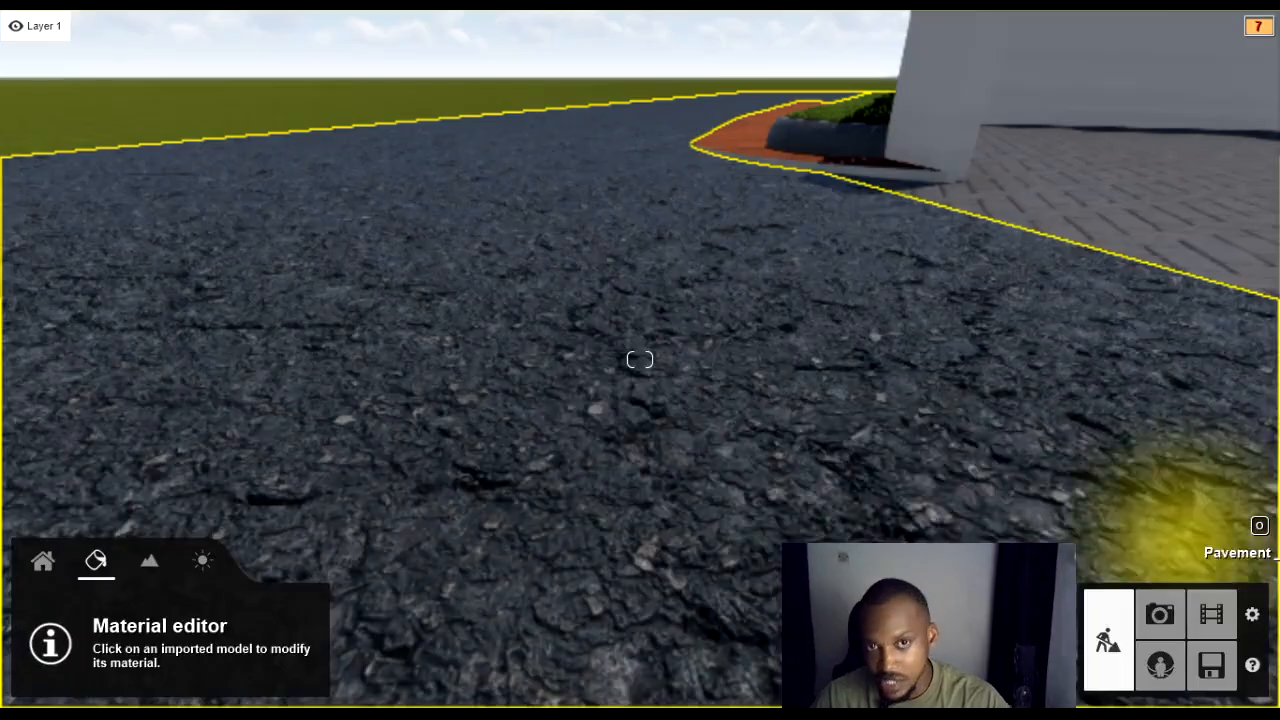
Step: Open the road's Pavement _ Asphalt Light material for editing
{"action": "mouse_move", "coordinate": [551, 500]}
{"action": "right_mouse_down"}
{"action": "mouse_move", "coordinate": [536, 635]}
{"action": "mouse_move", "coordinate": [532, 491]}
{"action": "right_mouse_up"}
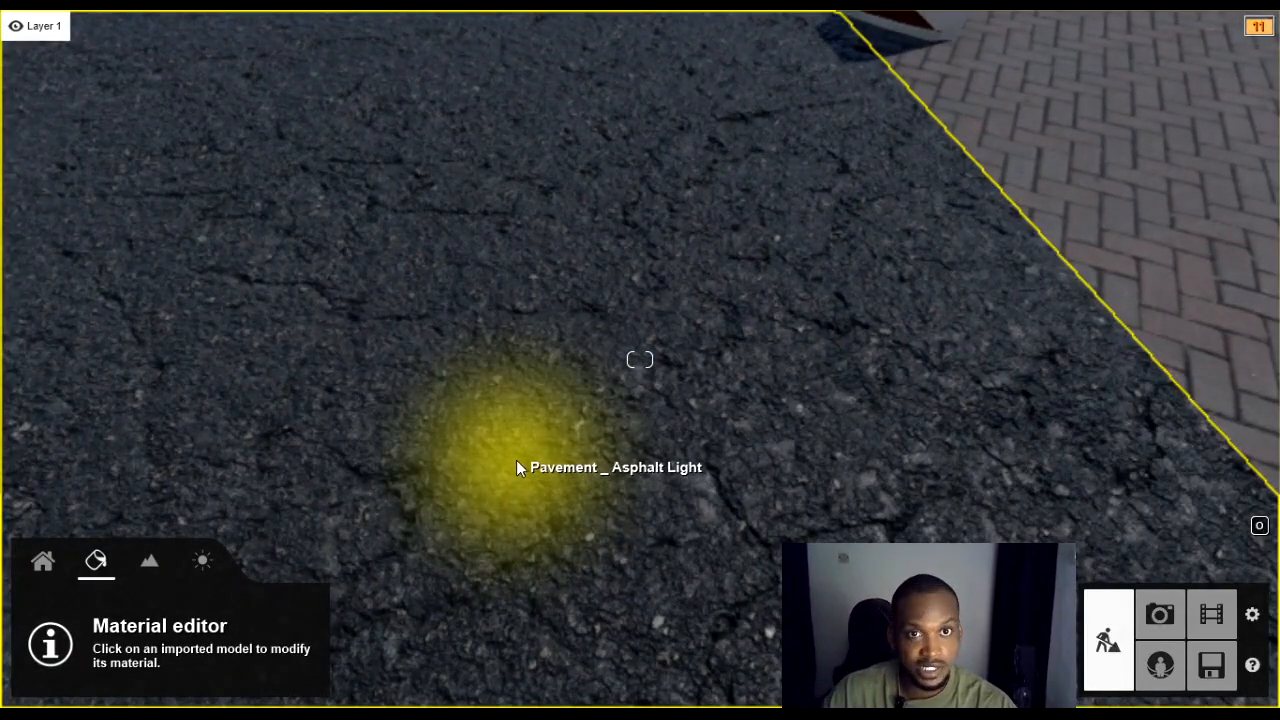
{"action": "left_click", "coordinate": [528, 473]}
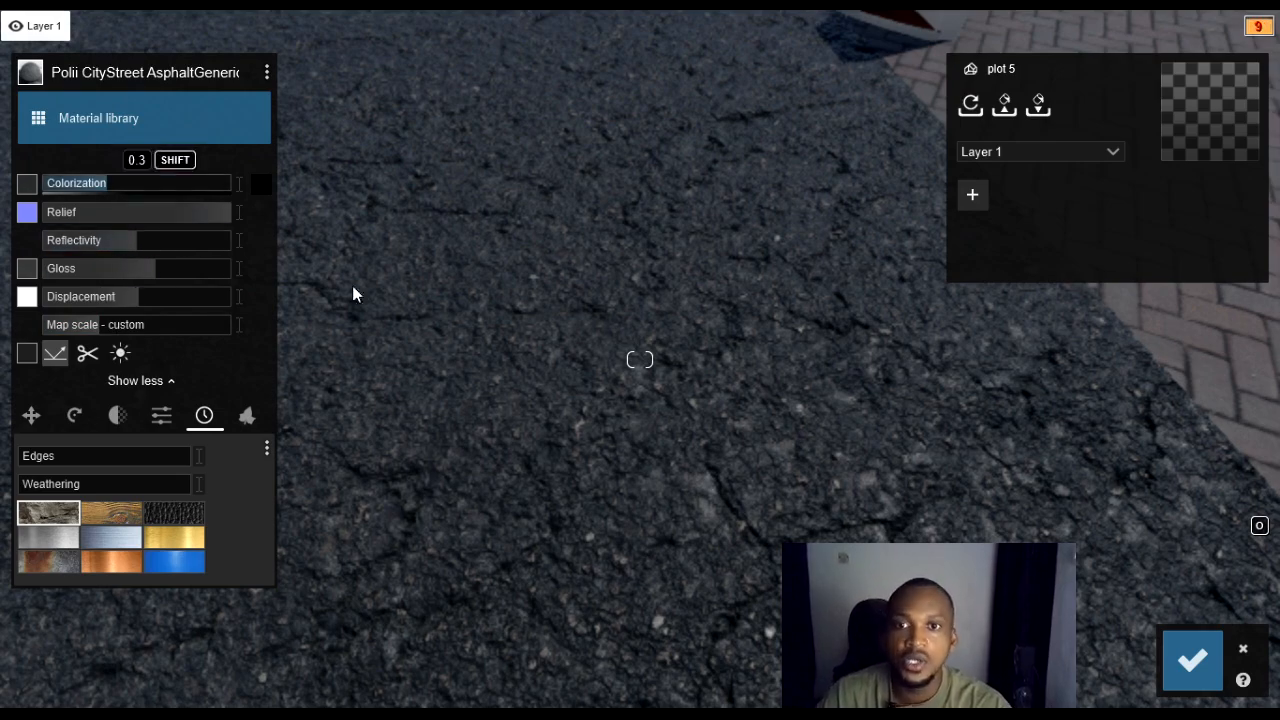
{"action": "right_click_drag", "start_coordinate": [352, 285], "coordinate": [428, 389]}
Step: Set the road material's colorization to 0 and inspect the asphalt surface
{"action": "left_click_drag", "start_coordinate": [108, 184], "coordinate": [40, 184]}
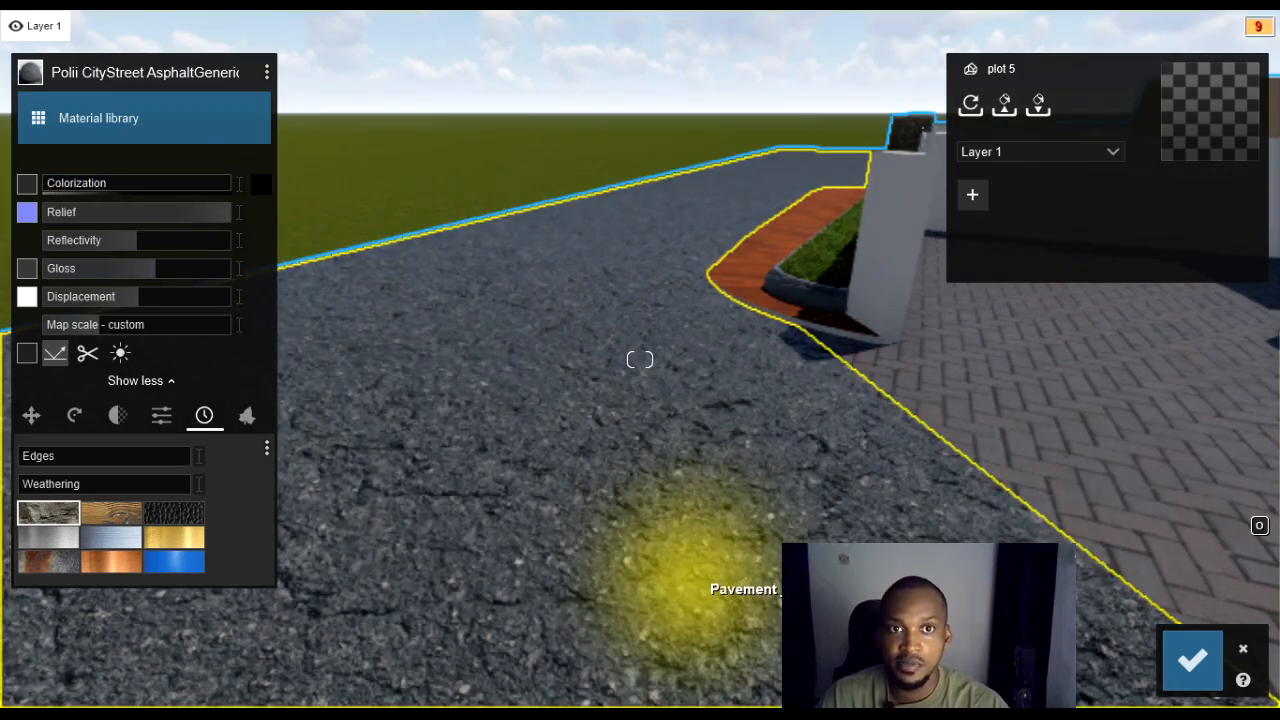
{"action": "mouse_move", "coordinate": [686, 586]}
{"action": "right_mouse_down"}
{"action": "mouse_move", "coordinate": [706, 574]}
{"action": "mouse_move", "coordinate": [698, 586]}
{"action": "right_mouse_up"}
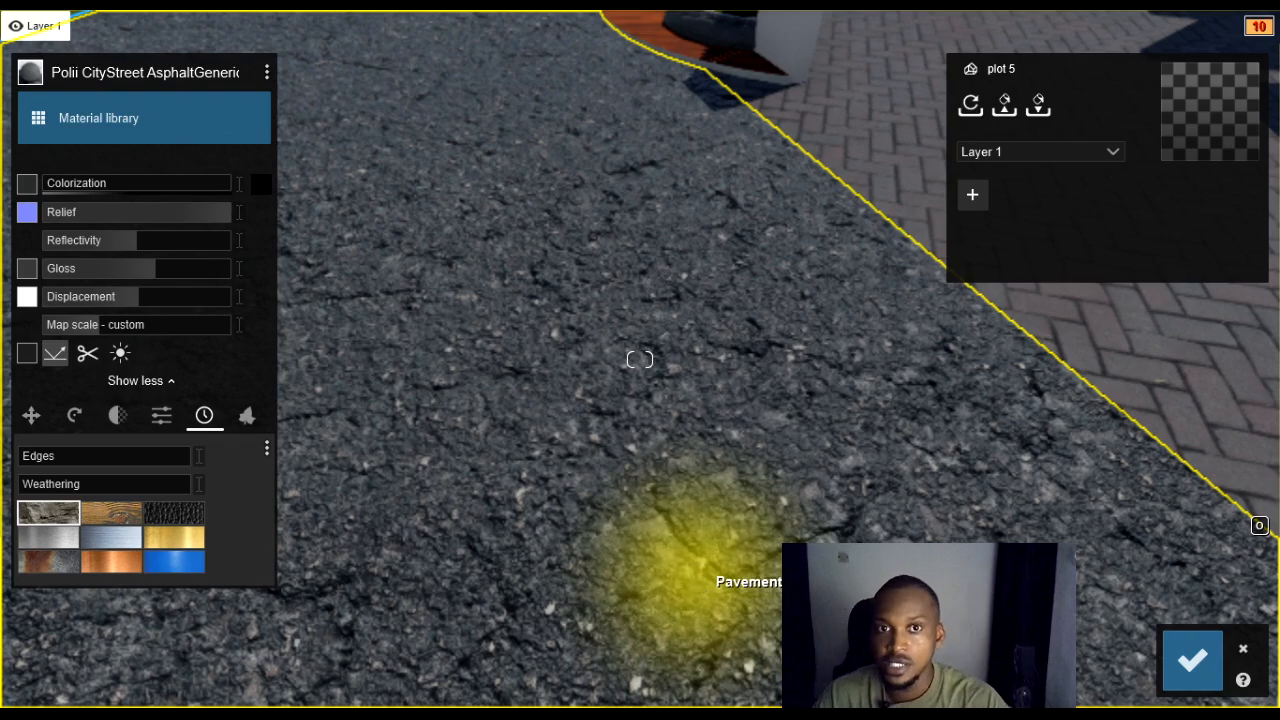
{"action": "right_click_drag", "start_coordinate": [698, 577], "coordinate": [697, 563]}
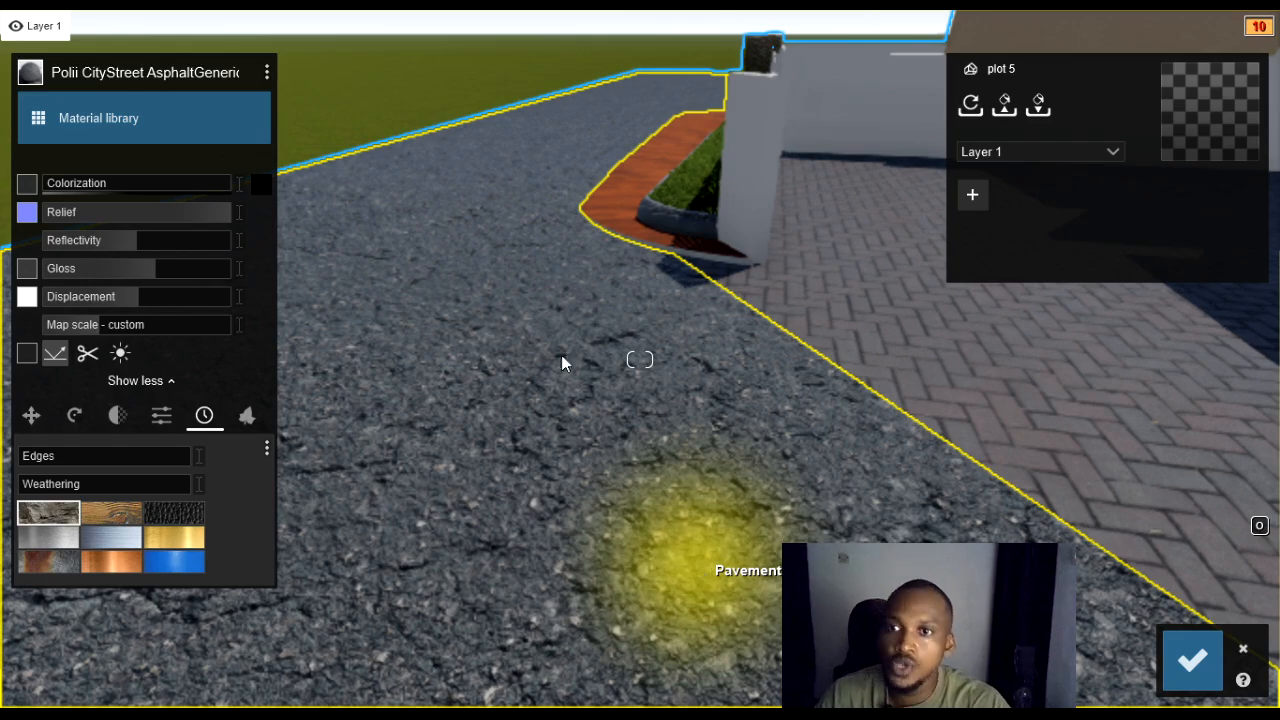
Step: Keep black as the road material's tint color and set its colorization to 0.3
{"action": "left_click", "coordinate": [261, 185]}
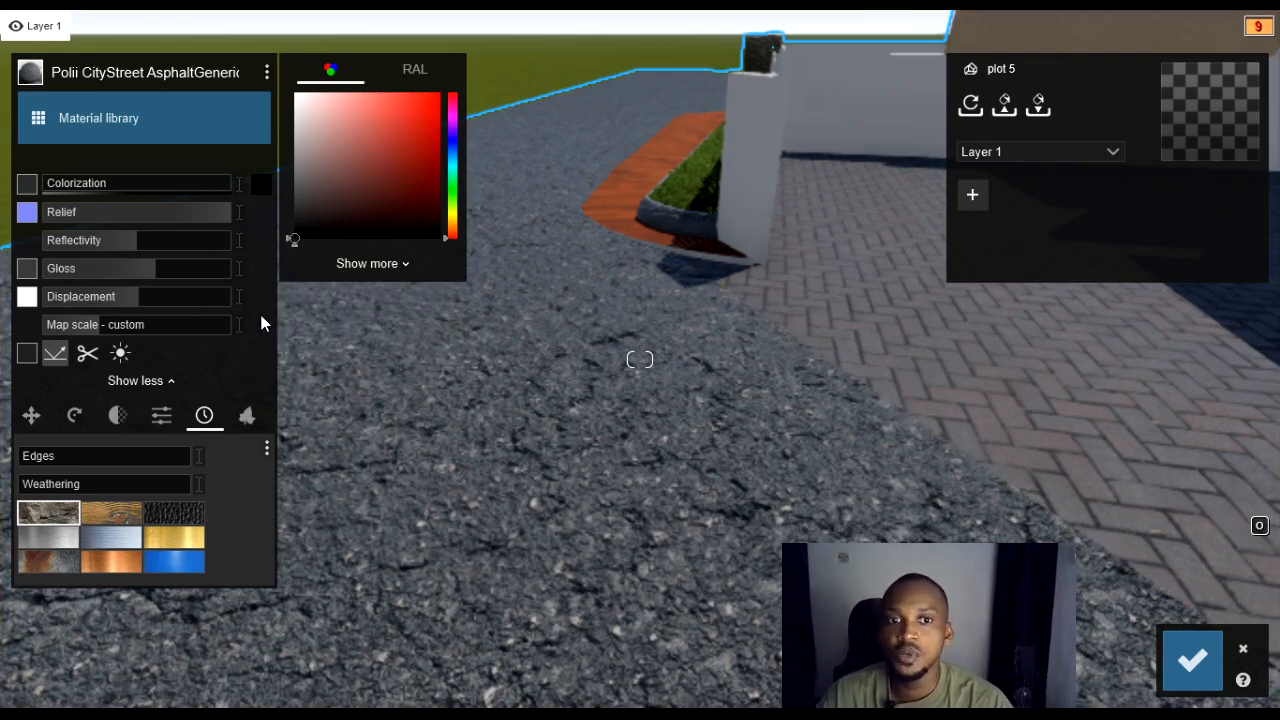
{"action": "left_click", "coordinate": [261, 185]}
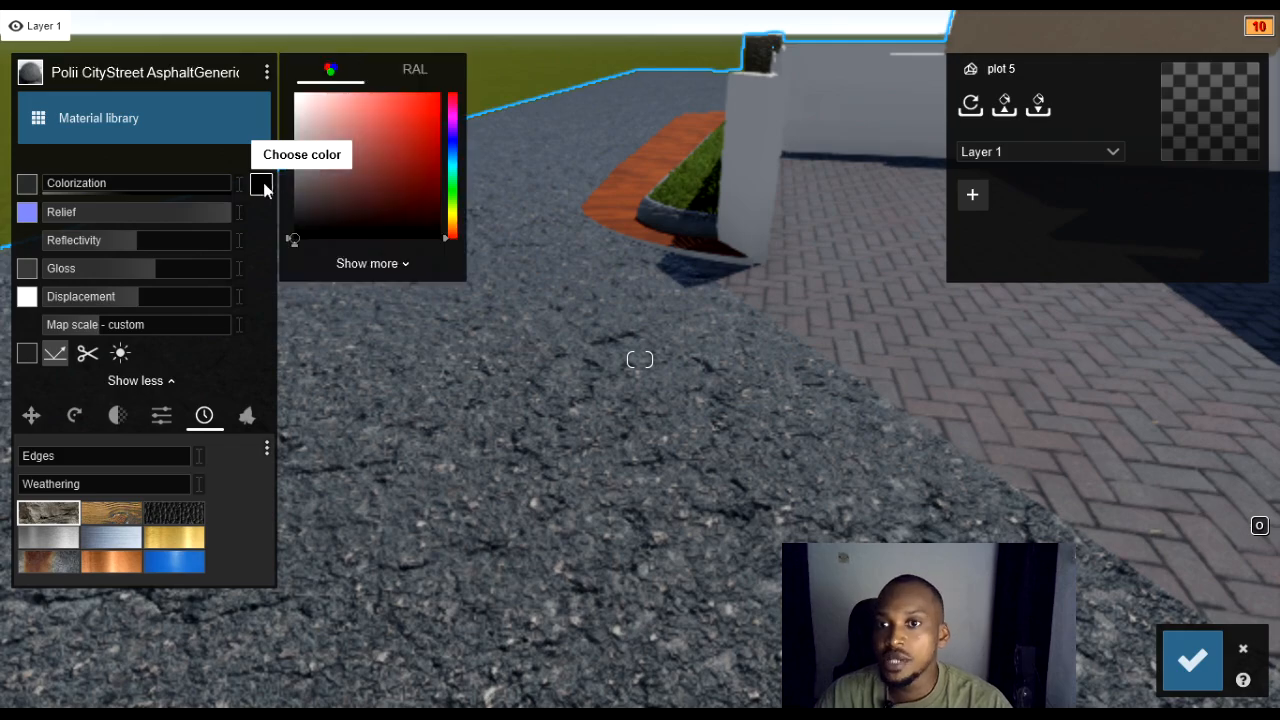
{"action": "left_click_drag", "start_coordinate": [296, 96], "coordinate": [294, 253]}
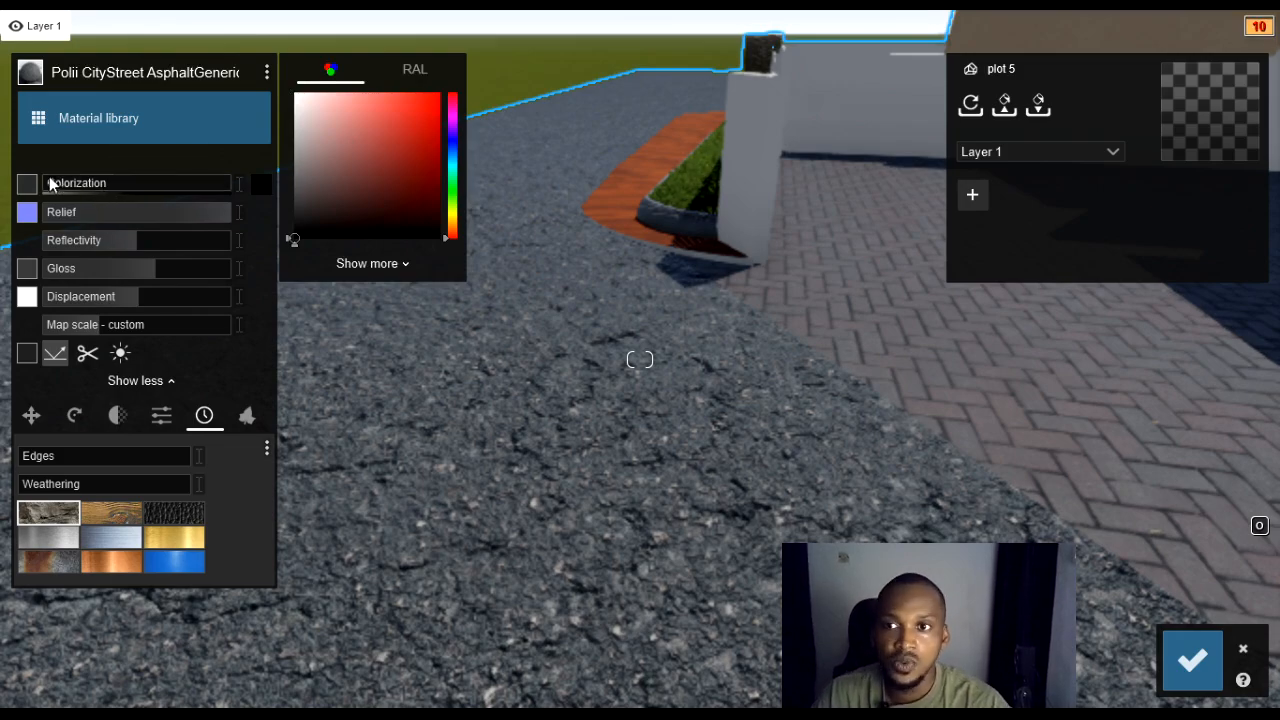
{"action": "left_click_drag", "start_coordinate": [59, 183], "coordinate": [111, 183]}
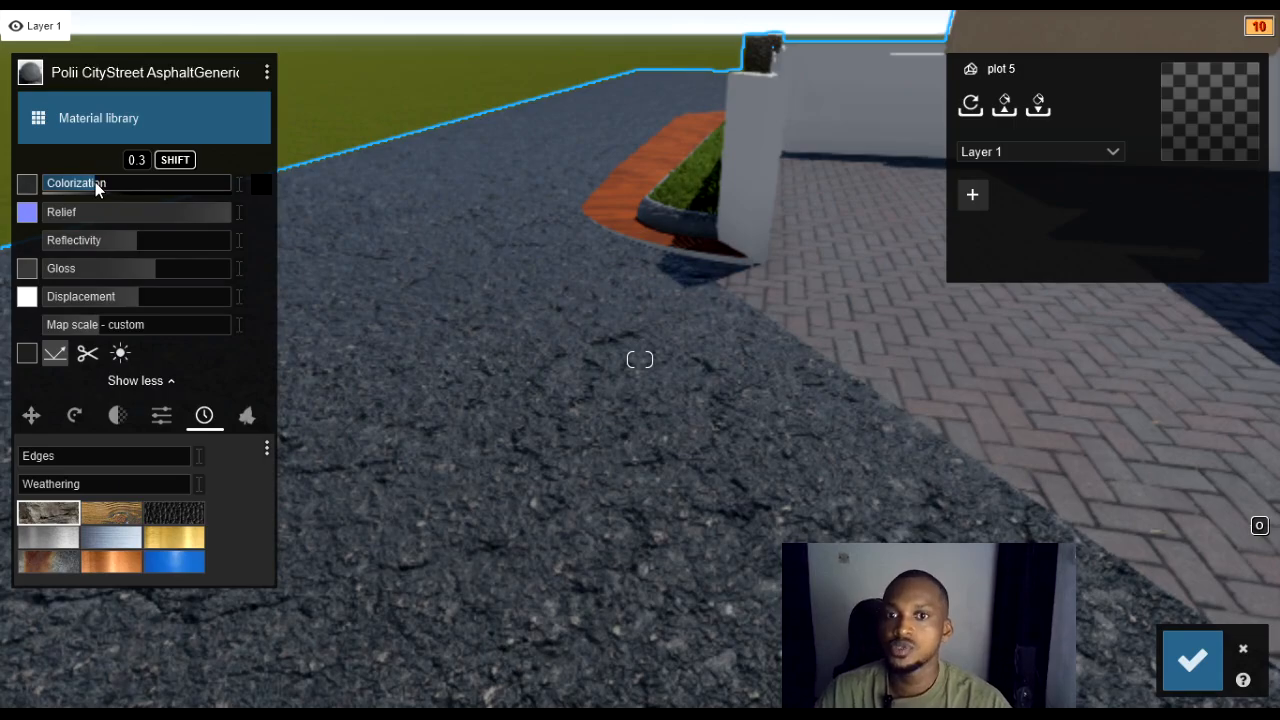
{"action": "right_click_drag", "start_coordinate": [457, 345], "coordinate": [490, 365]}
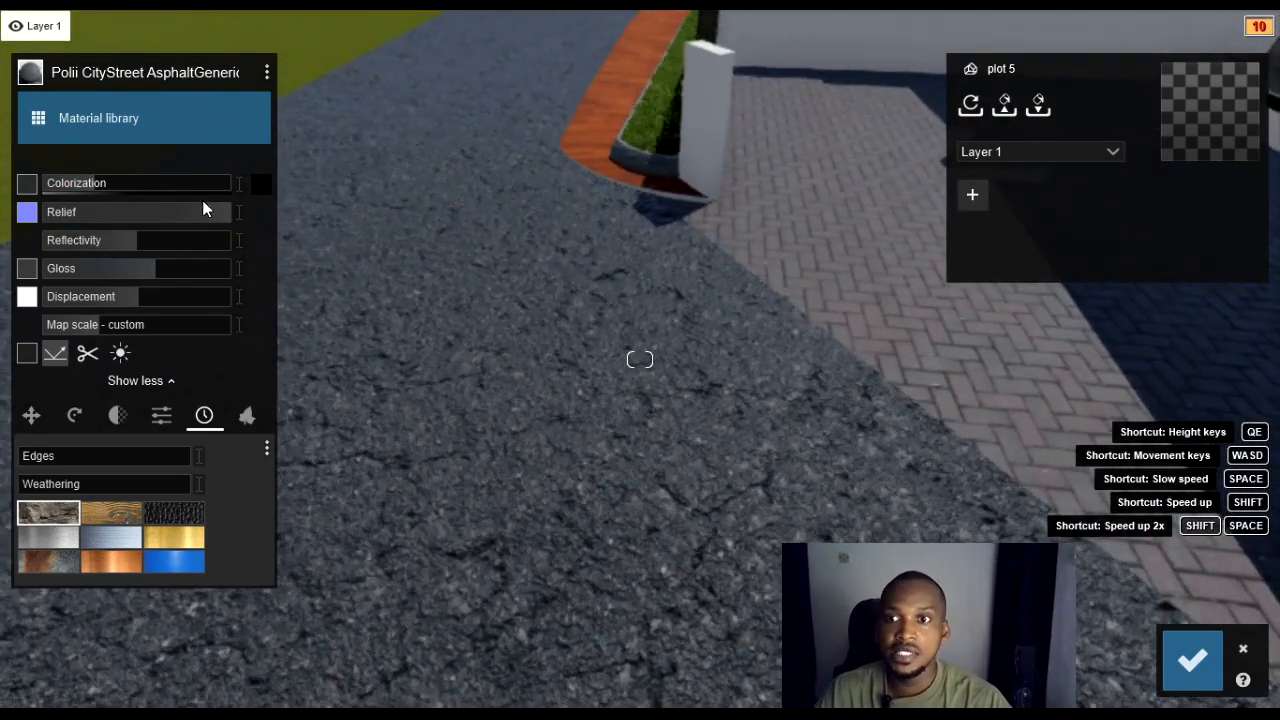
Step: Set the road material's relief, reflectivity, gloss and displacement to 0
{"action": "left_click_drag", "start_coordinate": [204, 211], "coordinate": [1, 238]}
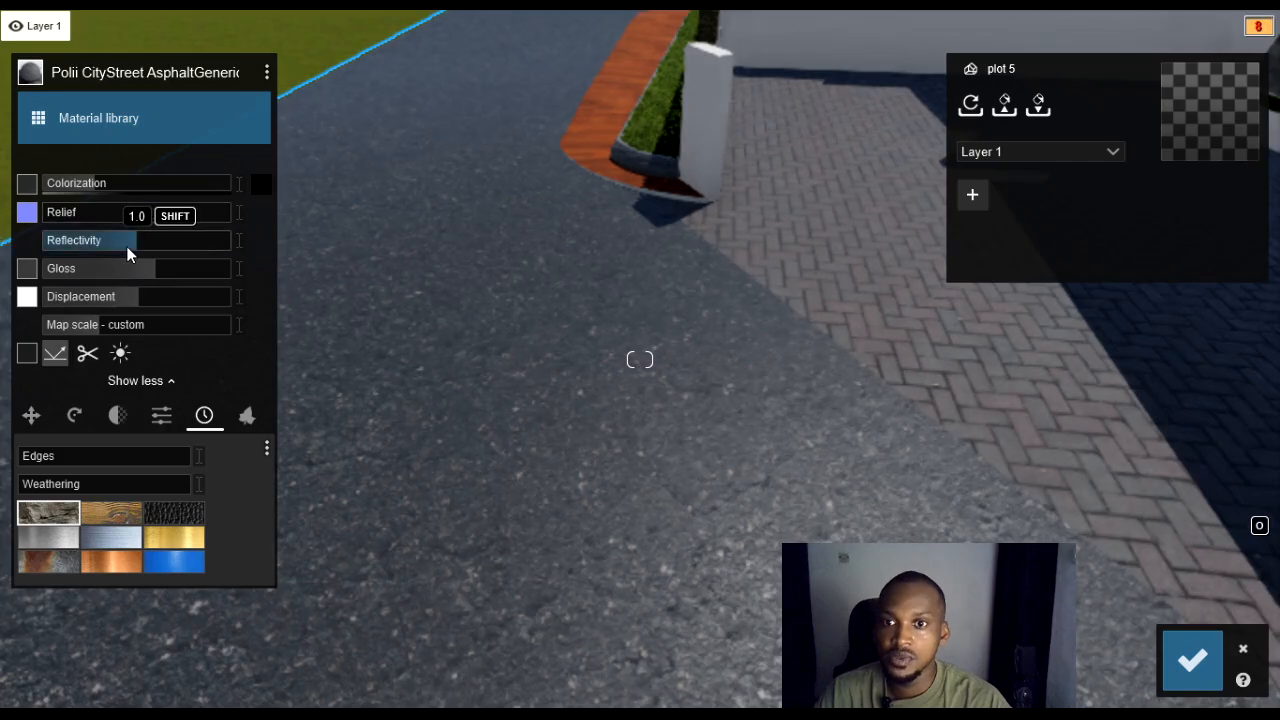
{"action": "left_click_drag", "start_coordinate": [131, 245], "coordinate": [23, 263]}
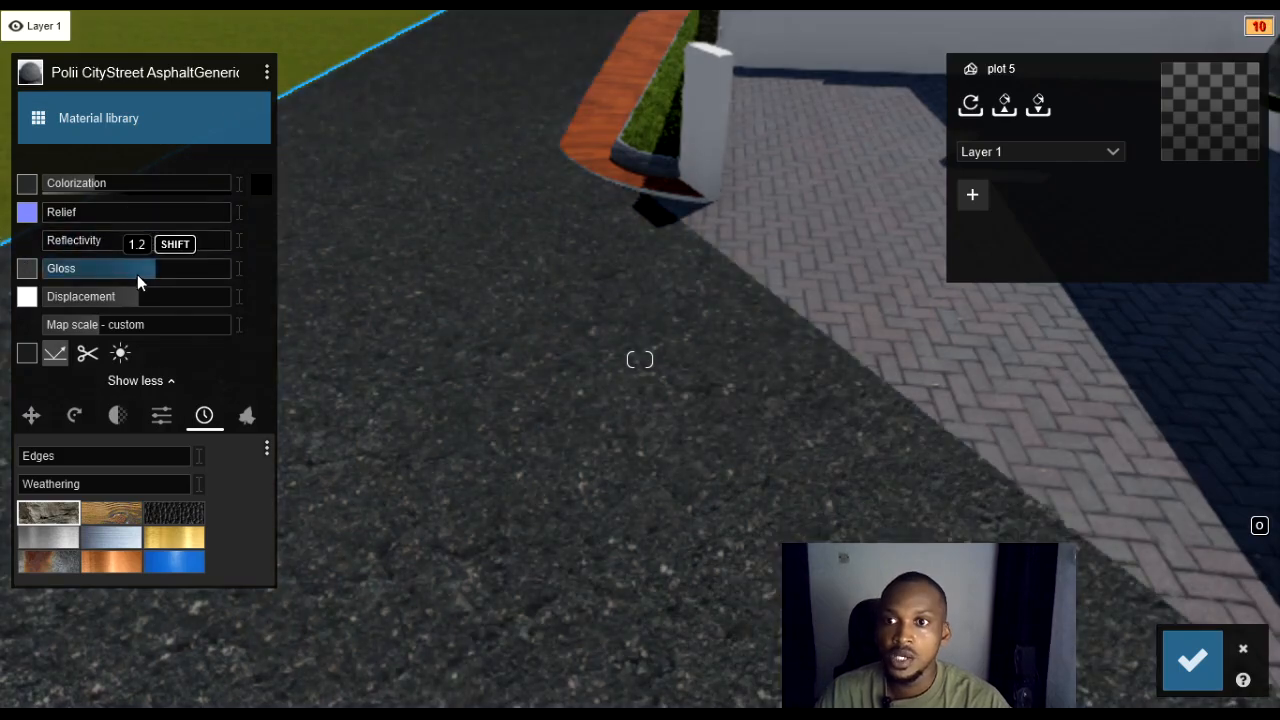
{"action": "left_click_drag", "start_coordinate": [137, 276], "coordinate": [21, 284]}
{"action": "left_click_drag", "start_coordinate": [126, 297], "coordinate": [34, 305]}
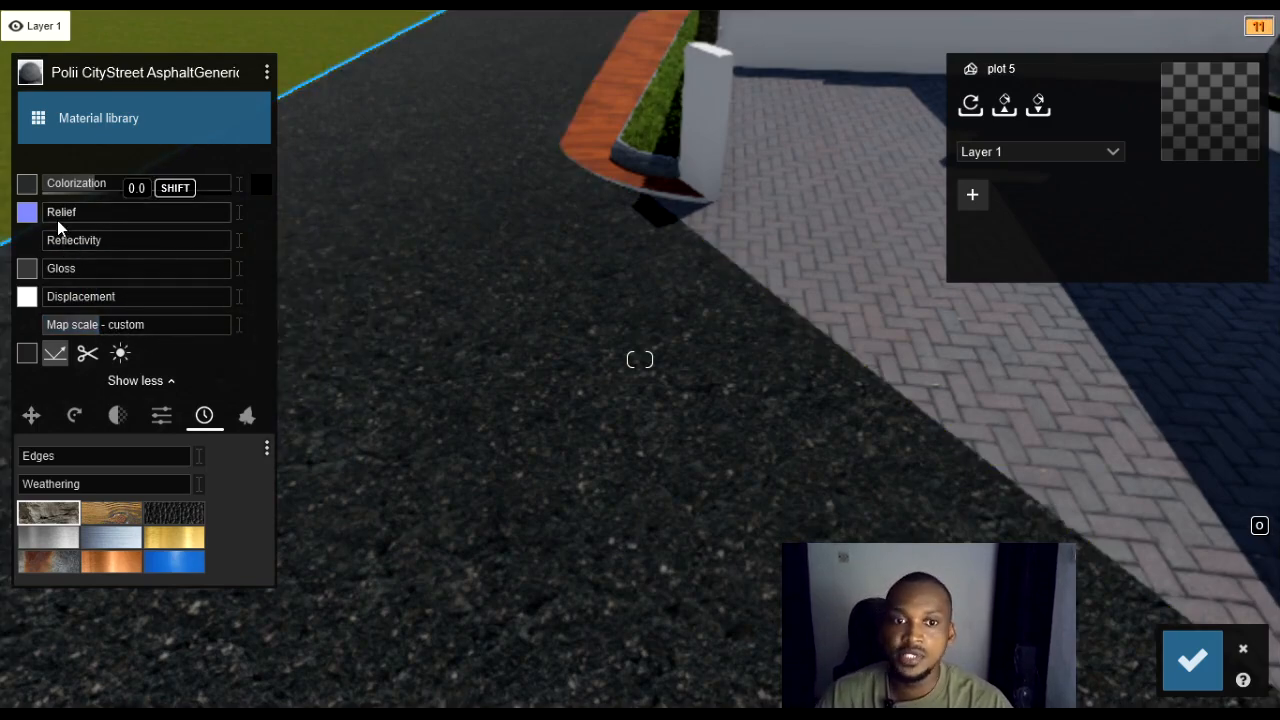
Step: Raise the road material's relief to slightly under half of its range
{"action": "key", "text": "w"}
{"action": "right_click_drag", "start_coordinate": [577, 381], "coordinate": [605, 455]}
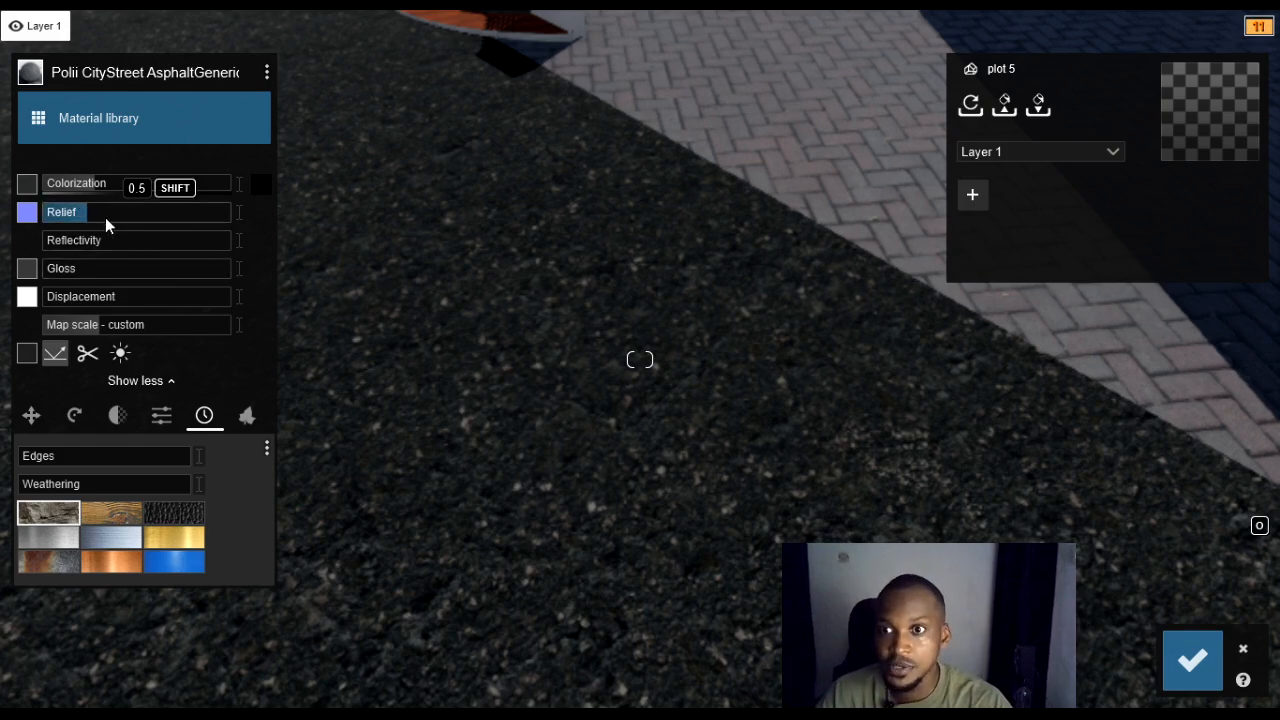
{"action": "left_click_drag", "start_coordinate": [129, 217], "coordinate": [129, 216]}
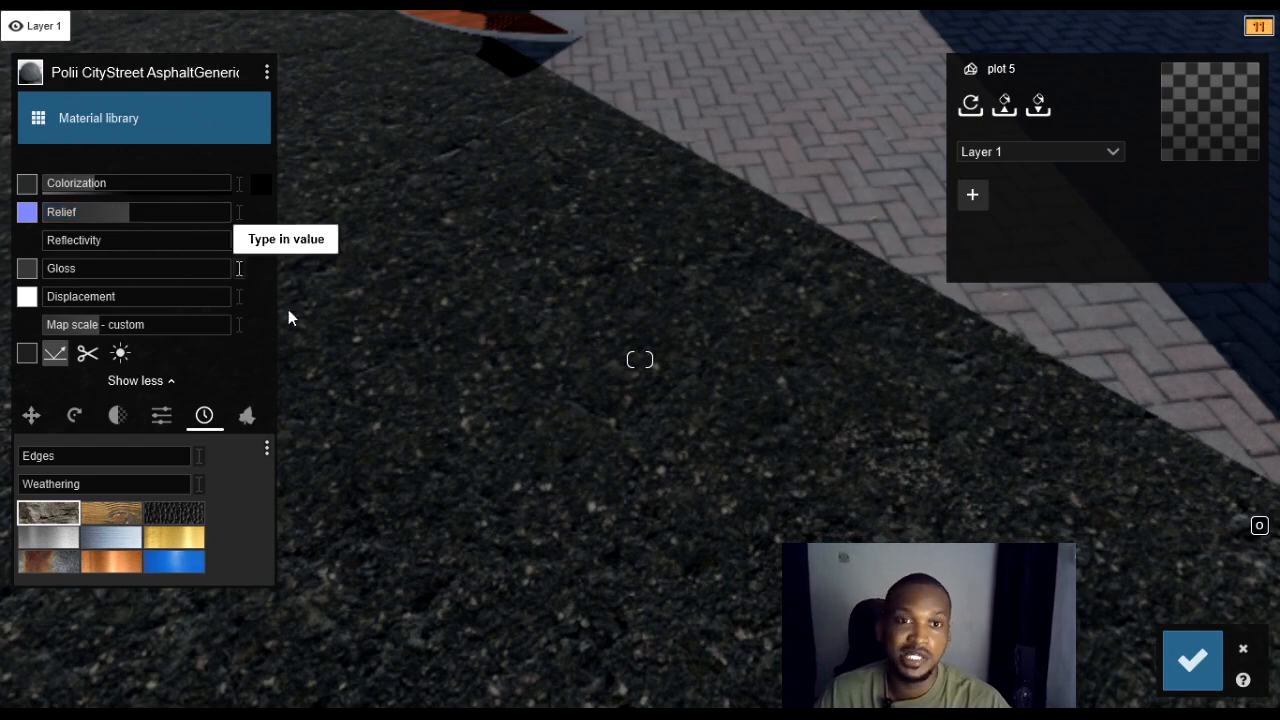
{"action": "mouse_move", "coordinate": [517, 285]}
{"action": "right_mouse_down"}
{"action": "mouse_move", "coordinate": [455, 255]}
{"action": "mouse_move", "coordinate": [400, 170]}
{"action": "mouse_move", "coordinate": [516, 283]}
{"action": "right_mouse_up"}
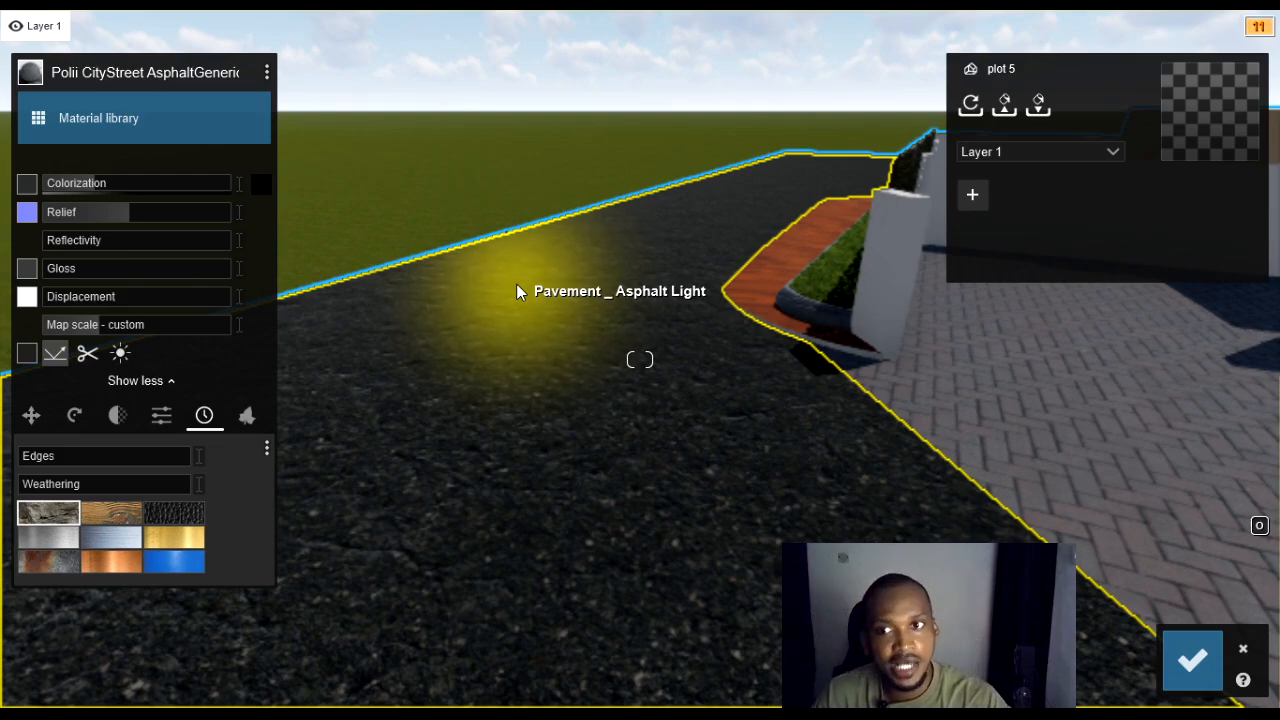
Step: Set the road material's reflectivity to 0.6
{"action": "mouse_move", "coordinate": [52, 244]}
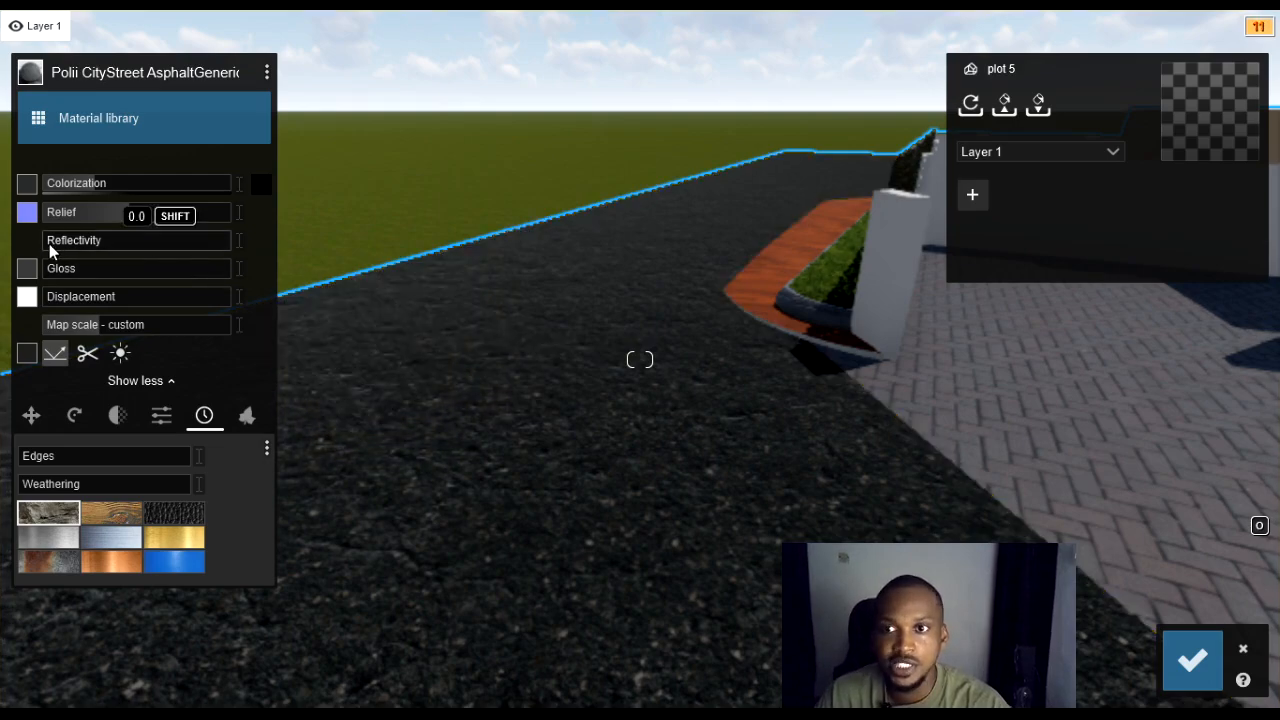
{"action": "left_click_drag", "start_coordinate": [49, 244], "coordinate": [101, 243]}
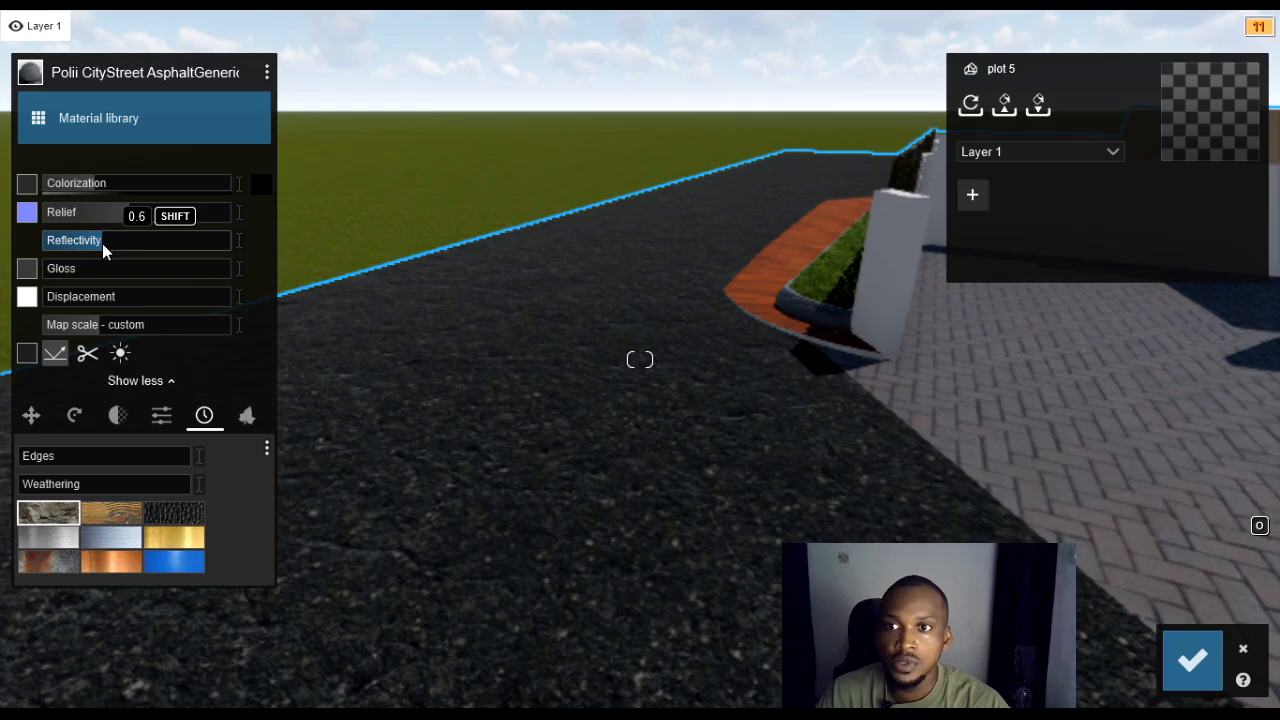
{"action": "right_click_drag", "start_coordinate": [938, 541], "coordinate": [785, 535]}
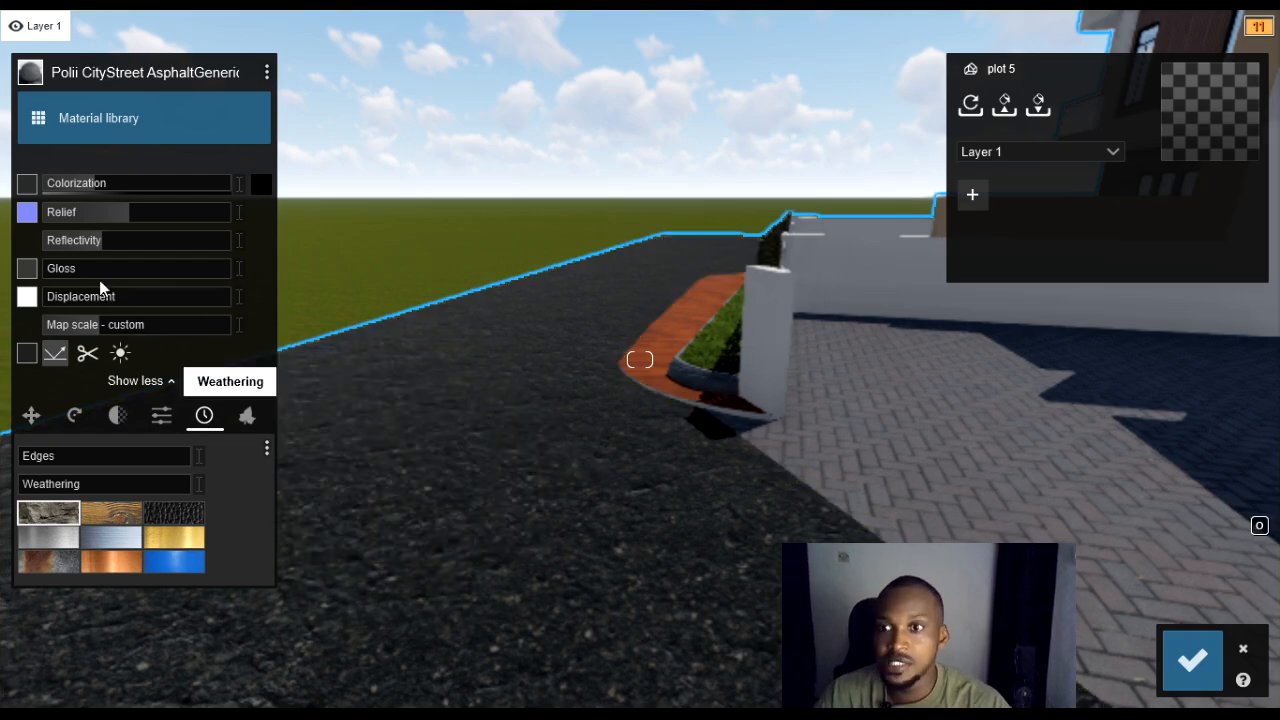
Step: Set the road material's gloss to 1.0 and its reflectivity to 1.0
{"action": "mouse_move", "coordinate": [56, 266]}
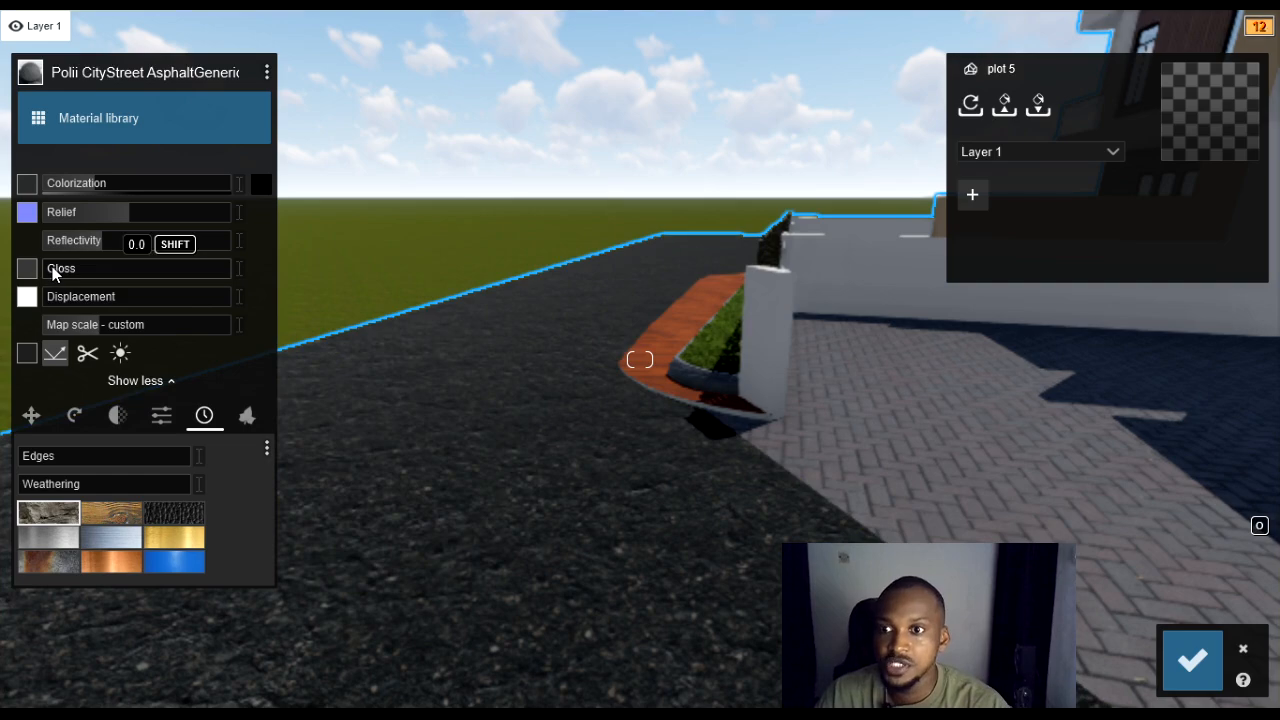
{"action": "left_click_drag", "start_coordinate": [55, 267], "coordinate": [93, 268]}
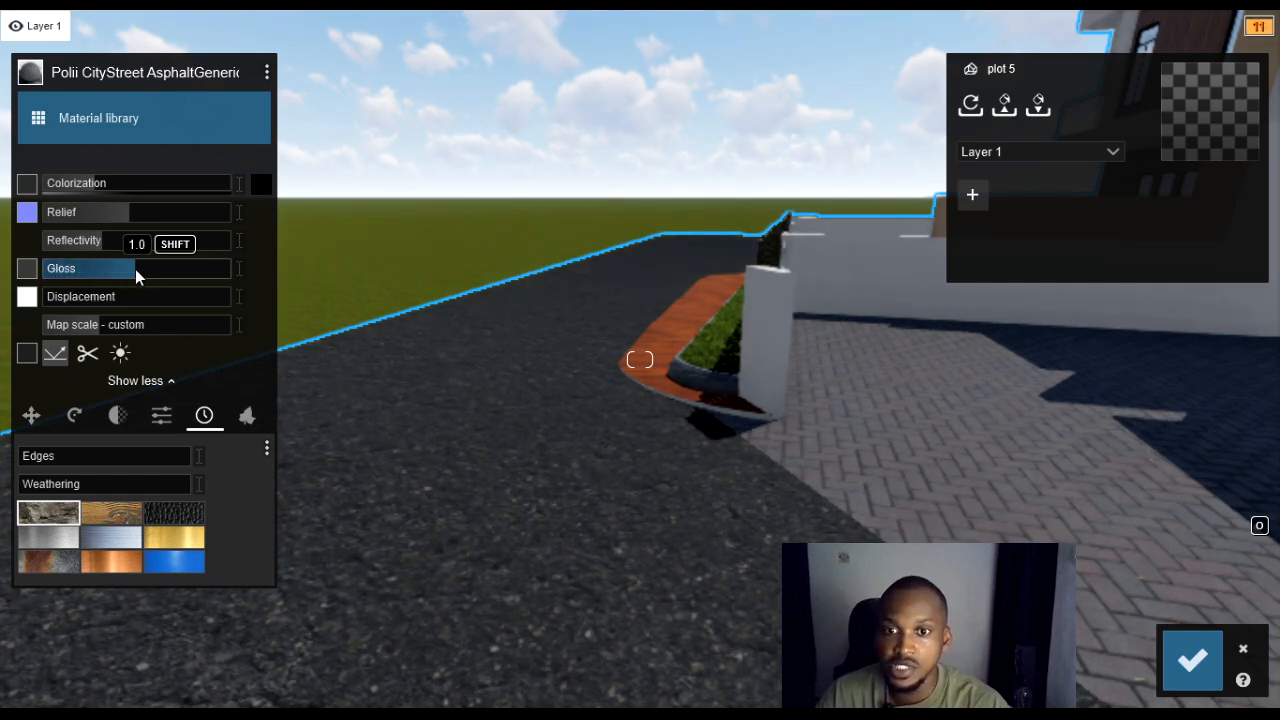
{"action": "mouse_move", "coordinate": [103, 241]}
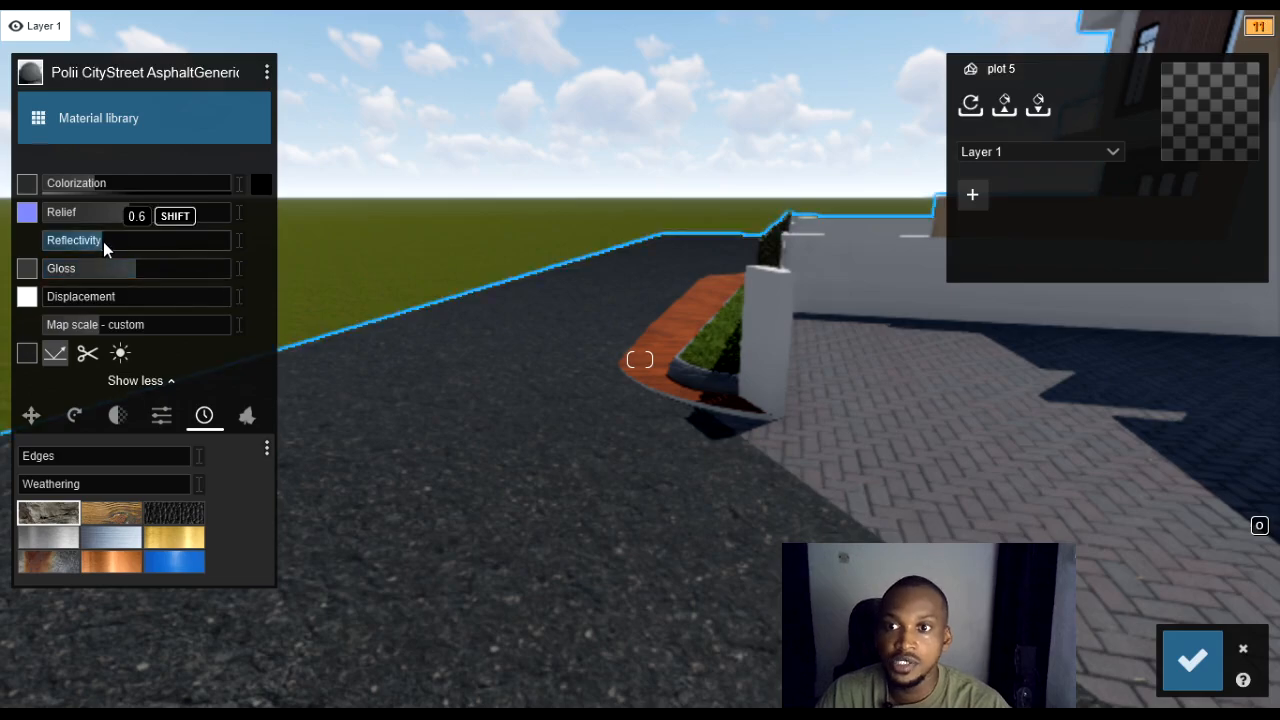
{"action": "left_click_drag", "start_coordinate": [103, 241], "coordinate": [139, 250]}
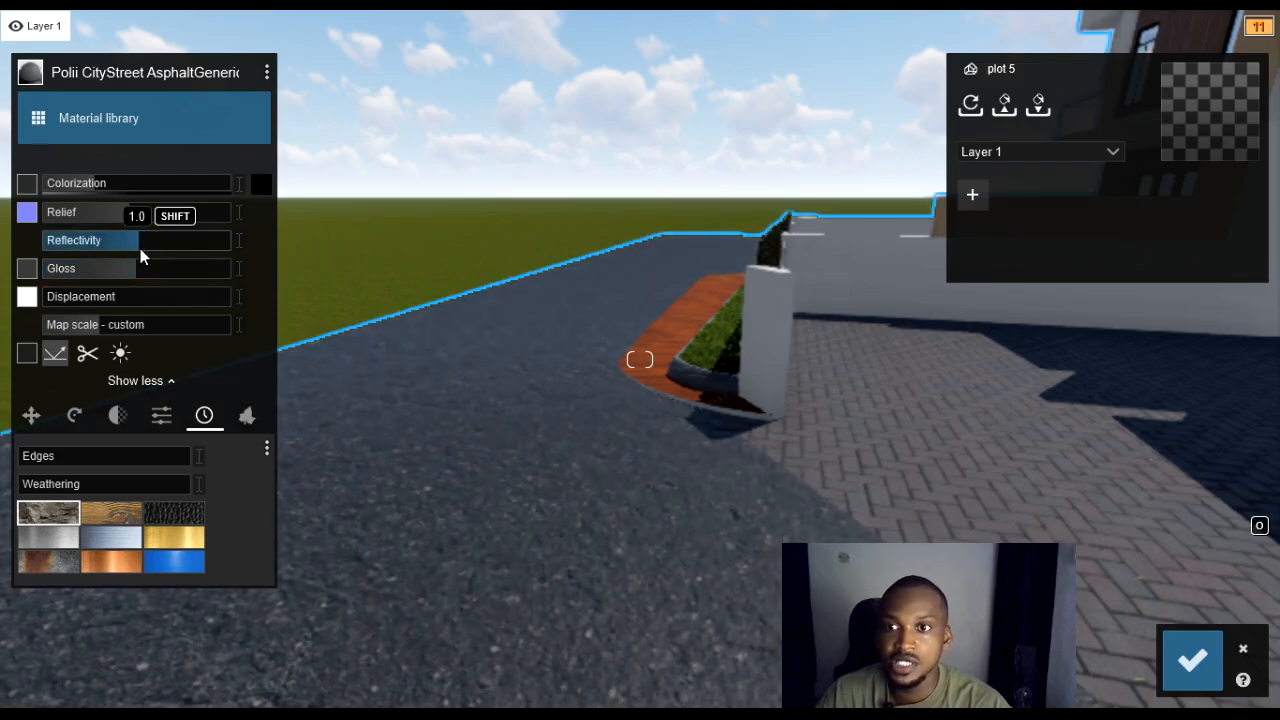
Step: Raise the road material's relief to its maximum of 2.0
{"action": "right_click_drag", "start_coordinate": [609, 350], "coordinate": [595, 495]}
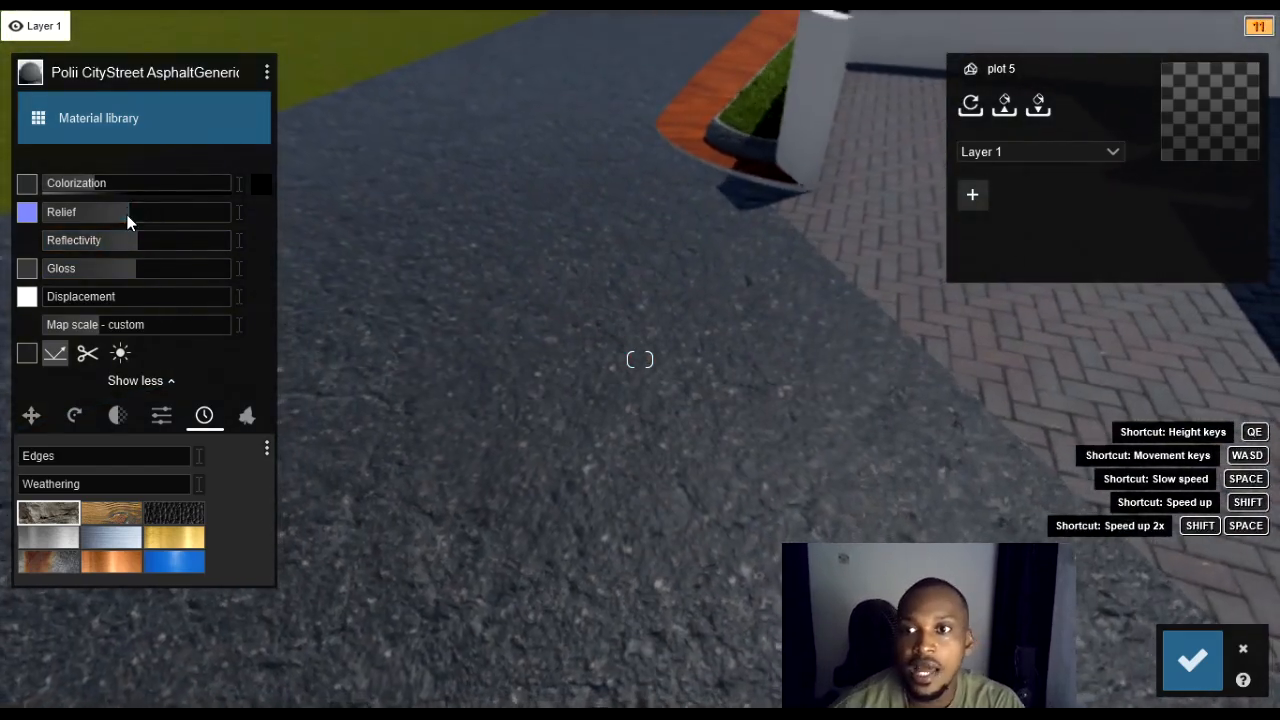
{"action": "mouse_move", "coordinate": [127, 215]}
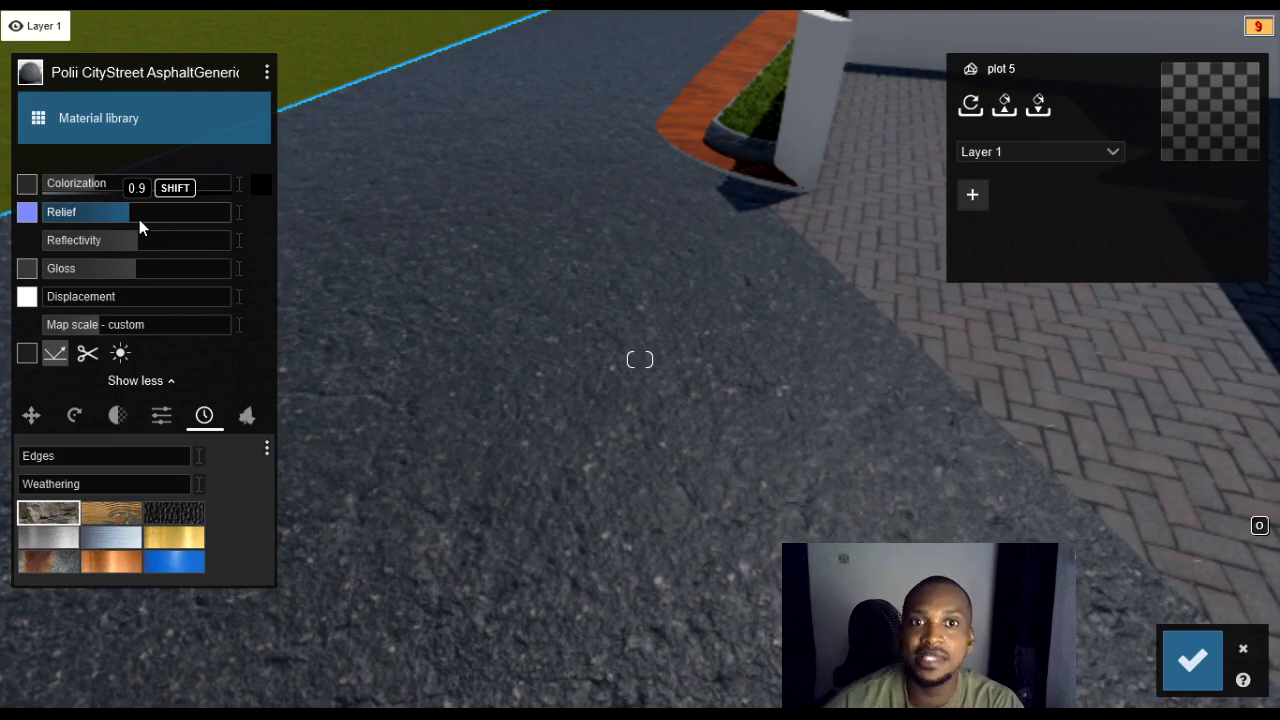
{"action": "left_click_drag", "start_coordinate": [127, 219], "coordinate": [255, 218]}
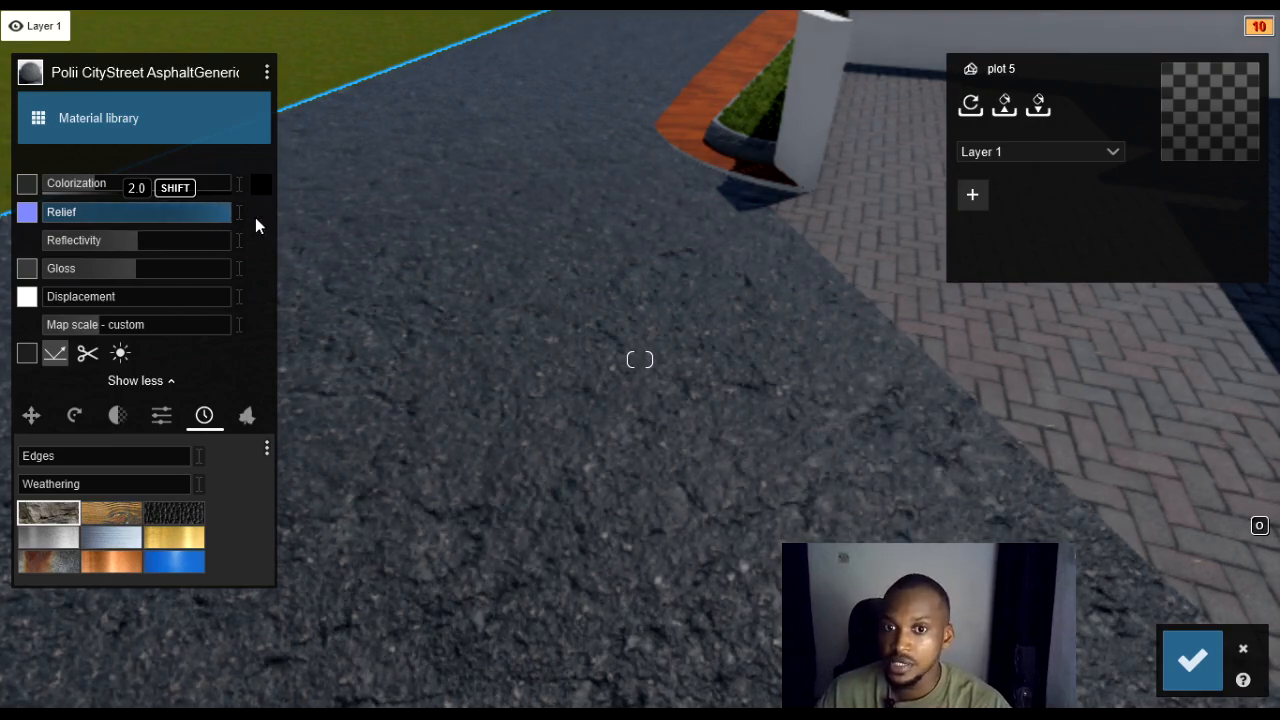
{"action": "right_click_drag", "start_coordinate": [300, 240], "coordinate": [300, 350]}
{"action": "right_click_drag", "start_coordinate": [640, 360], "coordinate": [680, 344]}
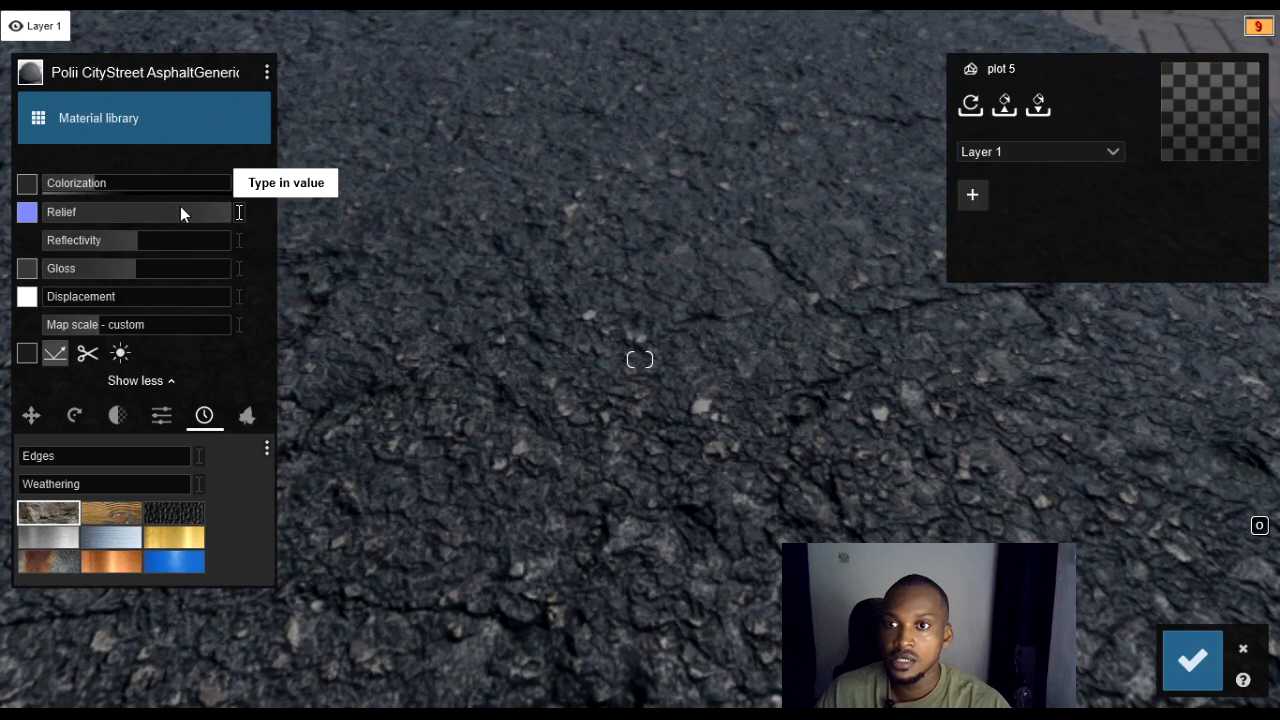
{"action": "left_click", "coordinate": [240, 214]}
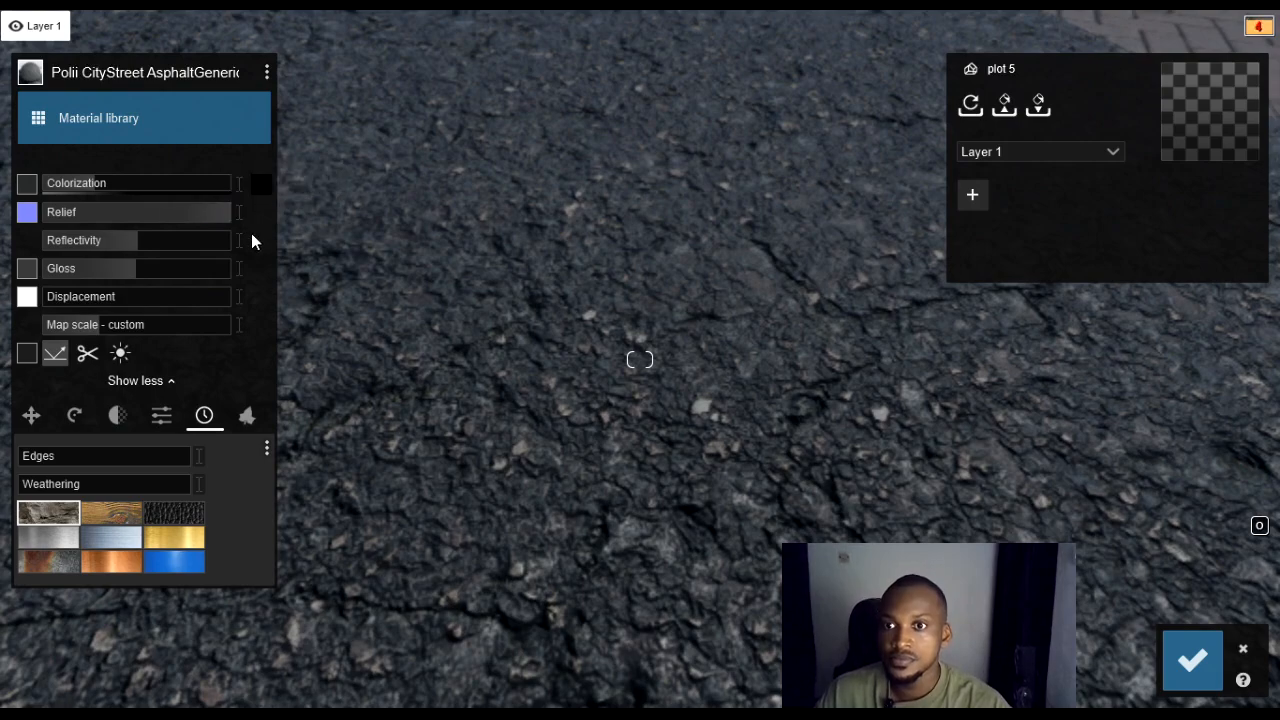
{"action": "mouse_move", "coordinate": [228, 214]}
{"action": "left_mouse_down"}
{"action": "mouse_move", "coordinate": [6, 224]}
{"action": "mouse_move", "coordinate": [240, 228]}
{"action": "left_mouse_up"}
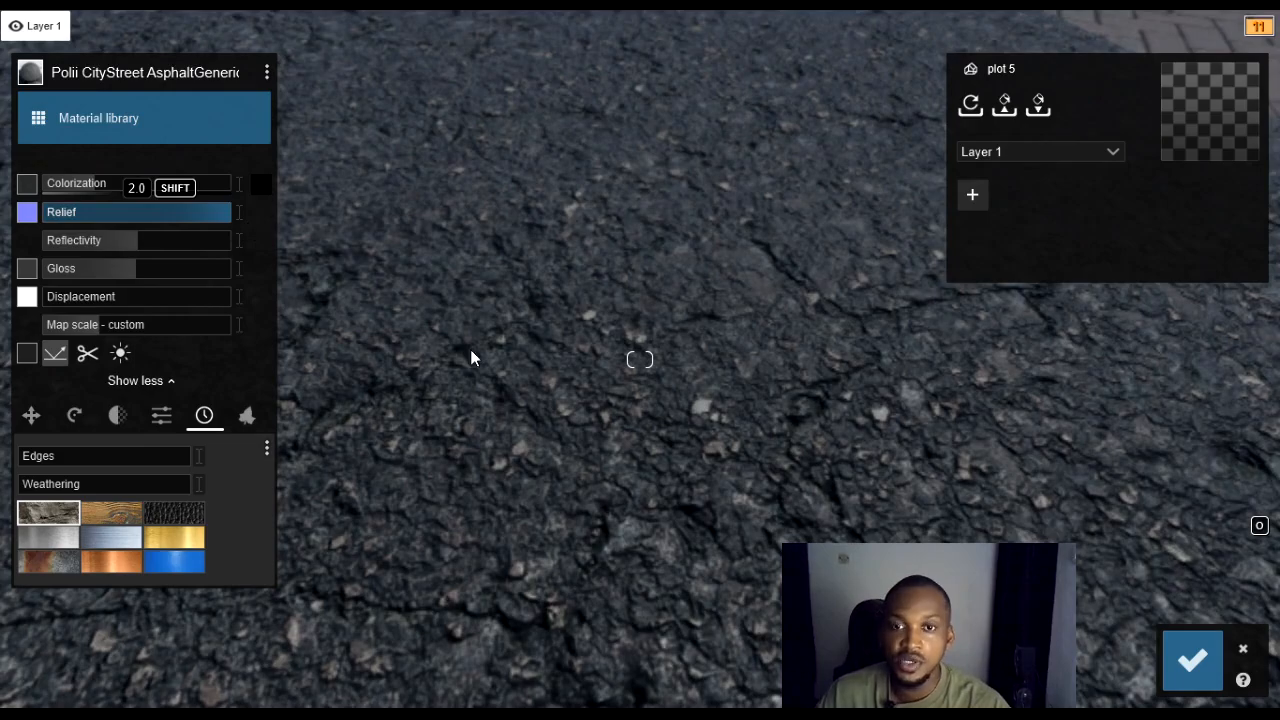
Step: Set the asphalt road material's displacement to 0.8 to deepen its surface cracks
{"action": "right_click_drag", "start_coordinate": [560, 378], "coordinate": [588, 379]}
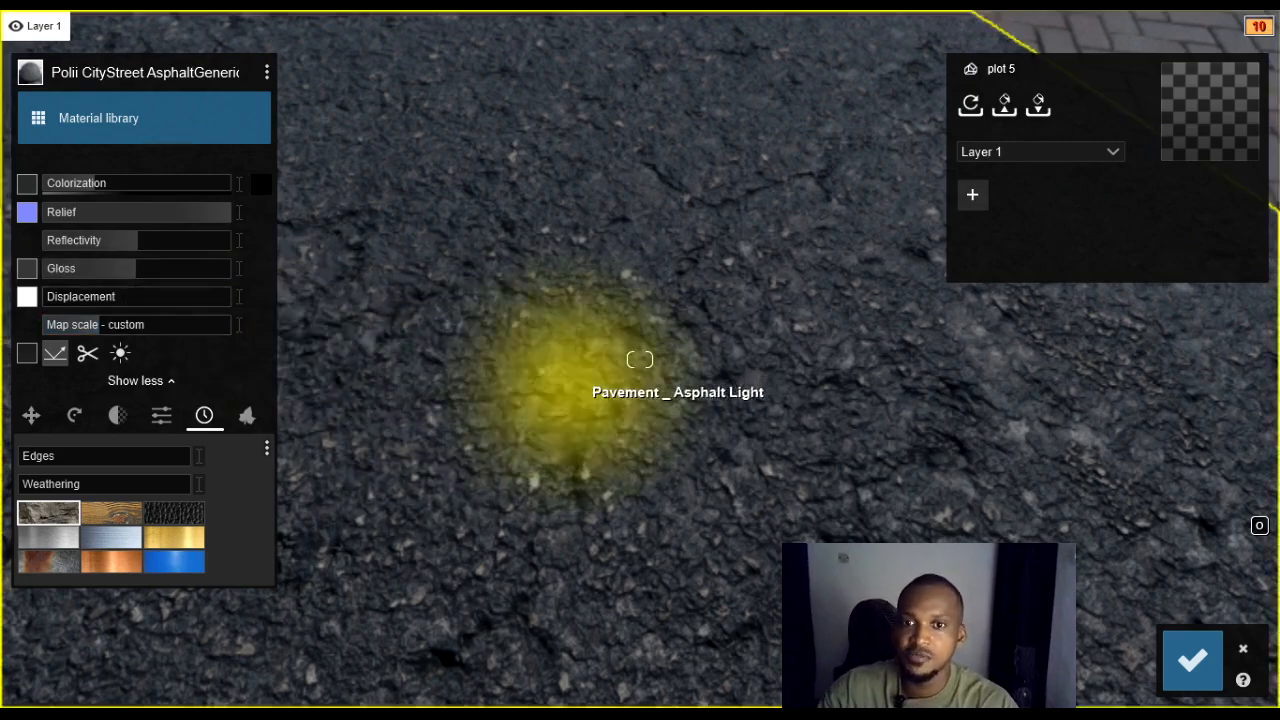
{"action": "key", "text": "s"}
{"action": "key", "text": "w"}
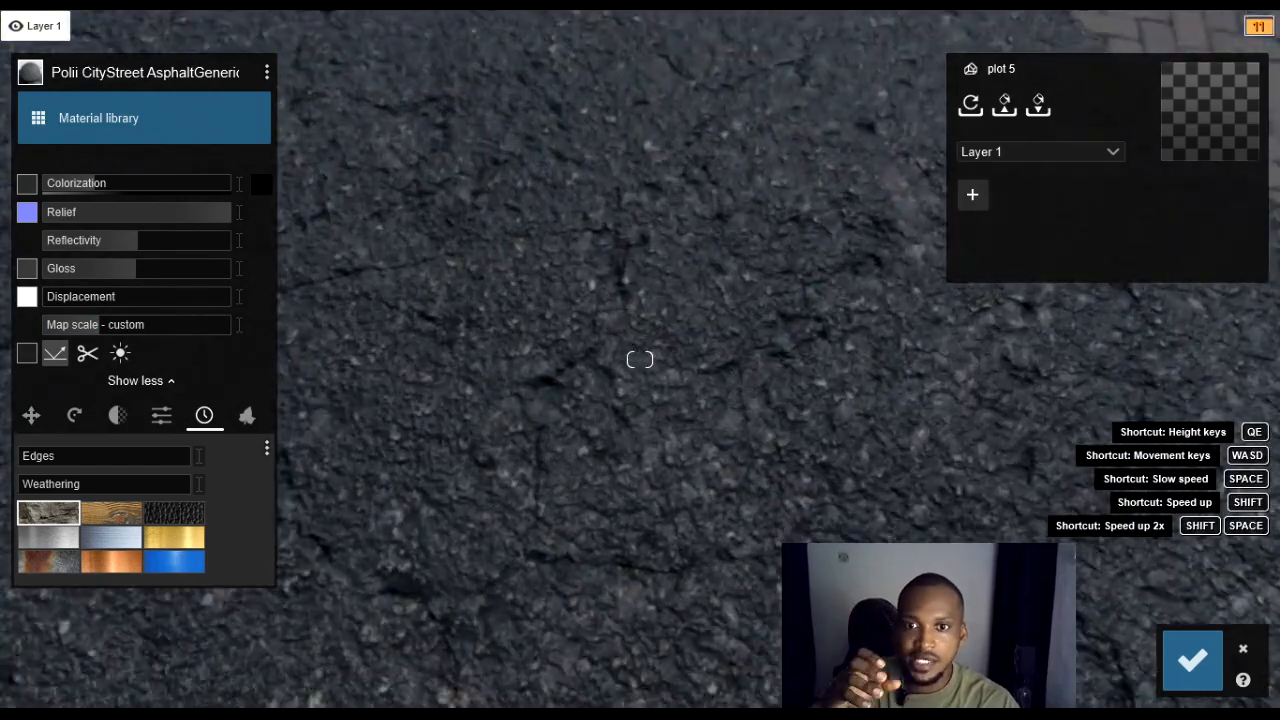
{"action": "key", "text": "w"}
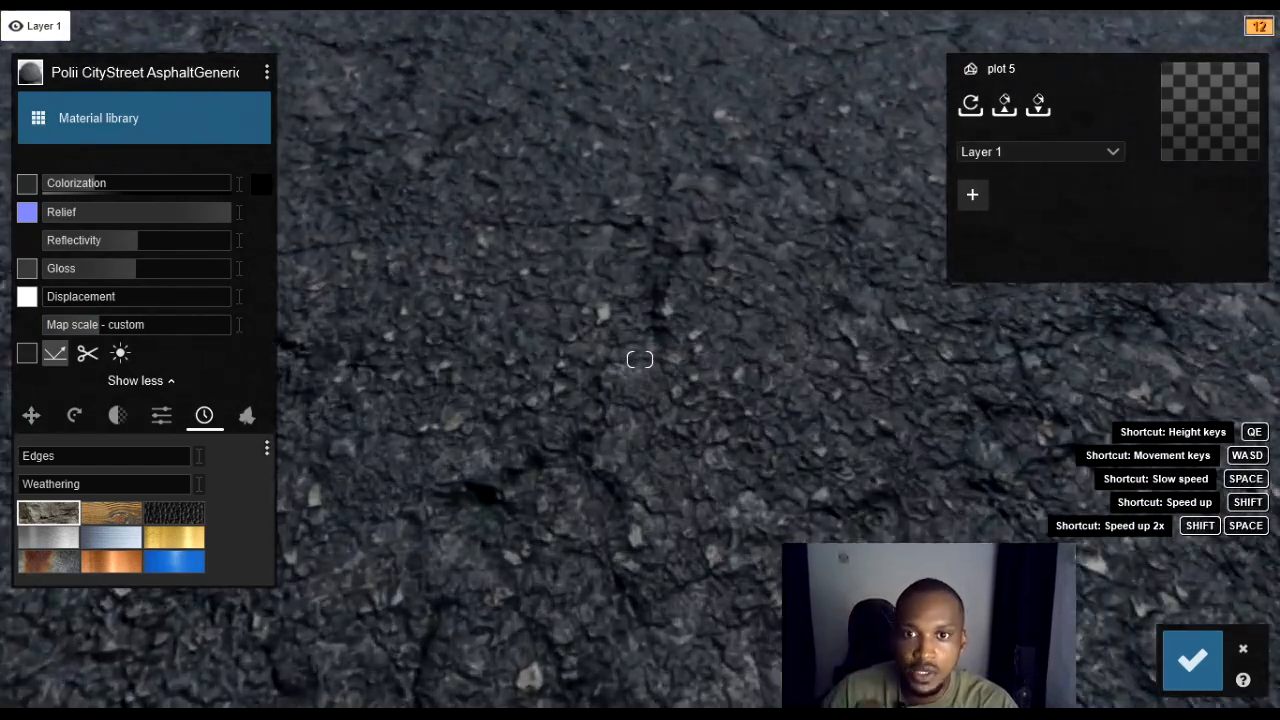
{"action": "key", "text": "w"}
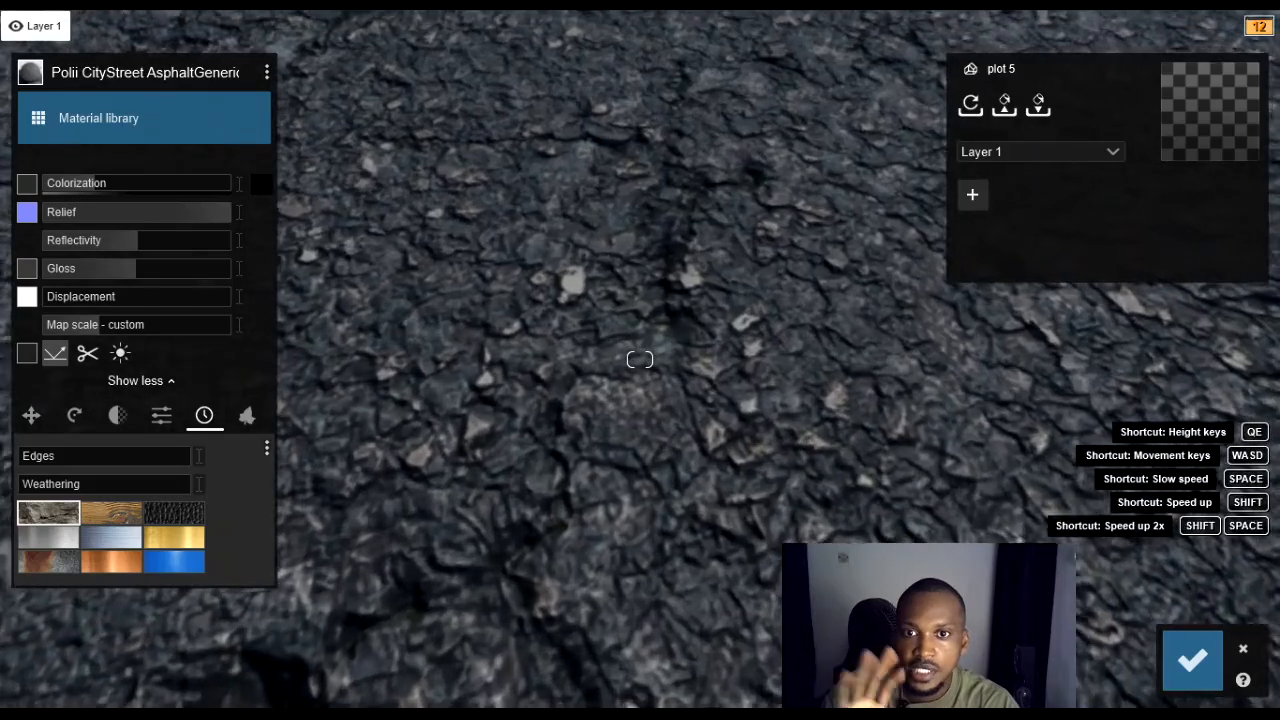
{"action": "mouse_move", "coordinate": [107, 298]}
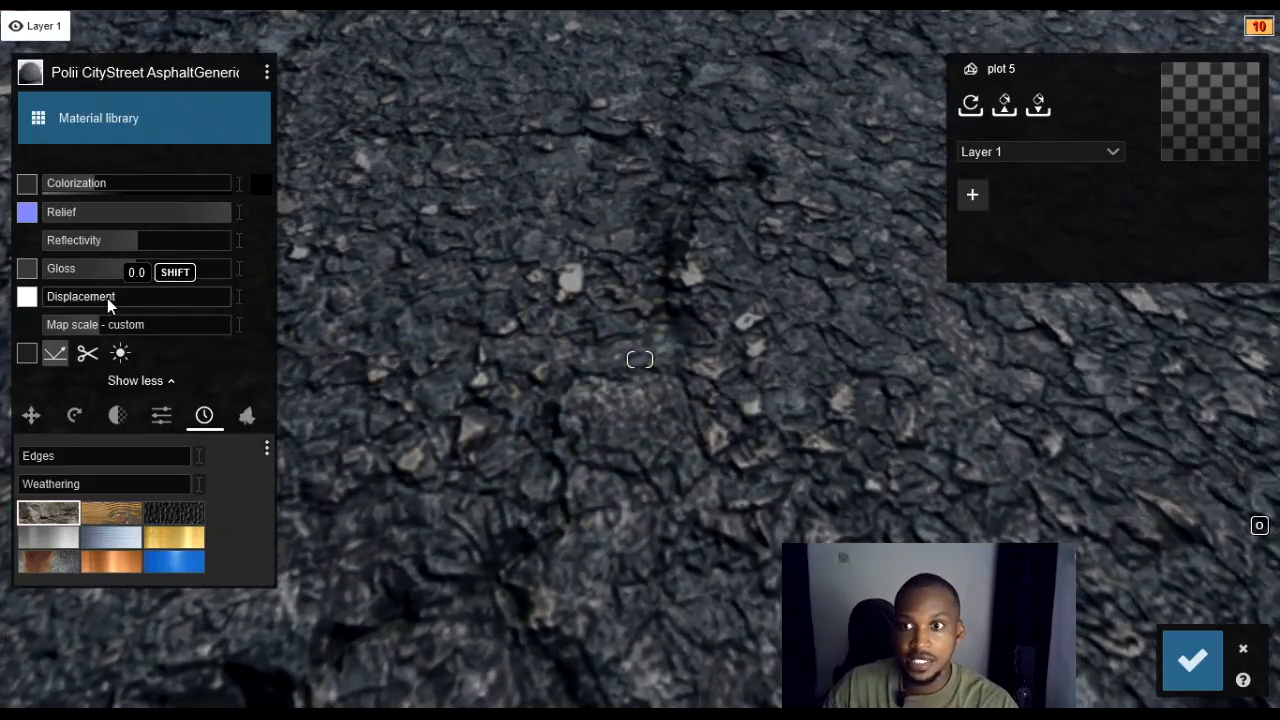
{"action": "left_click", "coordinate": [60, 298]}
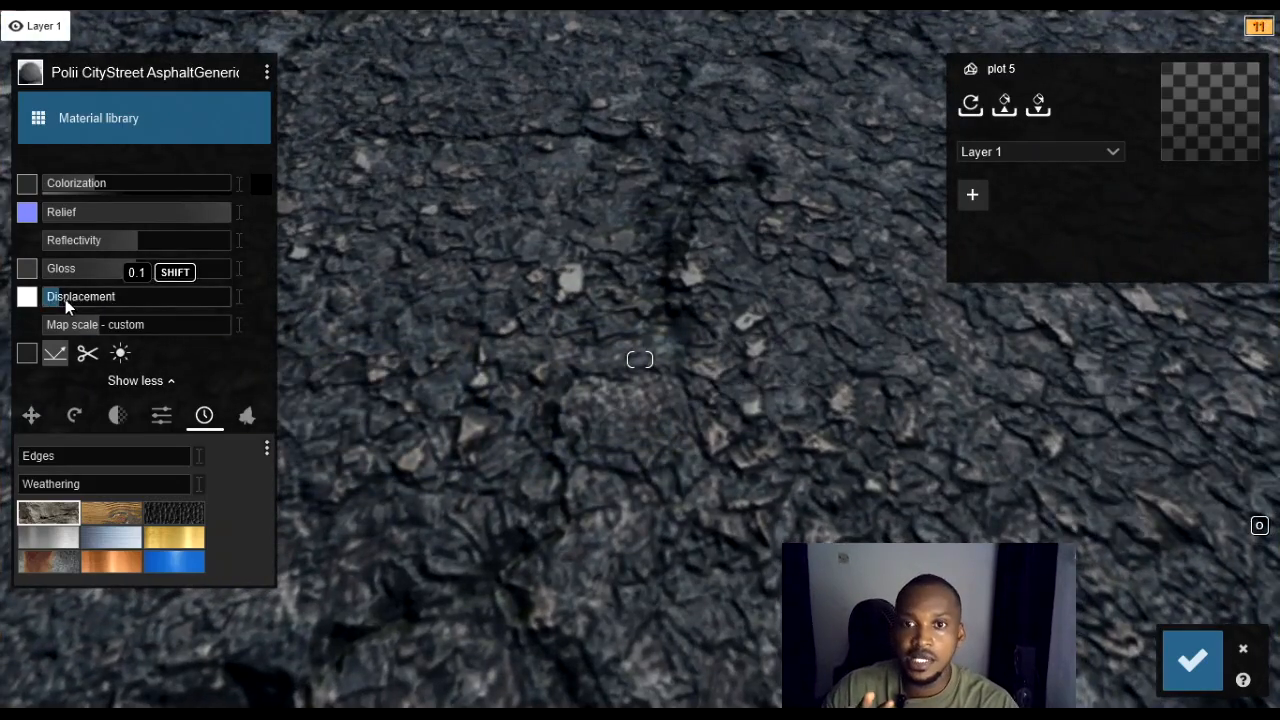
{"action": "left_click_drag", "start_coordinate": [65, 299], "coordinate": [213, 313]}
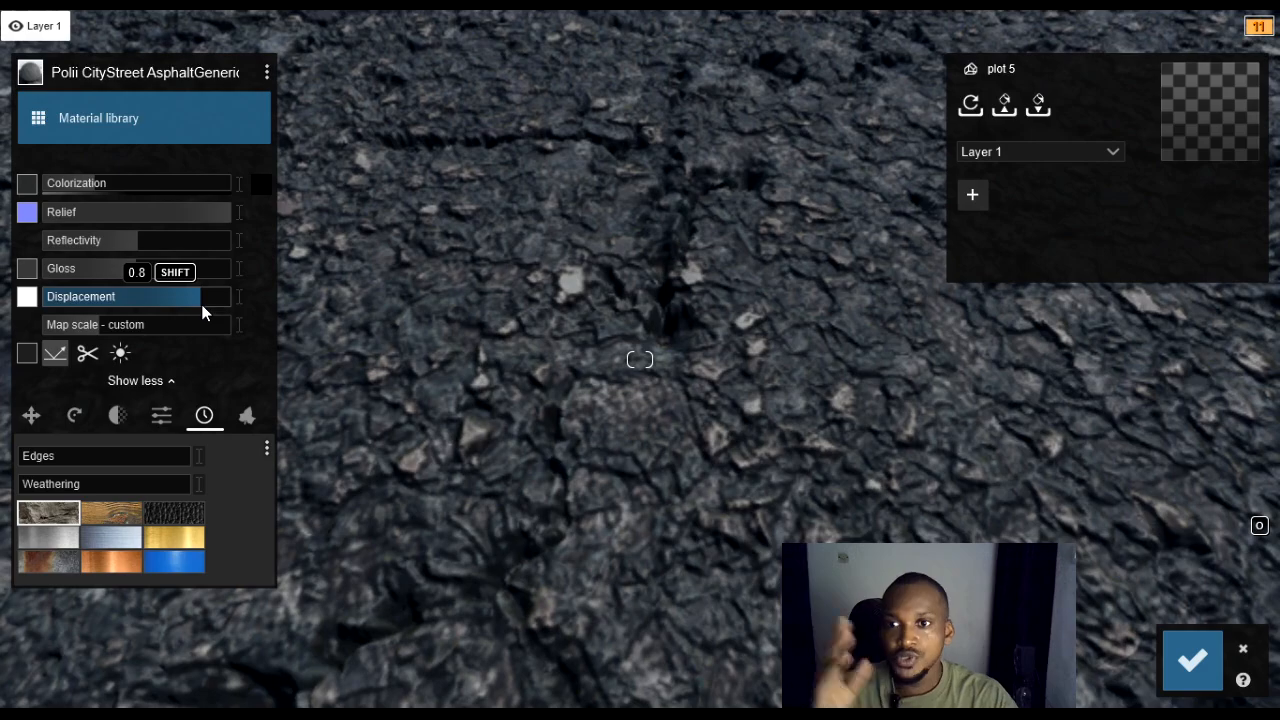
Step: Examine the asphalt road from a distance, the house front and the driveway's block paving
{"action": "right_click_drag", "start_coordinate": [412, 352], "coordinate": [448, 250]}
{"action": "key", "text": "s"}
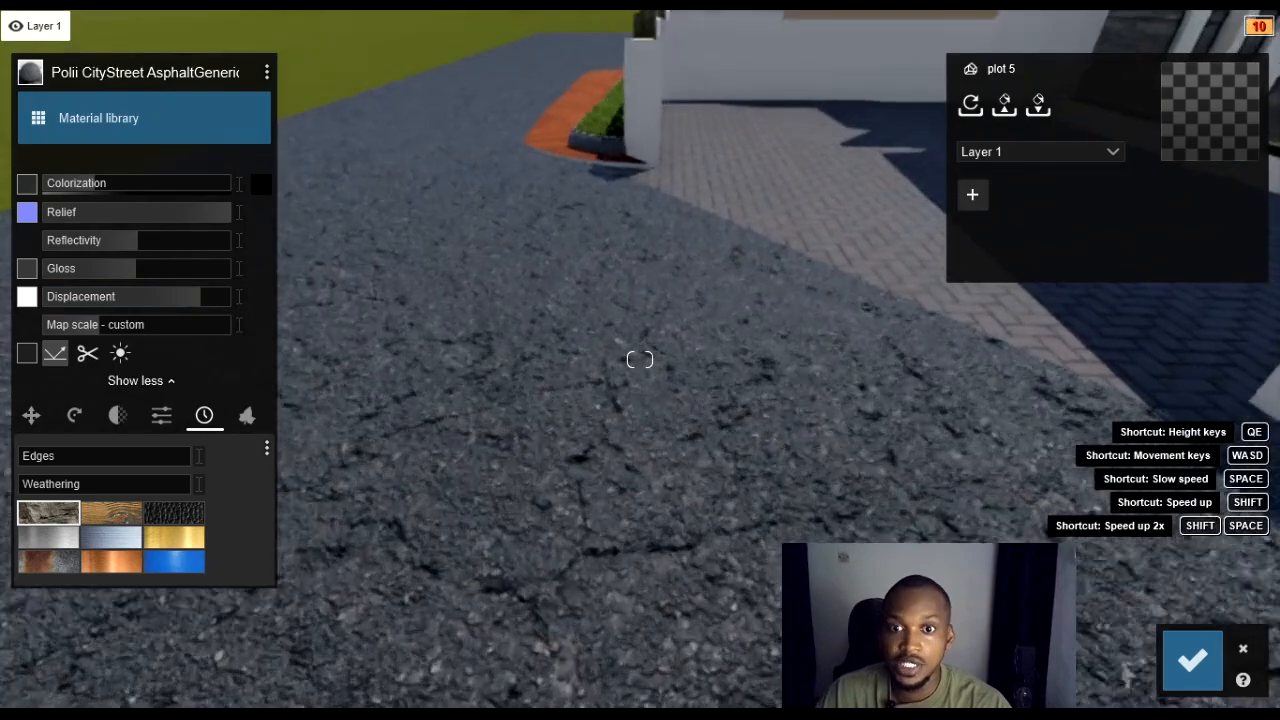
{"action": "right_click_drag", "start_coordinate": [640, 360], "coordinate": [850, 340]}
{"action": "right_click_drag", "start_coordinate": [500, 350], "coordinate": [408, 343]}
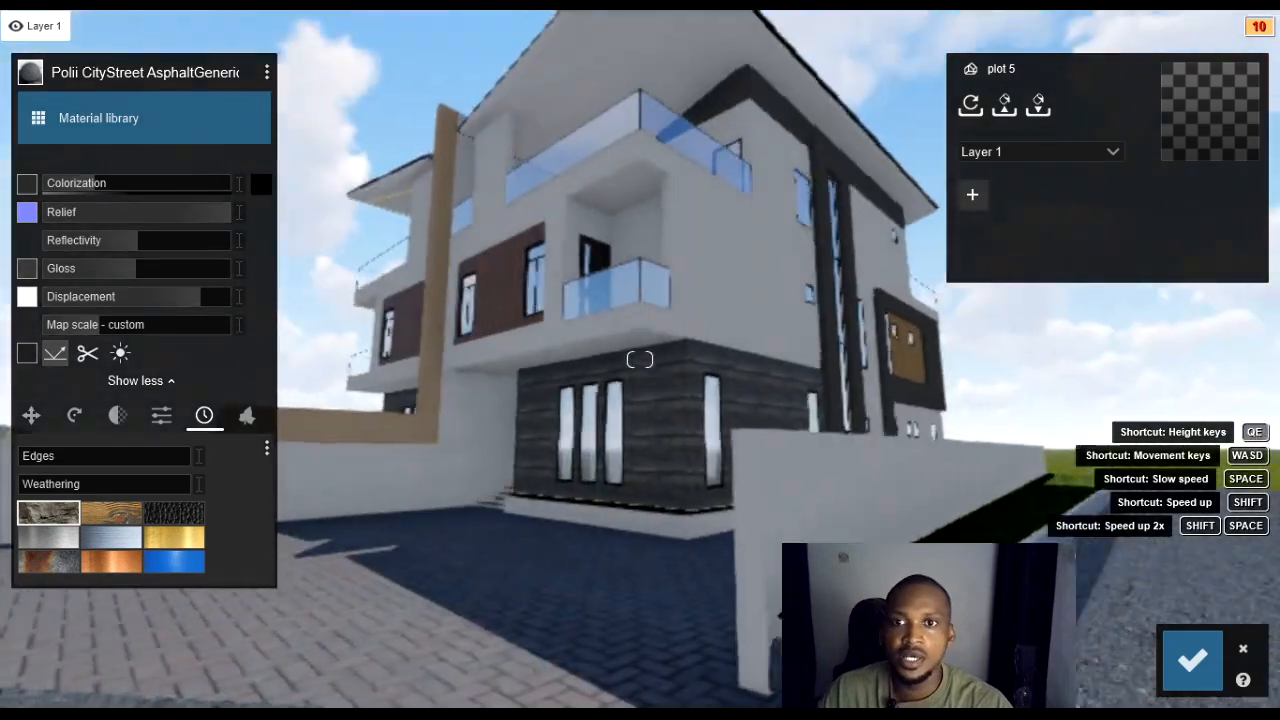
{"action": "key", "text": "w"}
{"action": "right_click_drag", "start_coordinate": [640, 359], "coordinate": [535, 375]}
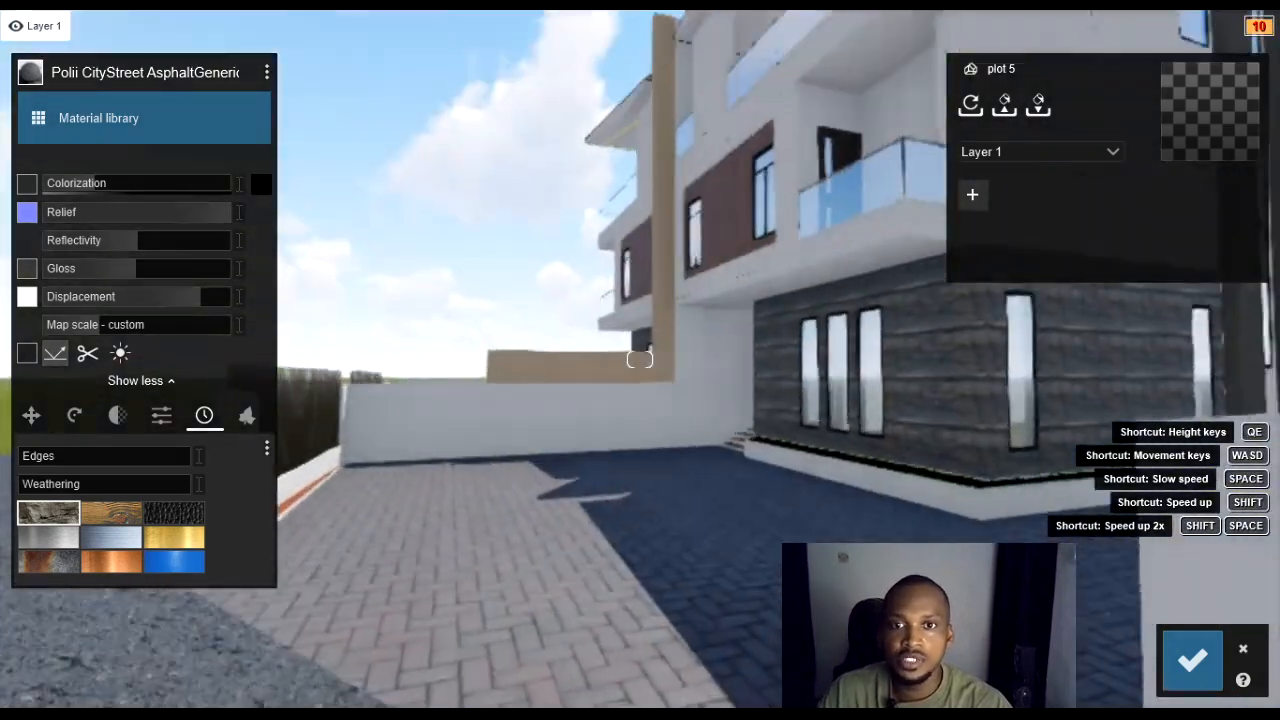
{"action": "key", "text": "w"}
{"action": "right_click_drag", "start_coordinate": [640, 359], "coordinate": [645, 560]}
{"action": "key", "text": "s"}
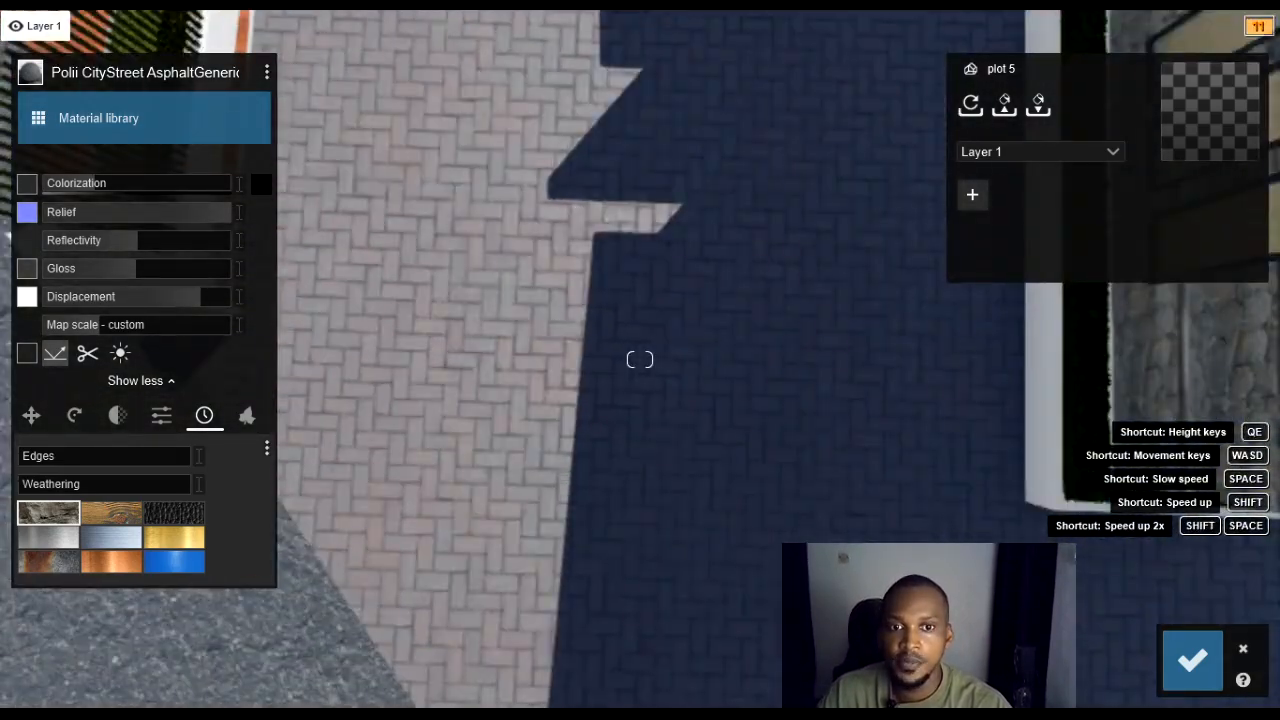
{"action": "key", "text": "s"}
{"action": "right_click_drag", "start_coordinate": [640, 359], "coordinate": [660, 322]}
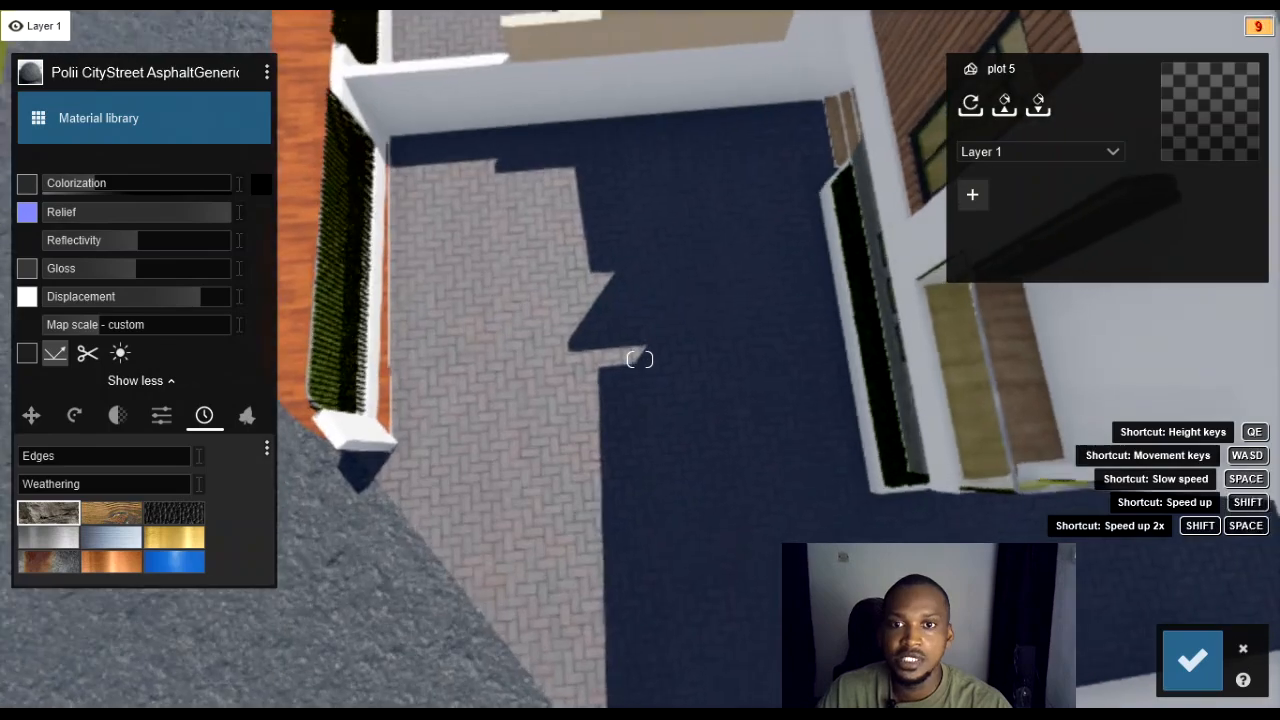
{"action": "key", "text": "w"}
{"action": "right_click_drag", "start_coordinate": [460, 412], "coordinate": [507, 437]}
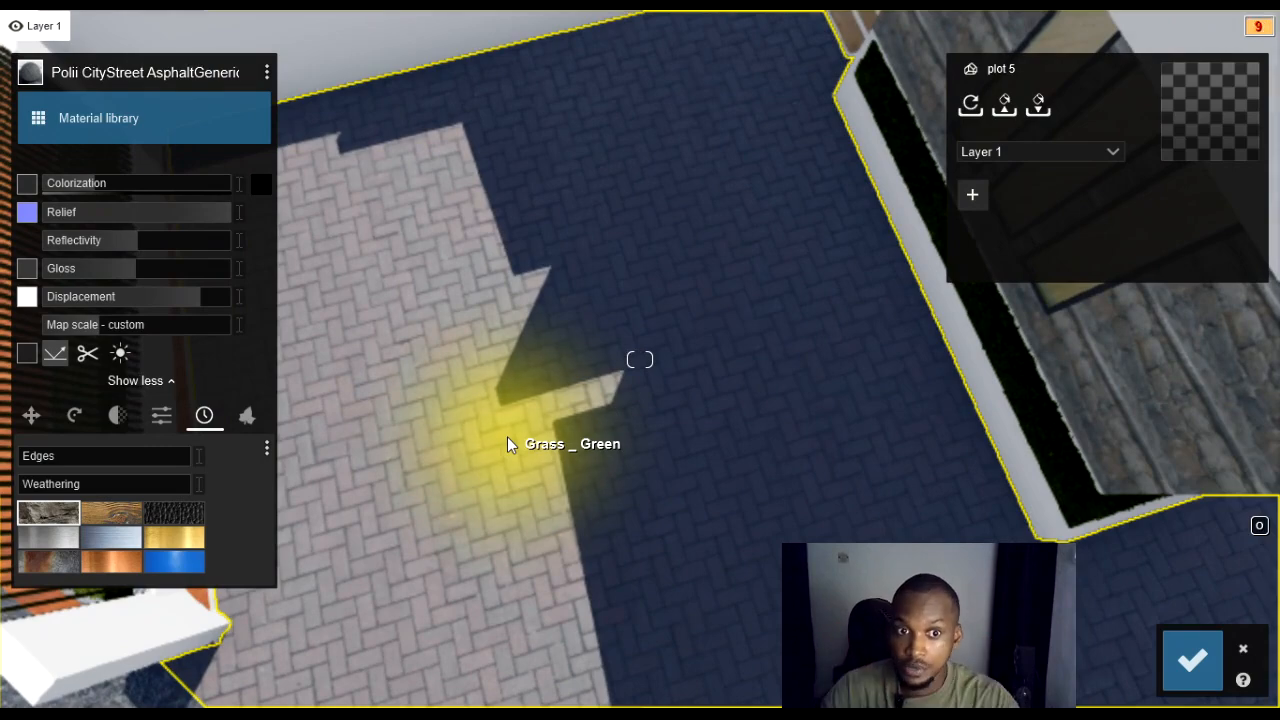
Step: Leave the road material's editor without saving and assign Imported material to the driveway's paved surface
{"action": "left_click", "coordinate": [1243, 649]}
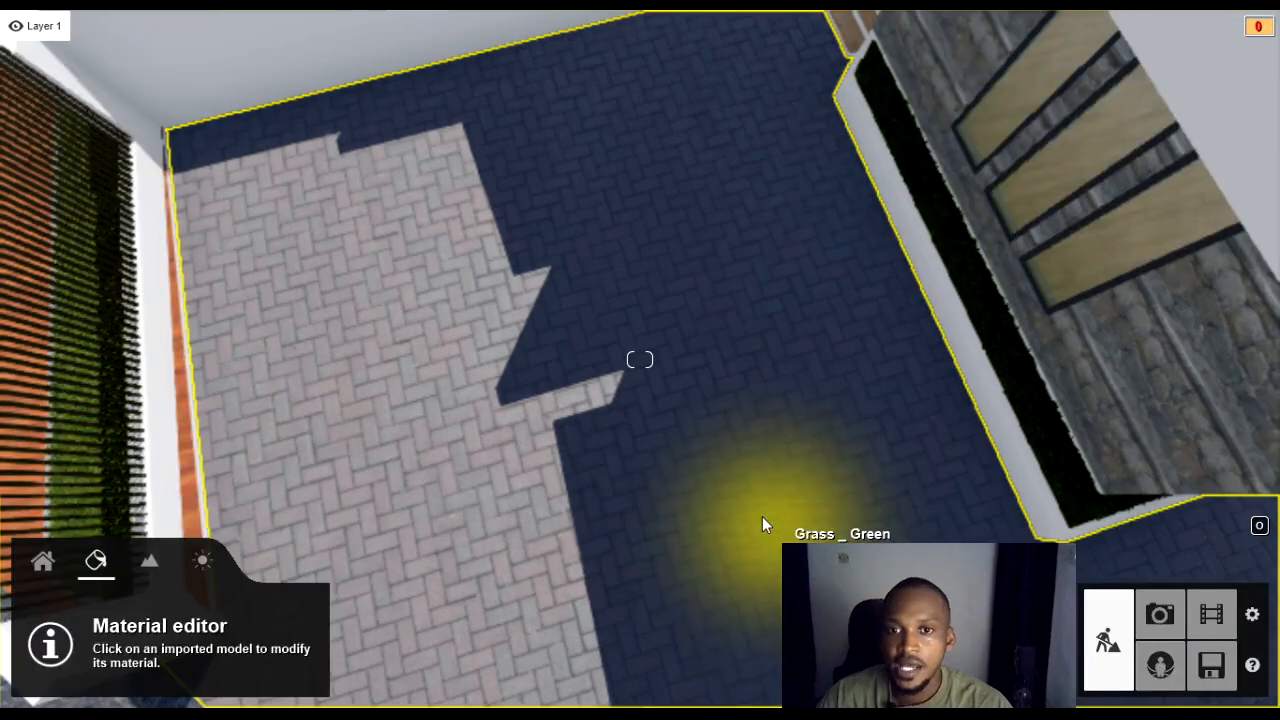
{"action": "left_click", "coordinate": [762, 516]}
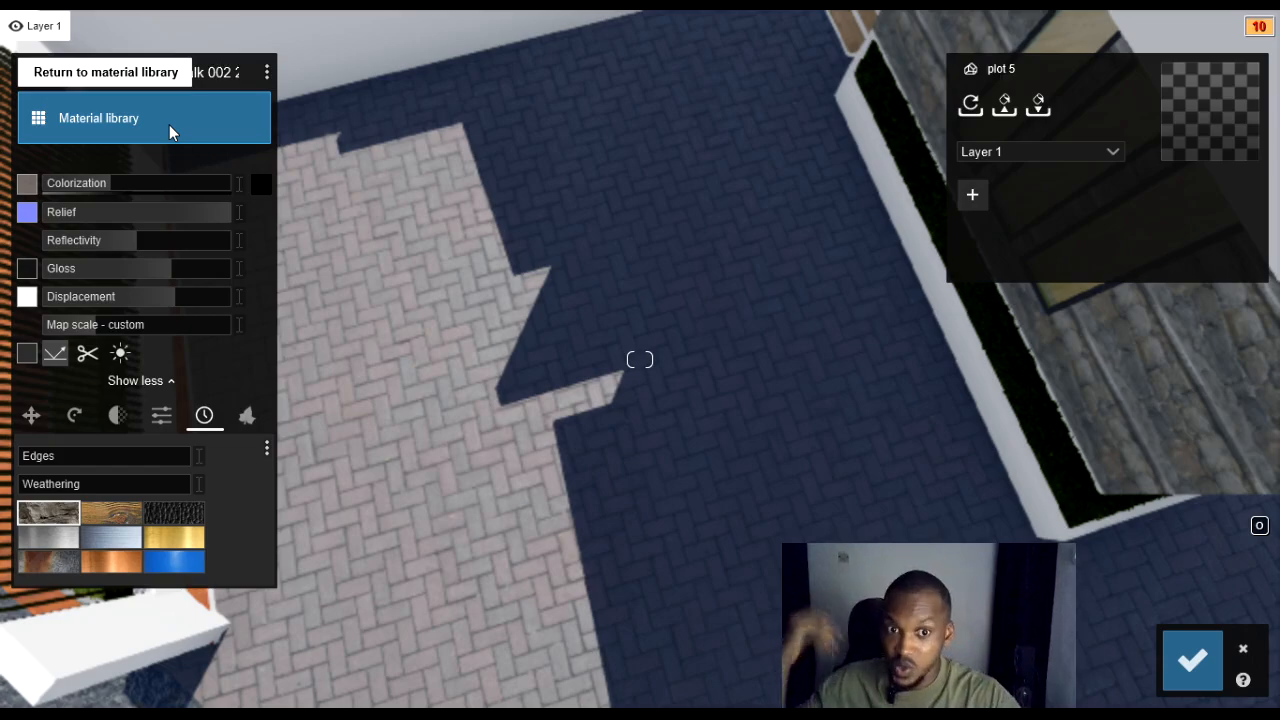
{"action": "left_click", "coordinate": [194, 132]}
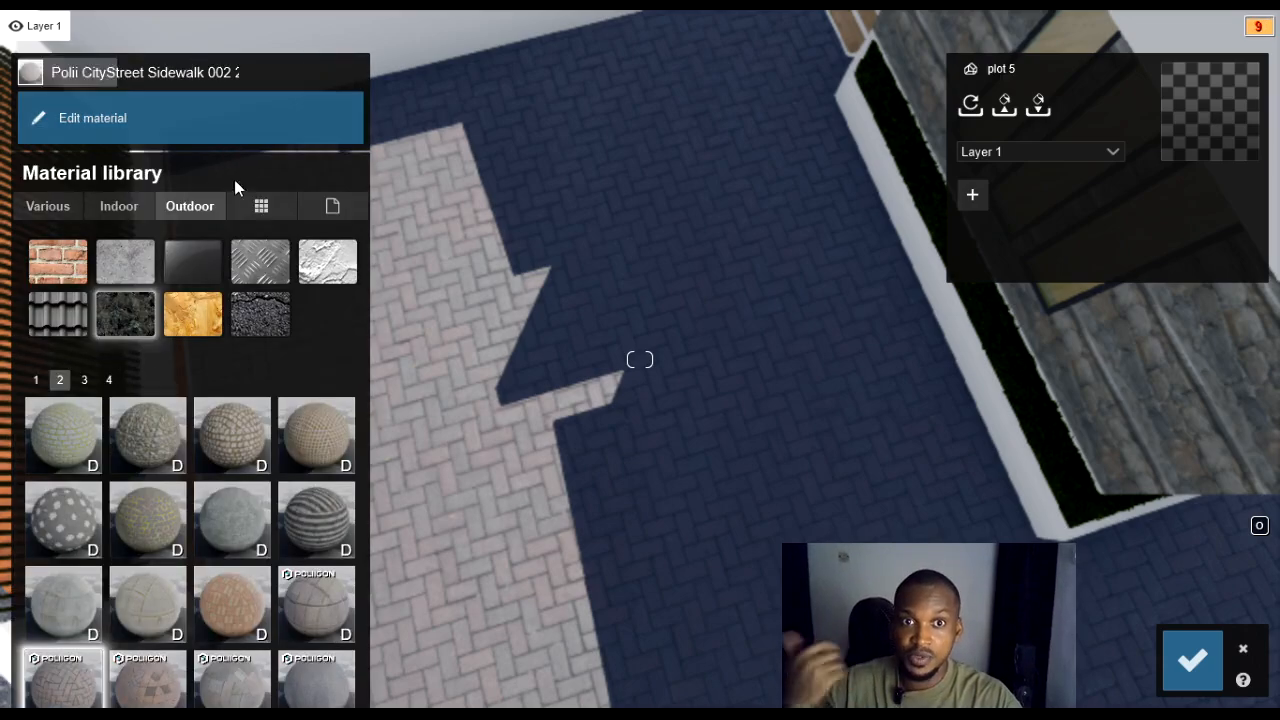
{"action": "left_click", "coordinate": [345, 215]}
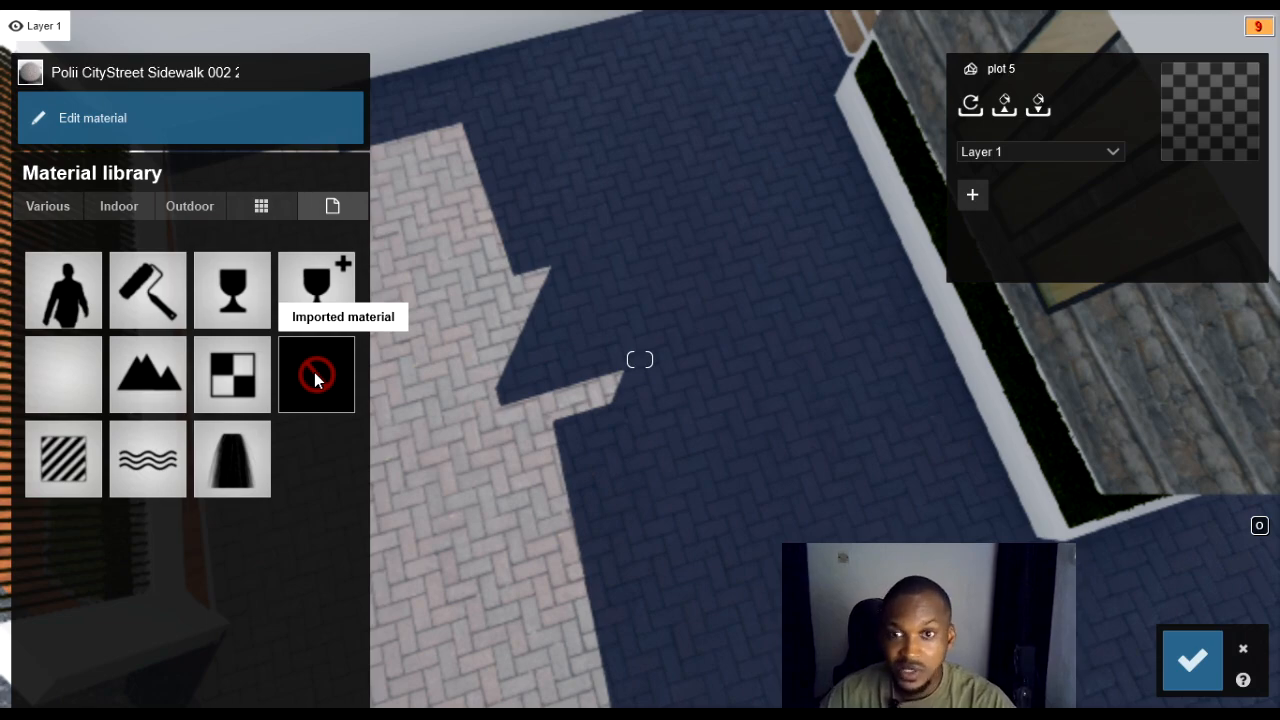
{"action": "left_click", "coordinate": [314, 372]}
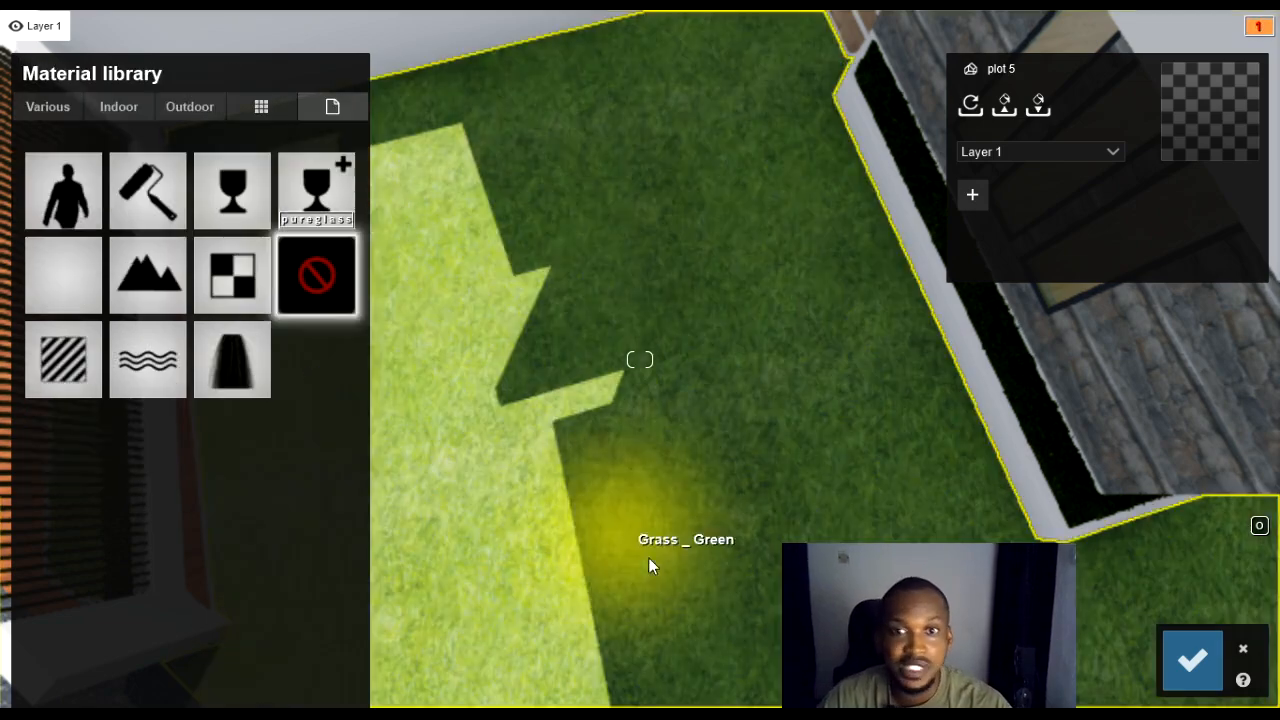
Step: Examine the driveway surface with its imported material, from the fence side to the house wall
{"action": "right_click_drag", "start_coordinate": [676, 582], "coordinate": [580, 465]}
{"action": "key", "text": "s"}
{"action": "key", "text": "w"}
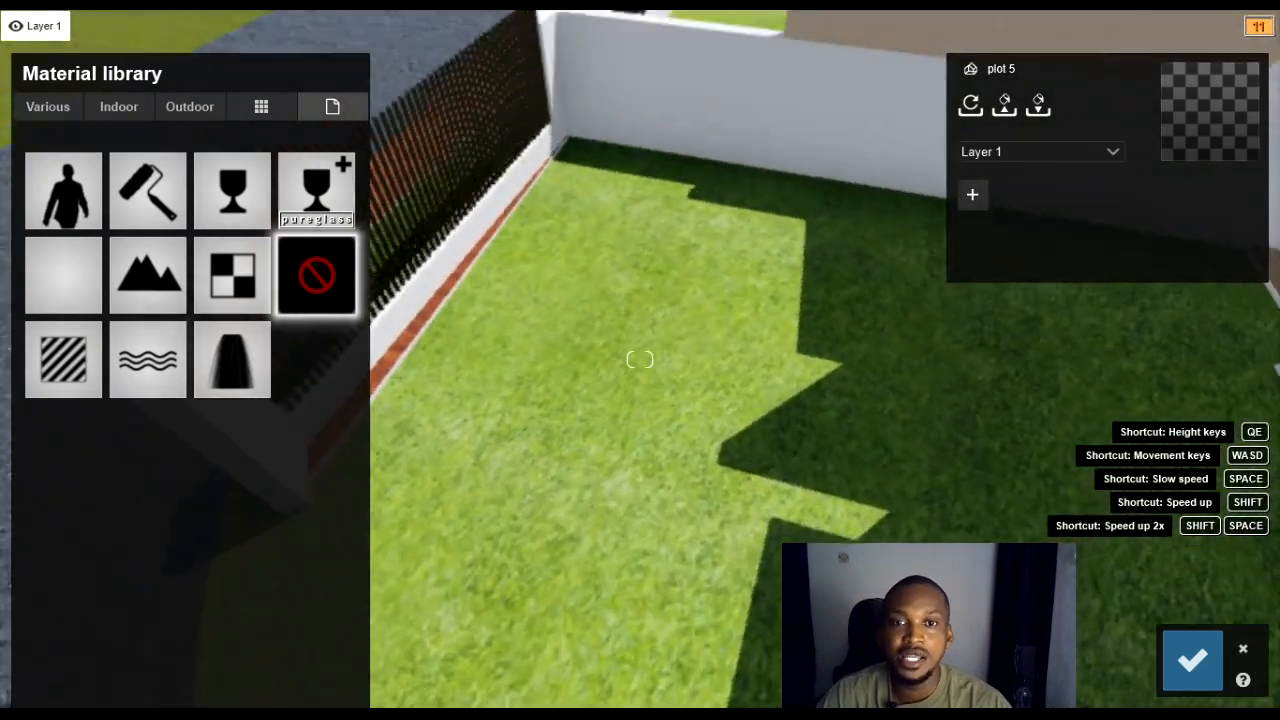
{"action": "key", "text": "w"}
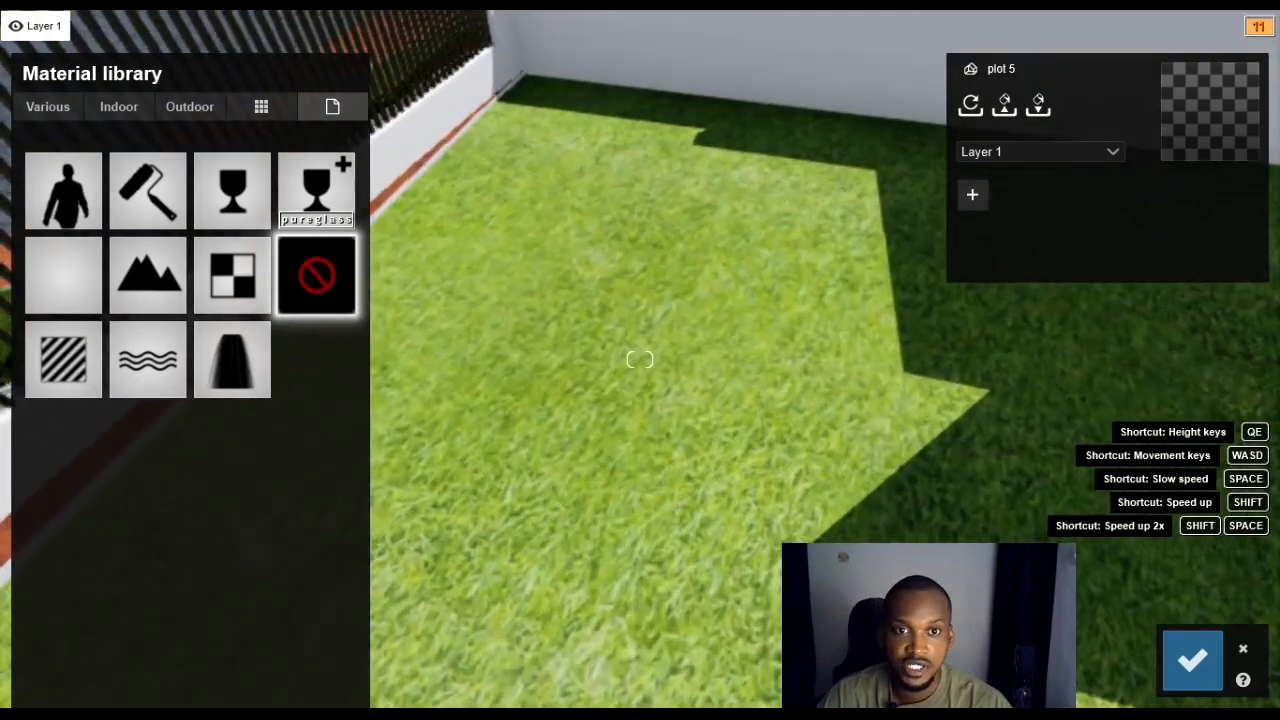
{"action": "key", "text": "w"}
{"action": "right_click_drag", "start_coordinate": [580, 465], "coordinate": [690, 425]}
{"action": "key", "text": "w"}
{"action": "key", "text": "s"}
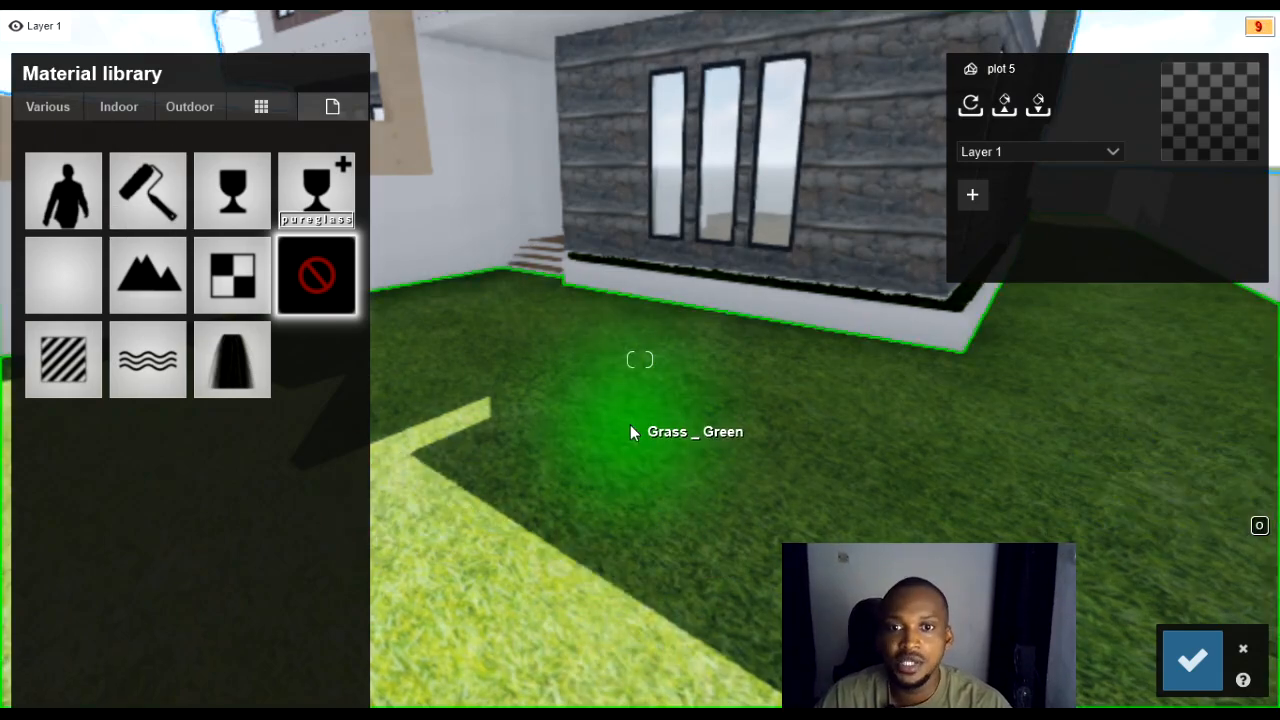
Step: Apply the outdoor stone material Polii CityStreet Sidewalk 002 2k to the driveway surface
{"action": "left_click", "coordinate": [180, 107]}
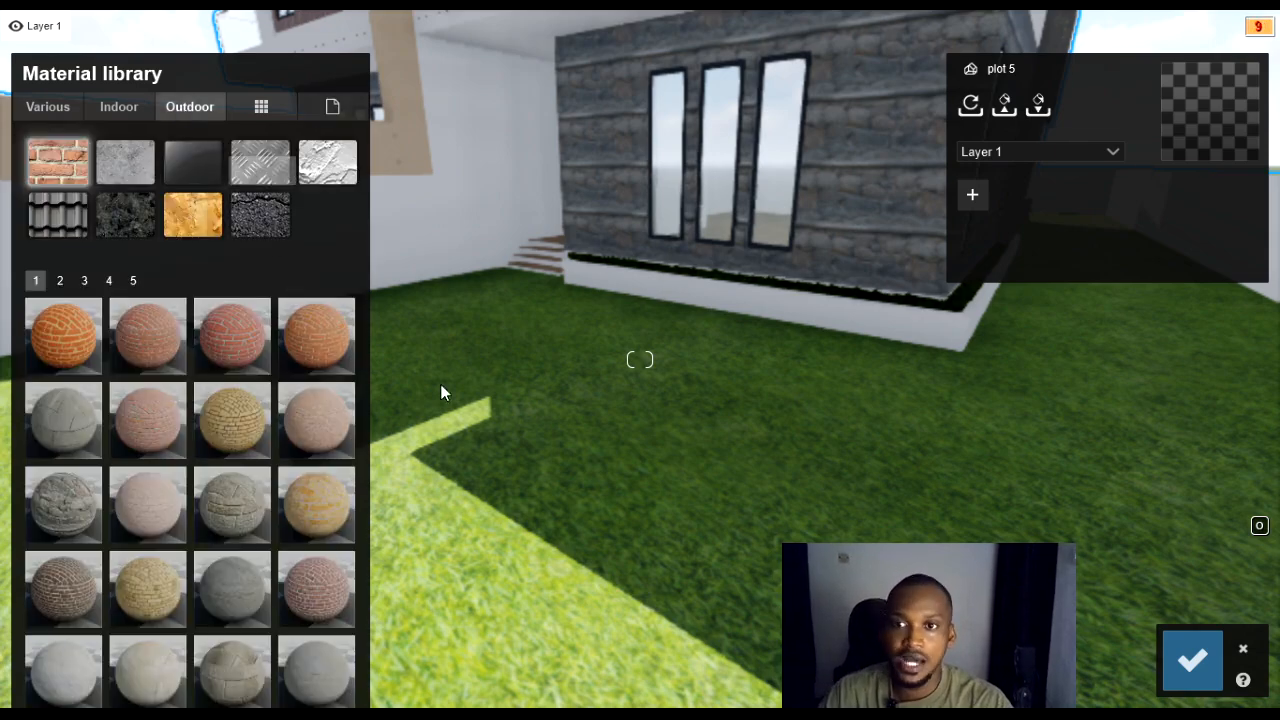
{"action": "left_click", "coordinate": [106, 215]}
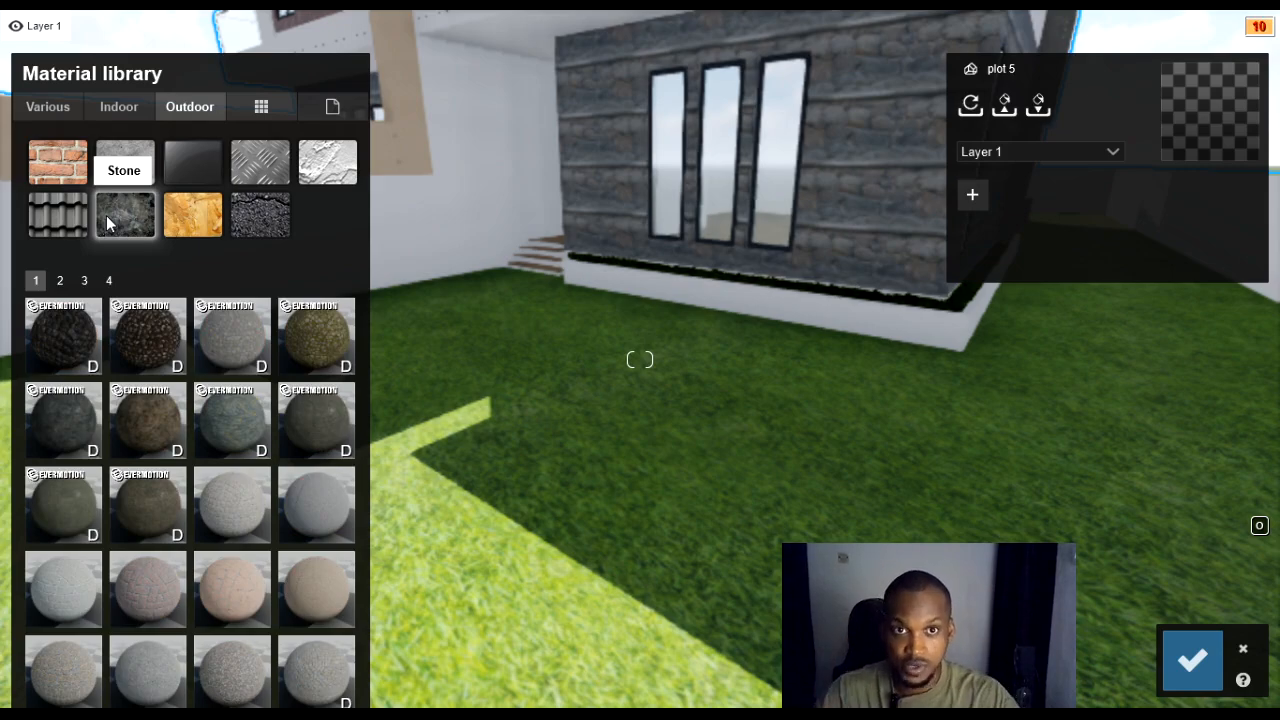
{"action": "left_click", "coordinate": [59, 282]}
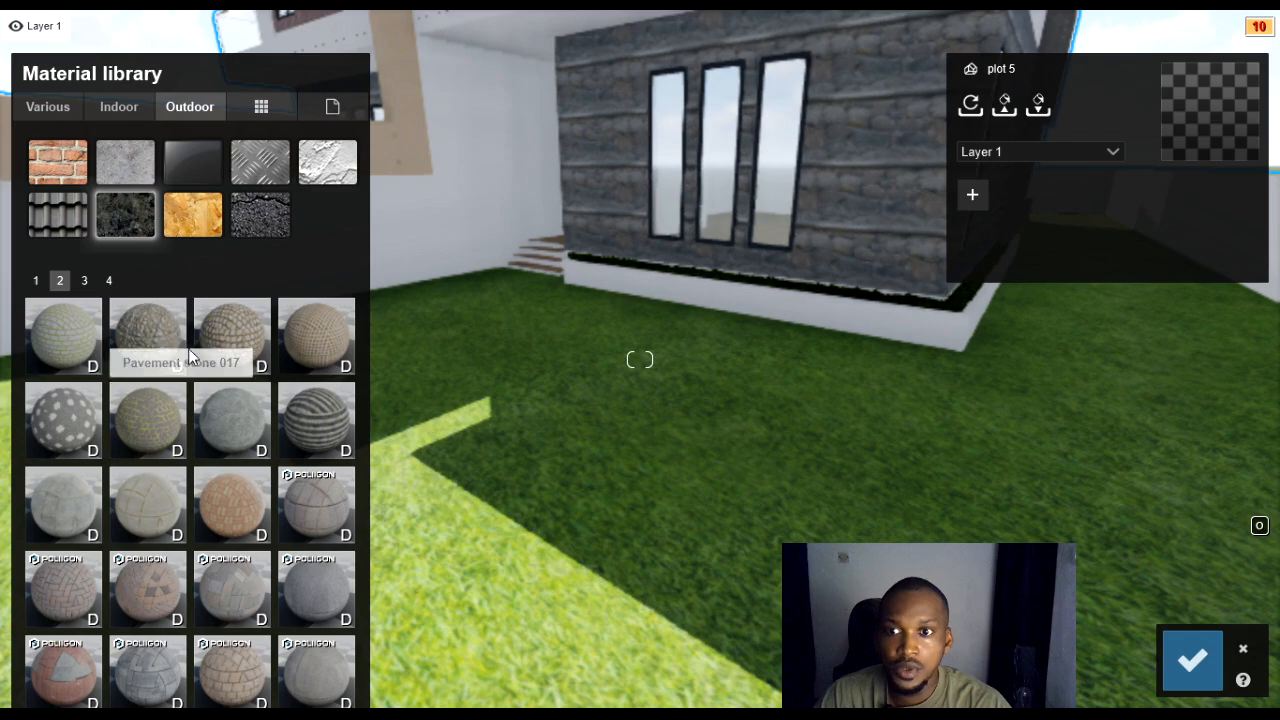
{"action": "right_click_drag", "start_coordinate": [617, 385], "coordinate": [597, 386]}
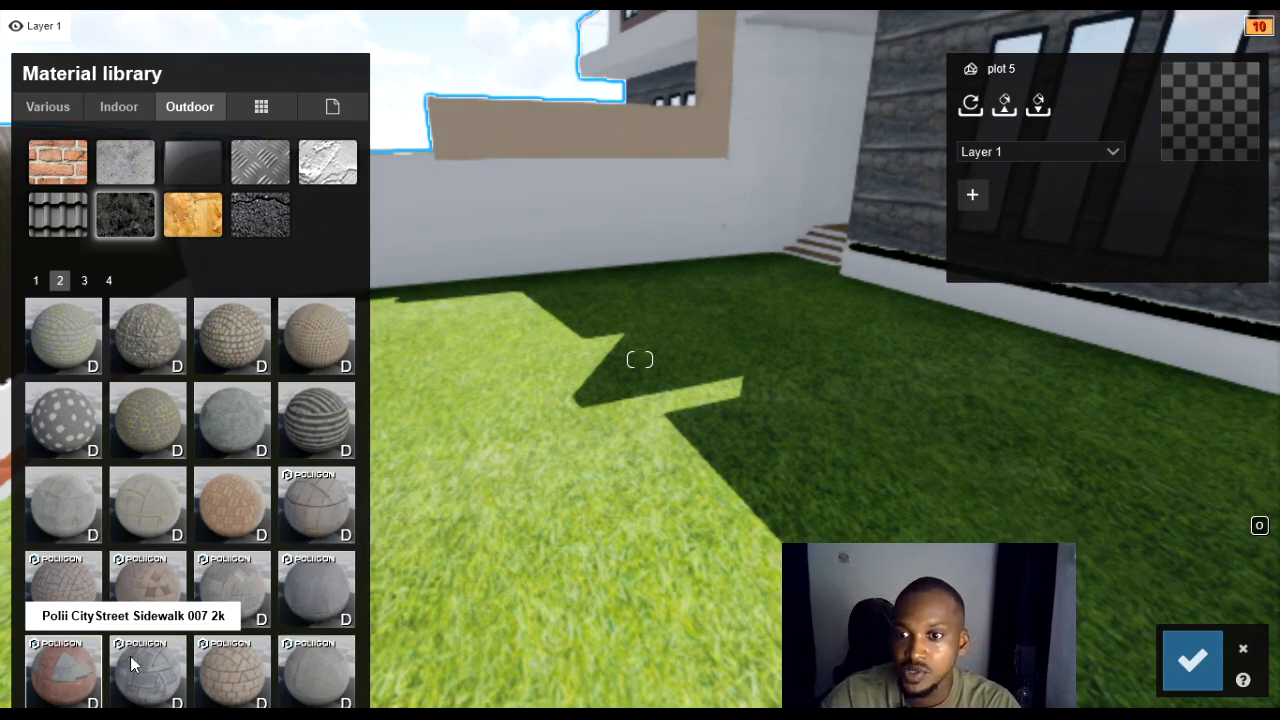
{"action": "left_click", "coordinate": [87, 281]}
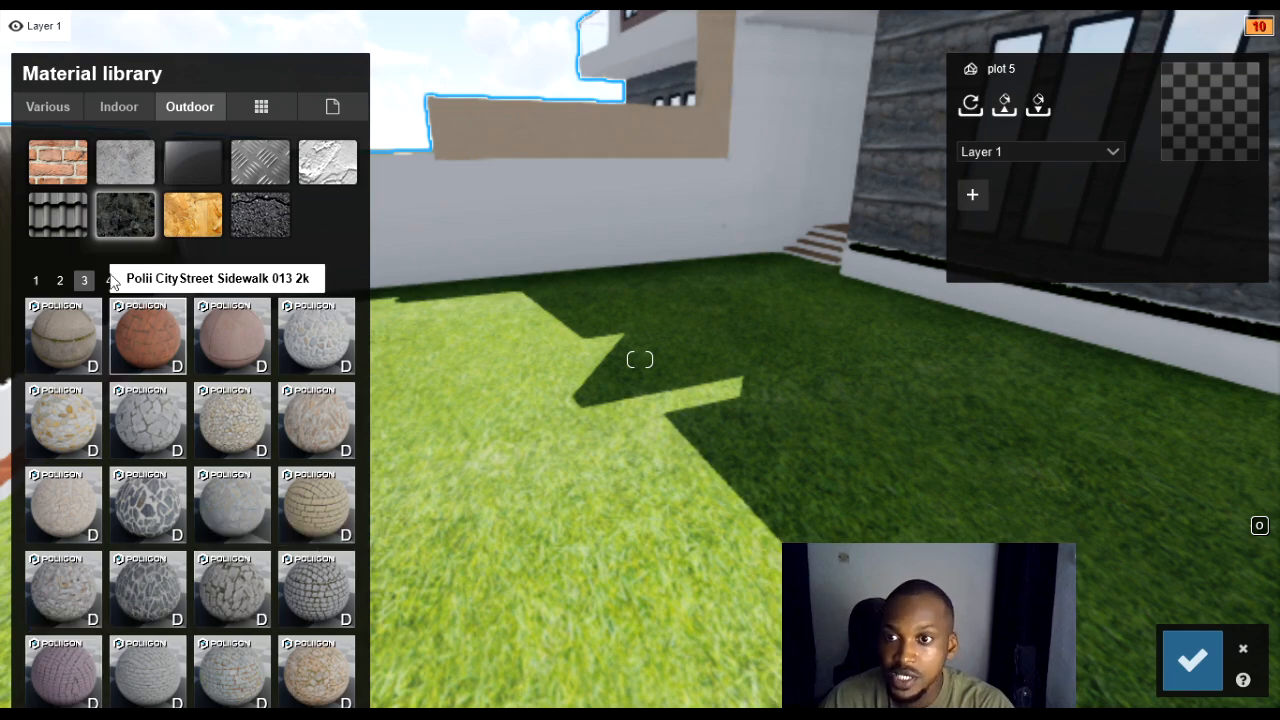
{"action": "left_click", "coordinate": [61, 281]}
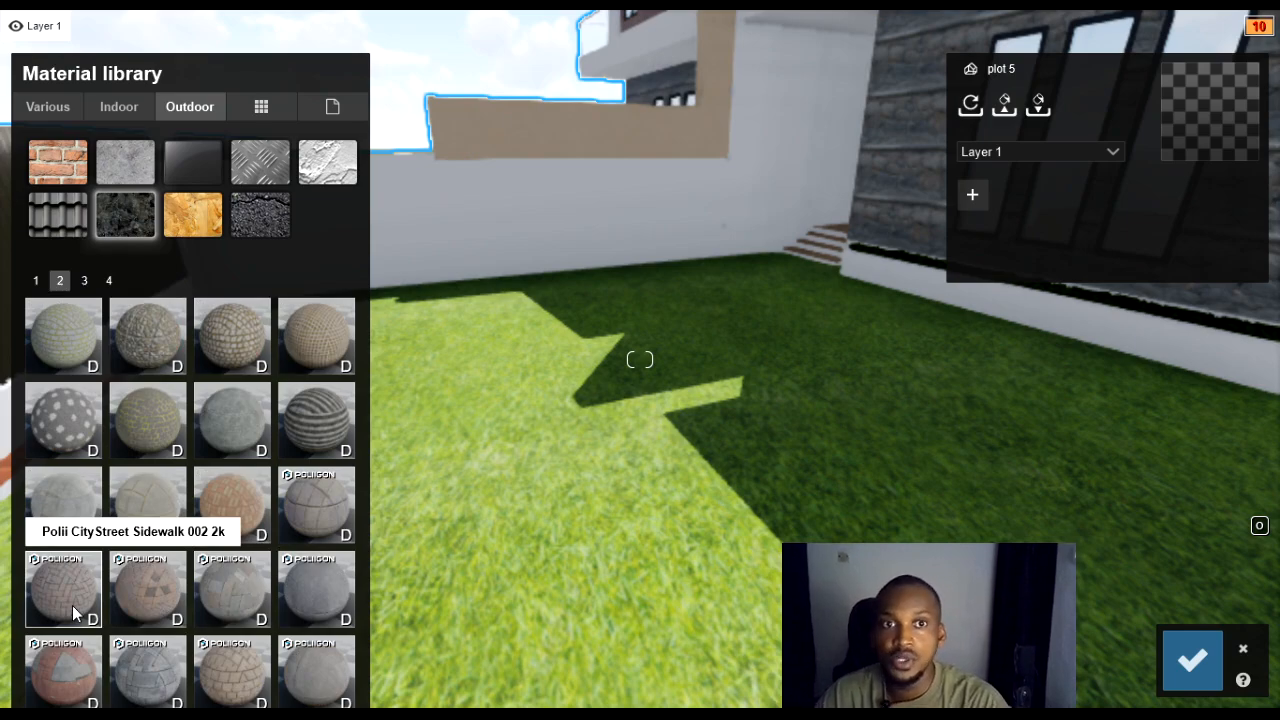
{"action": "left_click", "coordinate": [72, 605]}
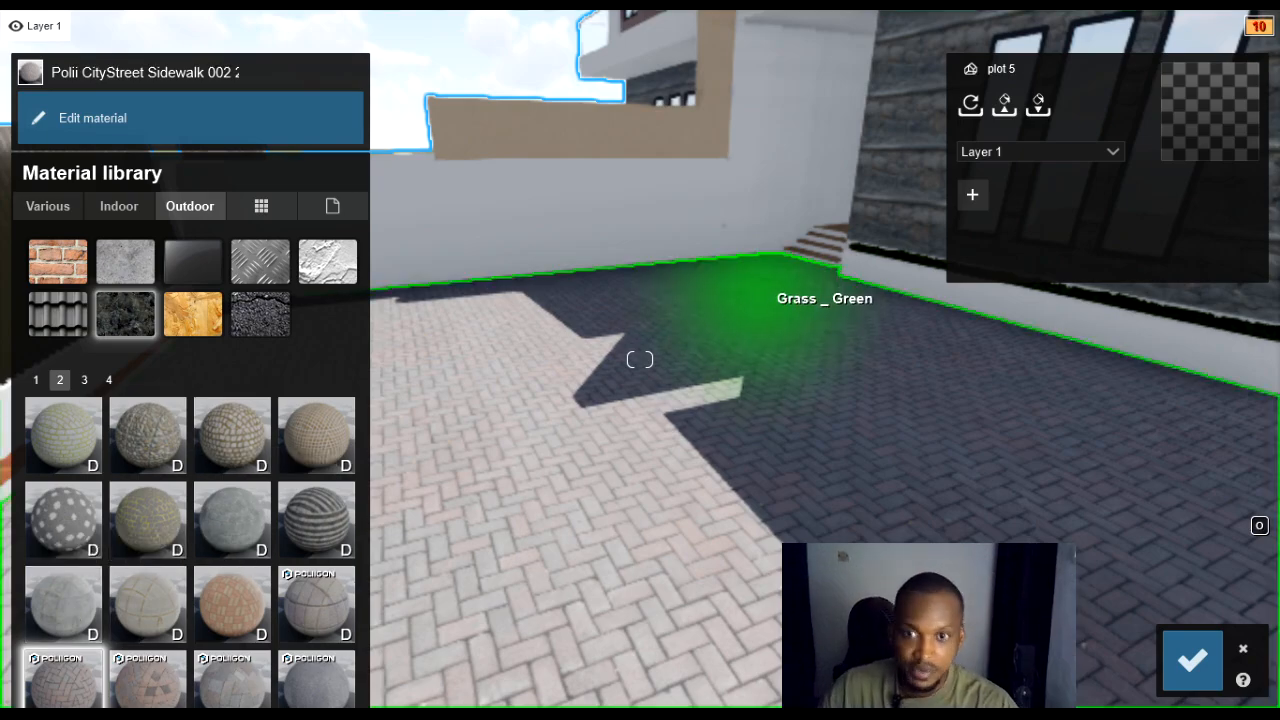
Step: Open the driveway paving's material settings and set its colorization to 0.4 to darken the blocks
{"action": "mouse_move", "coordinate": [757, 284]}
{"action": "right_mouse_down"}
{"action": "mouse_move", "coordinate": [725, 345]}
{"action": "mouse_move", "coordinate": [728, 408]}
{"action": "mouse_move", "coordinate": [757, 294]}
{"action": "mouse_move", "coordinate": [805, 235]}
{"action": "mouse_move", "coordinate": [905, 275]}
{"action": "mouse_move", "coordinate": [955, 255]}
{"action": "mouse_move", "coordinate": [945, 230]}
{"action": "mouse_move", "coordinate": [800, 255]}
{"action": "mouse_move", "coordinate": [752, 294]}
{"action": "right_mouse_up"}
{"action": "key", "text": "w"}
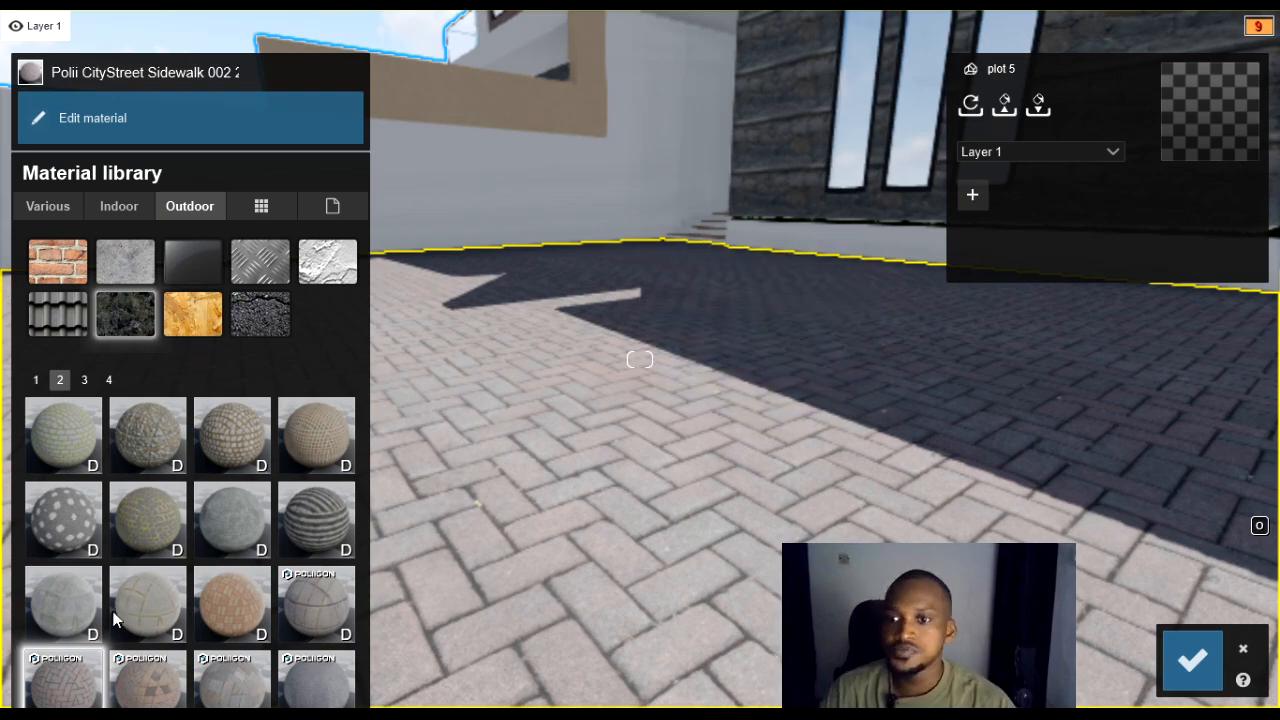
{"action": "left_click", "coordinate": [78, 692]}
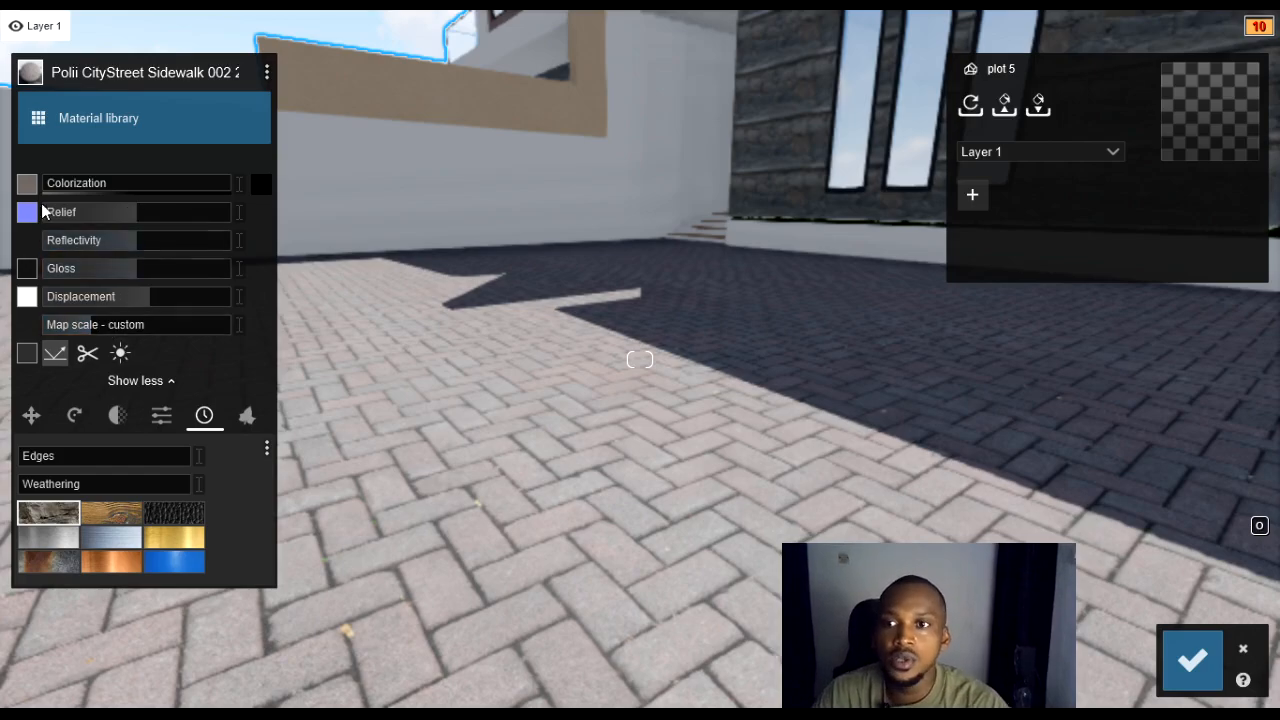
{"action": "right_click_drag", "start_coordinate": [423, 306], "coordinate": [543, 285]}
{"action": "key", "text": "s"}
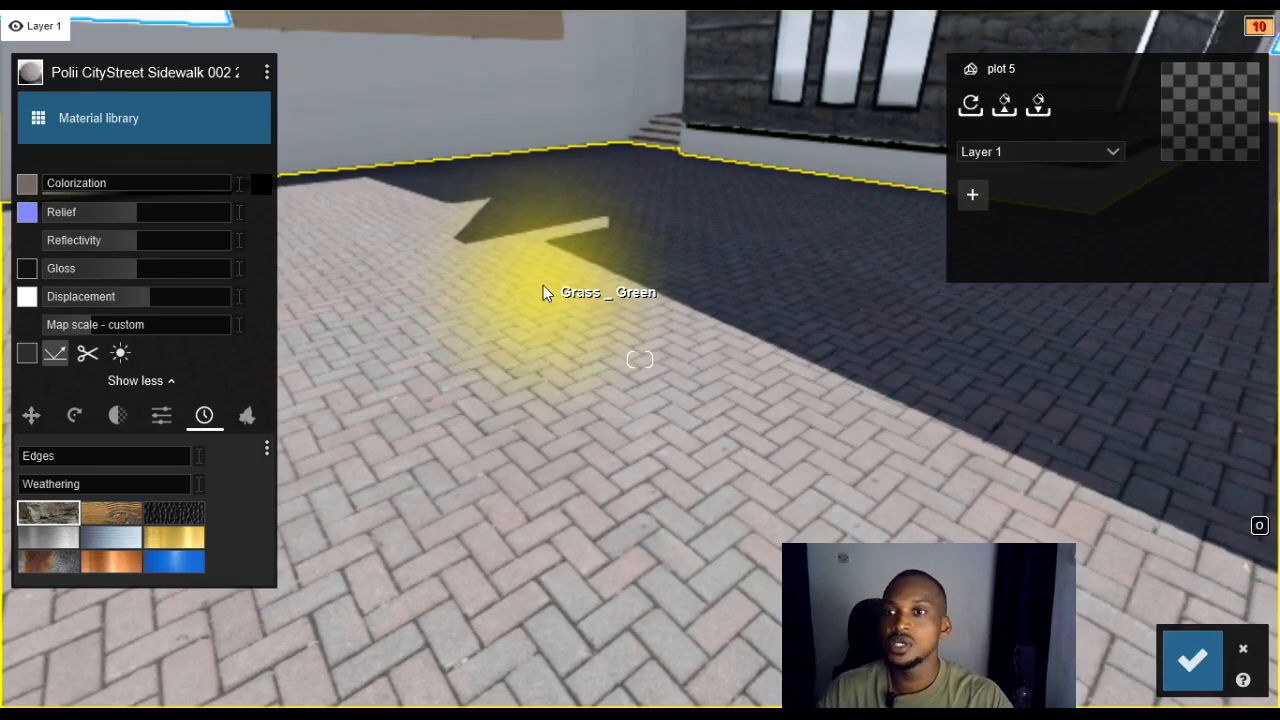
{"action": "mouse_move", "coordinate": [58, 183]}
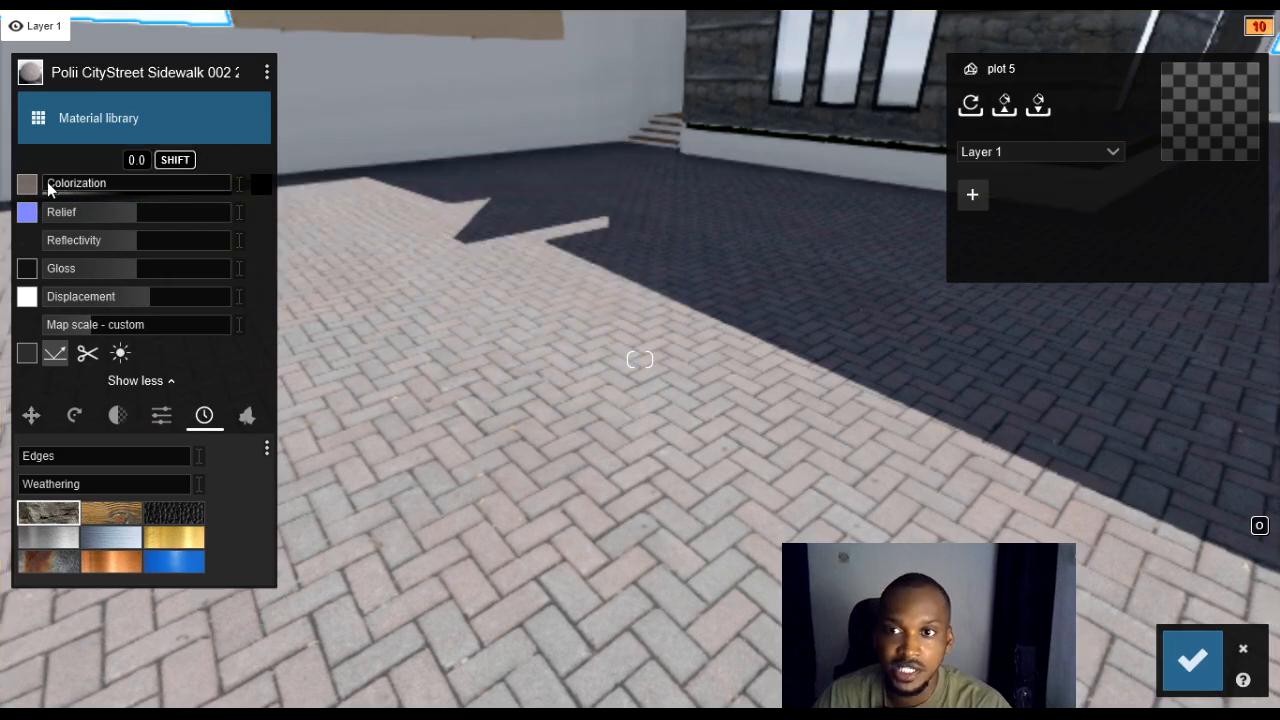
{"action": "left_click_drag", "start_coordinate": [79, 182], "coordinate": [110, 182]}
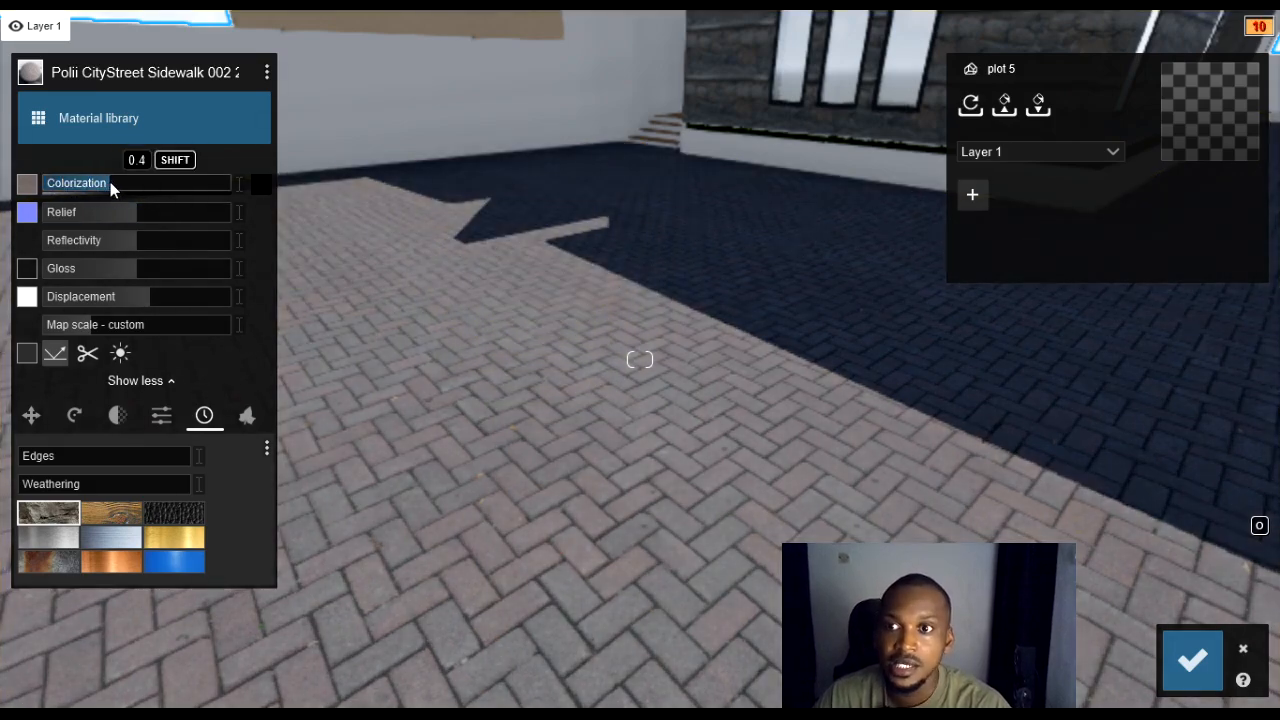
Step: Raise the driveway paving's relief to the maximum, increase its reflectivity slightly and set its gloss to 1.4
{"action": "key", "text": "s"}
{"action": "mouse_move", "coordinate": [762, 278]}
{"action": "right_mouse_down"}
{"action": "mouse_move", "coordinate": [750, 400]}
{"action": "mouse_move", "coordinate": [762, 295]}
{"action": "right_mouse_up"}
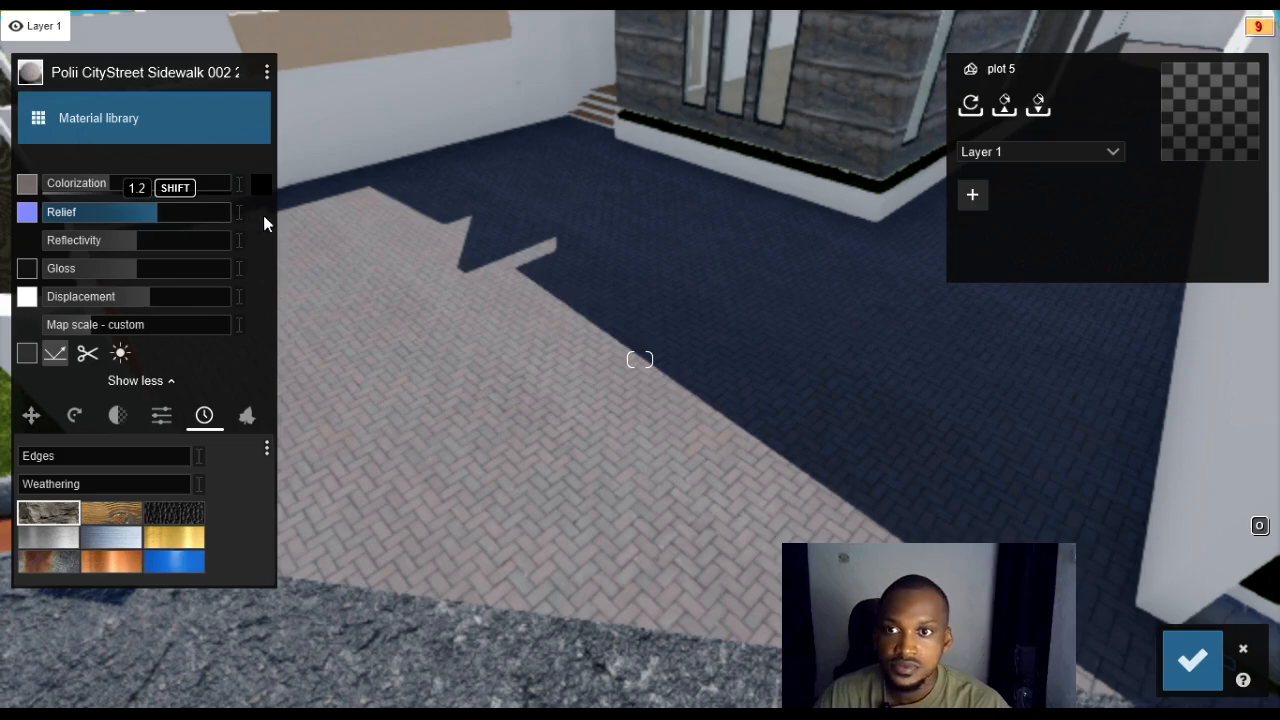
{"action": "left_click_drag", "start_coordinate": [264, 217], "coordinate": [238, 219]}
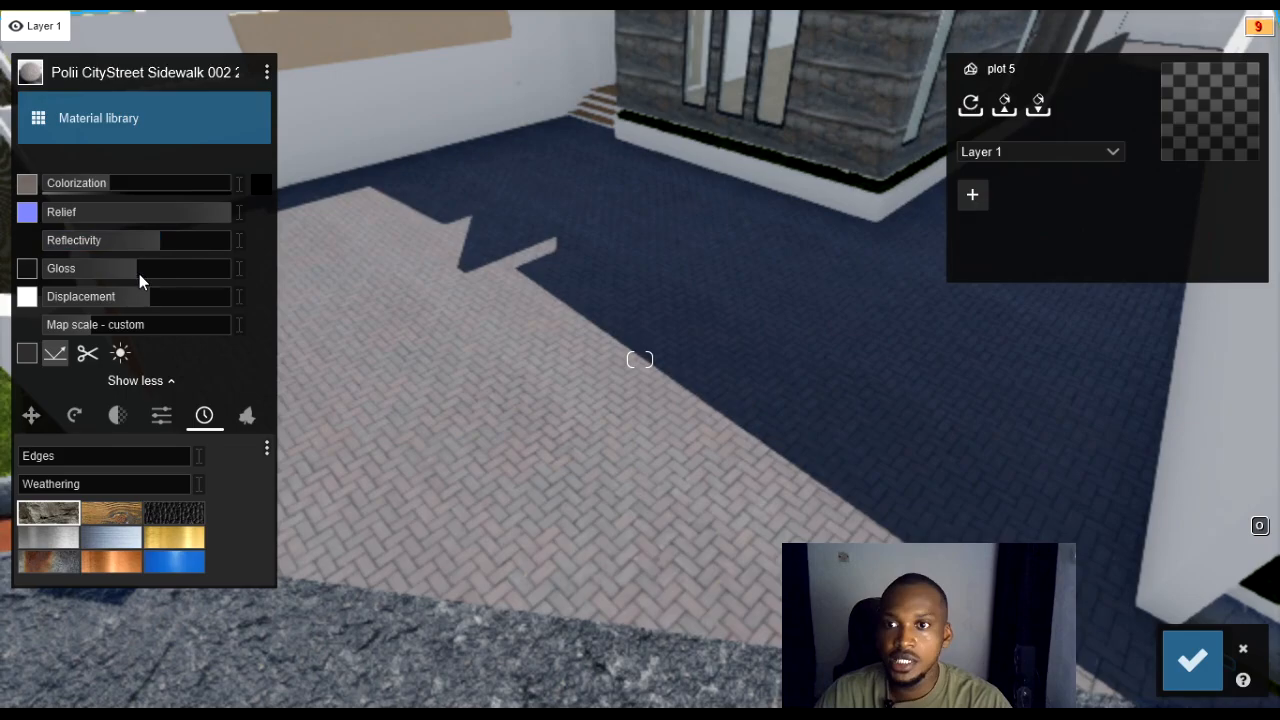
{"action": "left_click_drag", "start_coordinate": [148, 272], "coordinate": [175, 272]}
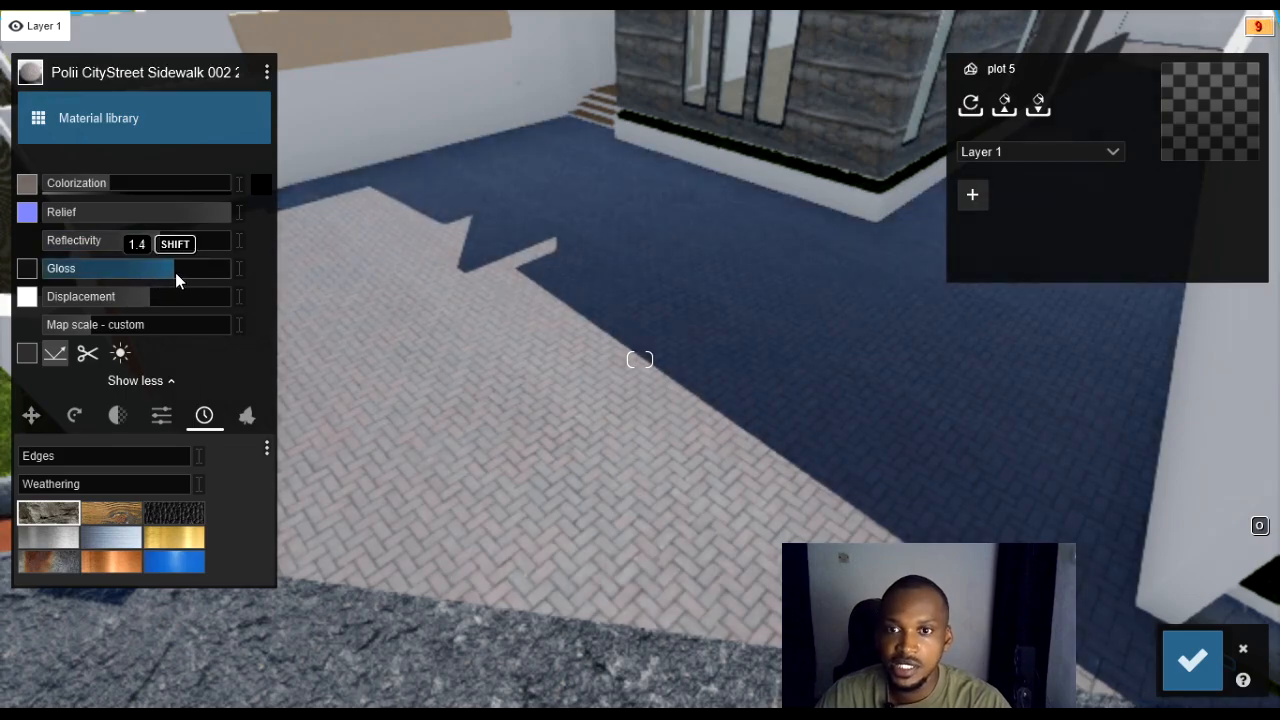
Step: Examine the paving's surface up close and along the passage beside the house
{"action": "key", "text": "w"}
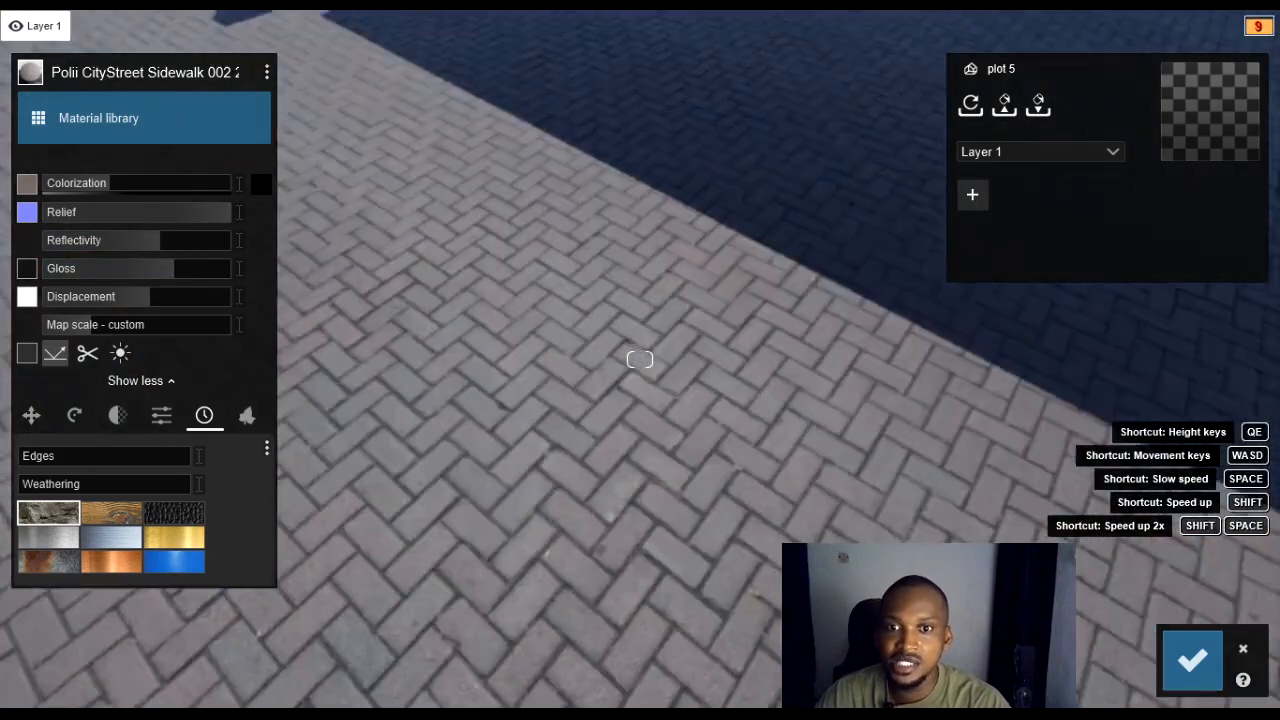
{"action": "key", "text": "s"}
{"action": "right_click_drag", "start_coordinate": [640, 360], "coordinate": [882, 274]}
{"action": "key", "text": "w"}
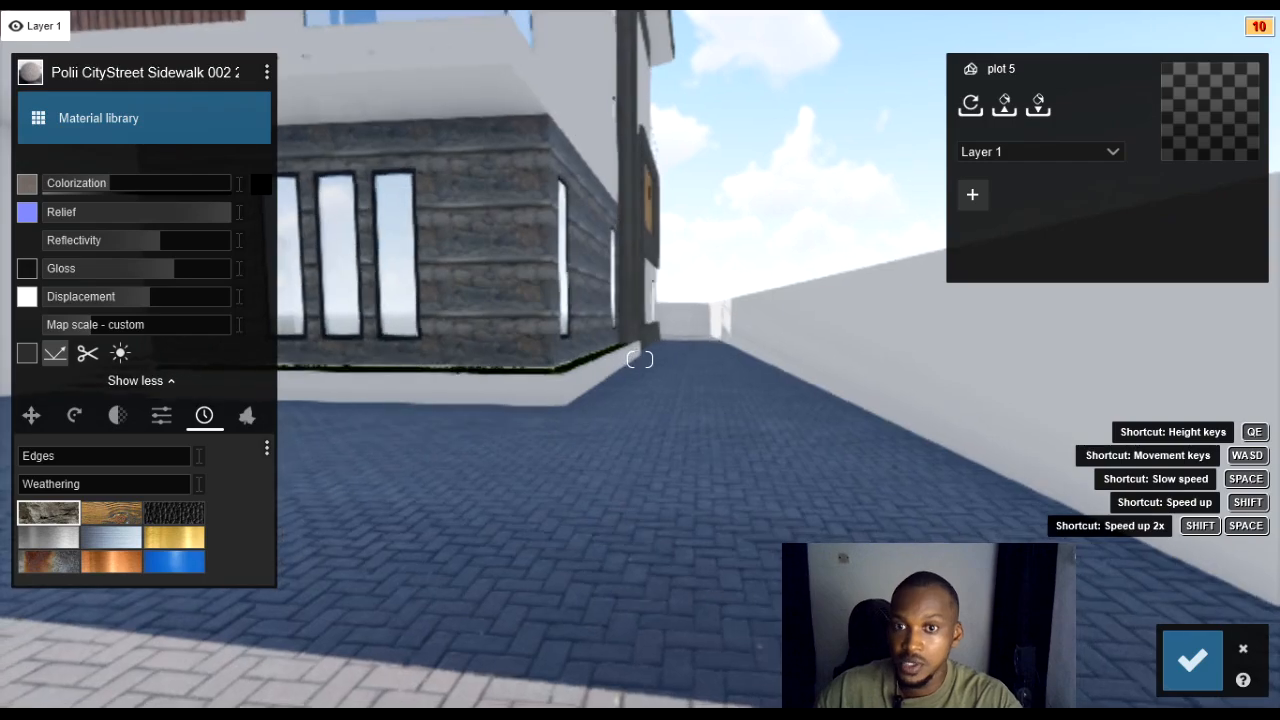
{"action": "right_click_drag", "start_coordinate": [640, 360], "coordinate": [634, 322]}
{"action": "key", "text": "w"}
{"action": "right_click_drag", "start_coordinate": [653, 436], "coordinate": [651, 398]}
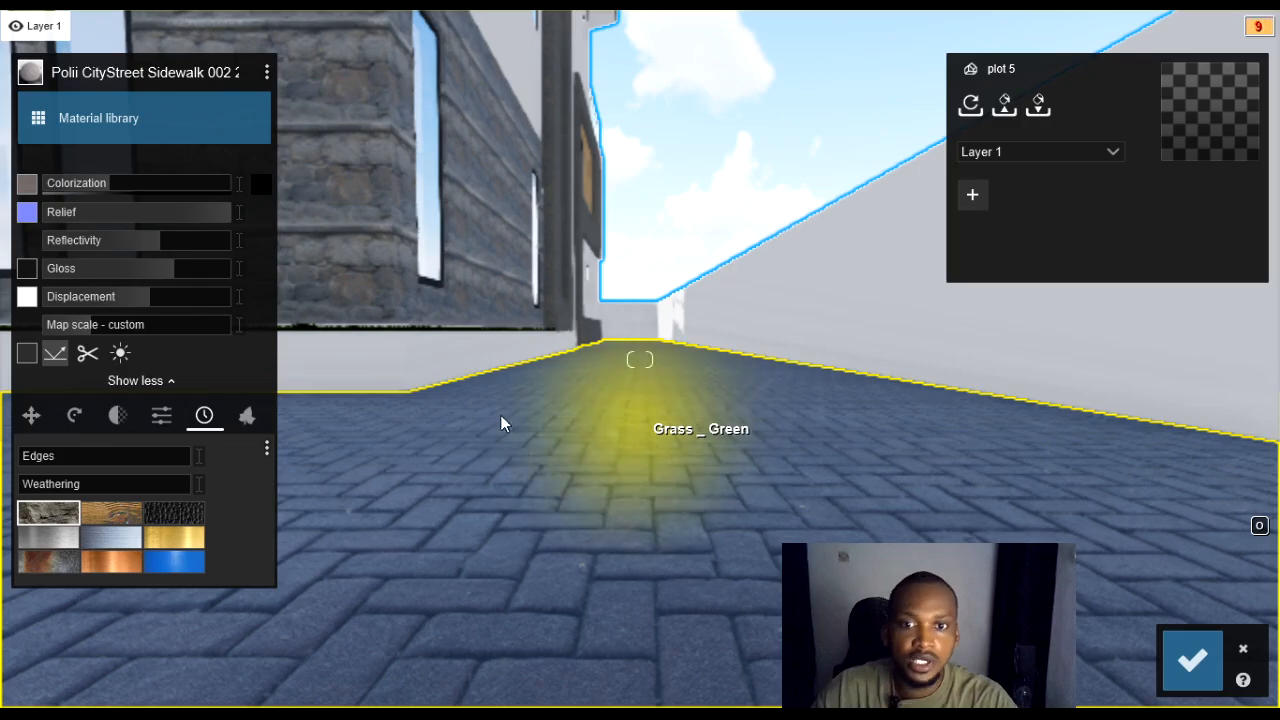
{"action": "right_click_drag", "start_coordinate": [475, 395], "coordinate": [466, 482]}
Step: Set the driveway paving's map scale to 5.0 to enlarge the blocks, and close its material settings
{"action": "key", "text": "s"}
{"action": "key", "text": "w"}
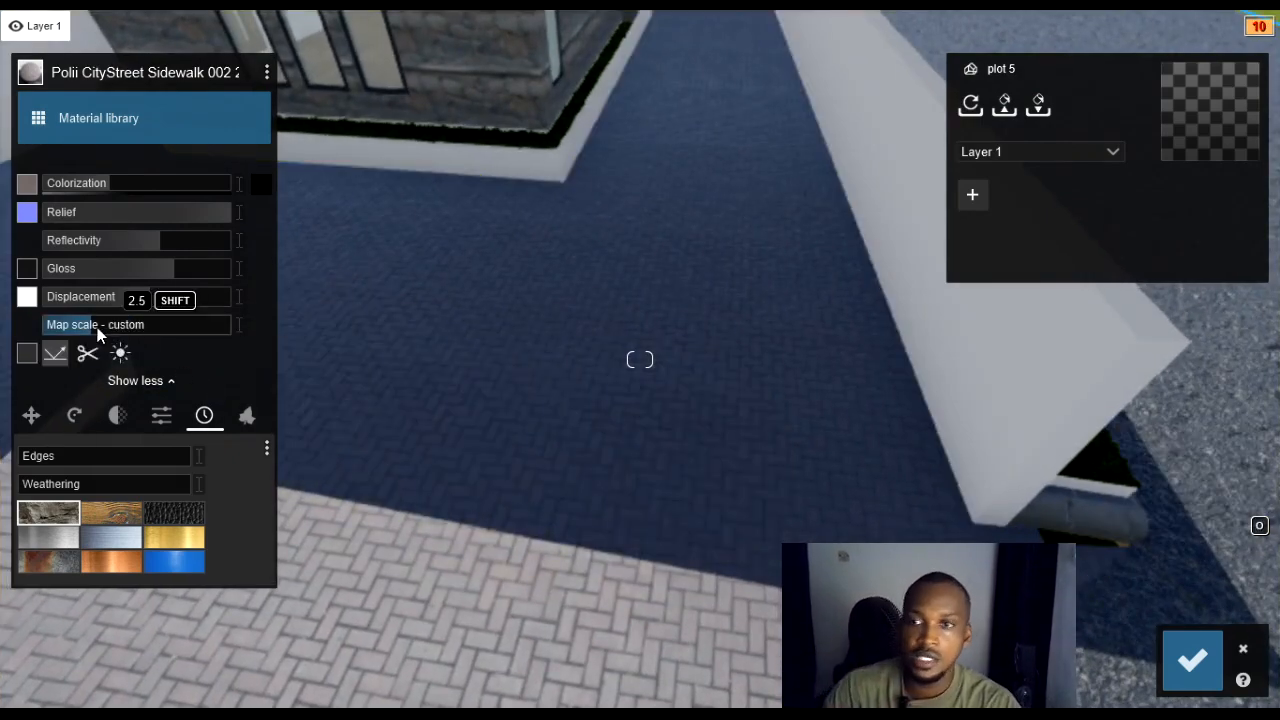
{"action": "left_click_drag", "start_coordinate": [91, 328], "coordinate": [88, 327]}
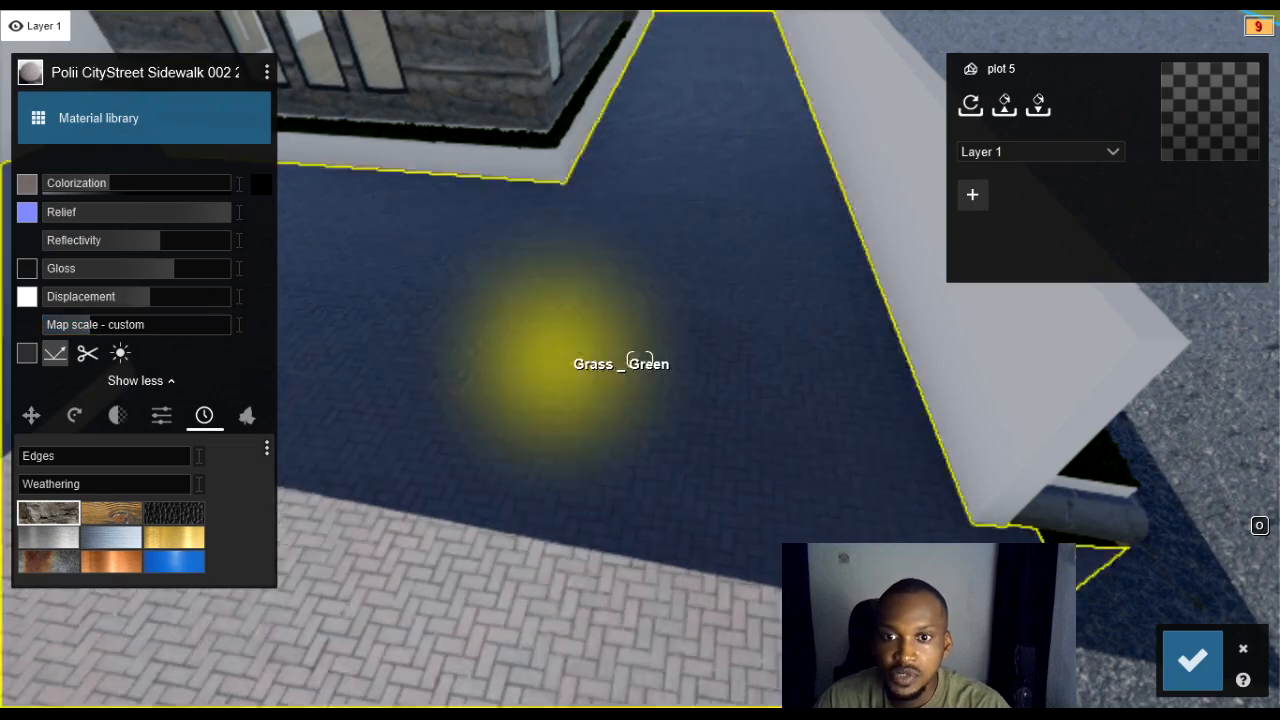
{"action": "mouse_move", "coordinate": [548, 350]}
{"action": "right_mouse_down"}
{"action": "mouse_move", "coordinate": [420, 380]}
{"action": "mouse_move", "coordinate": [556, 357]}
{"action": "right_mouse_up"}
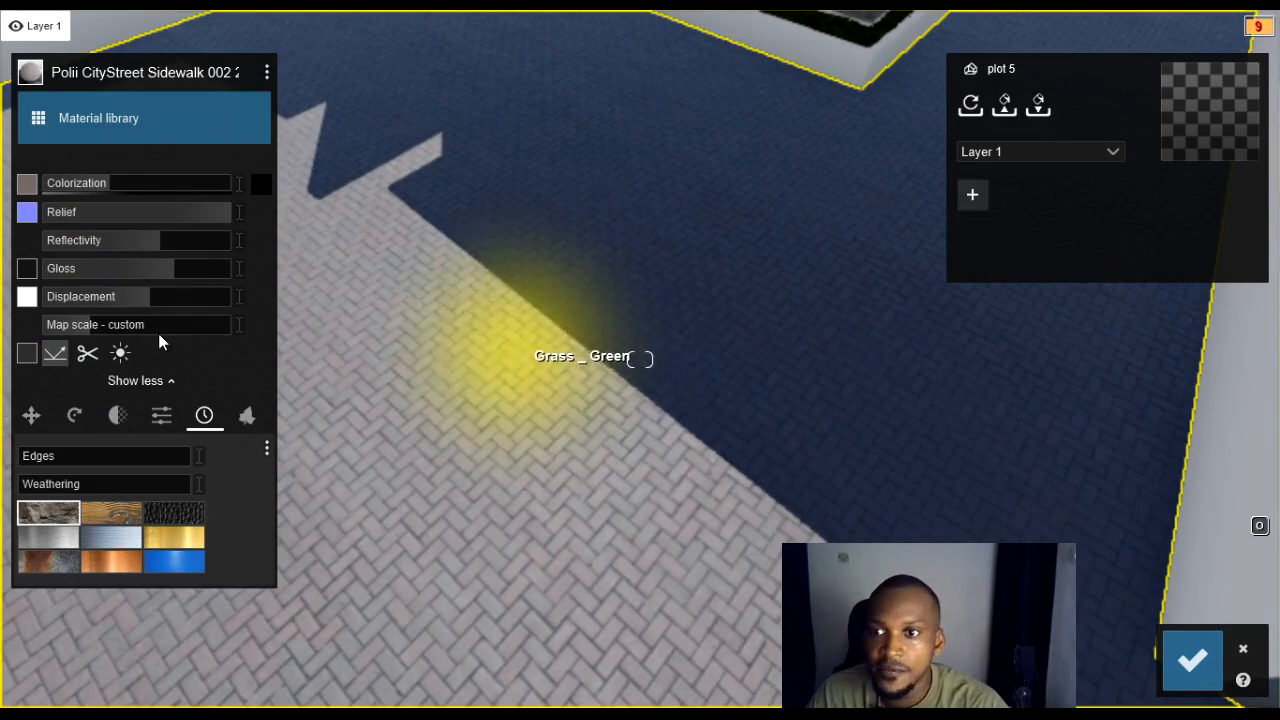
{"action": "mouse_move", "coordinate": [93, 325]}
{"action": "left_click_drag", "start_coordinate": [93, 326], "coordinate": [98, 327]}
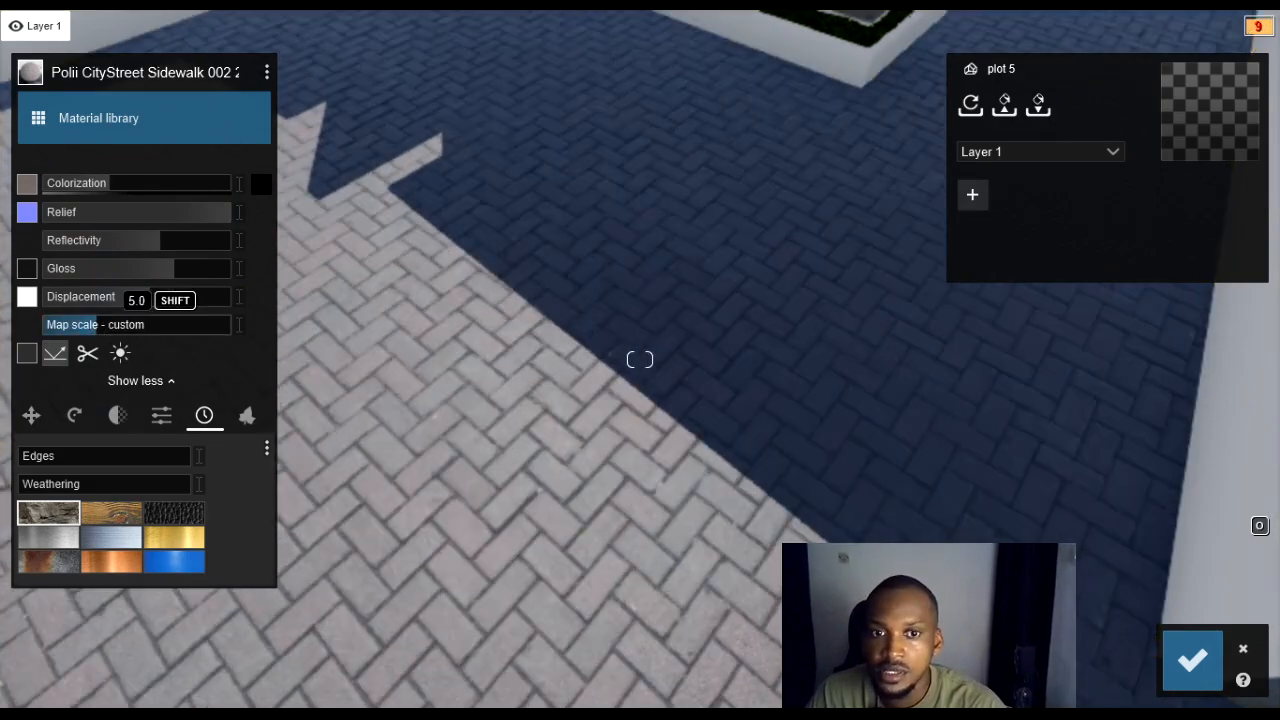
{"action": "right_click_drag", "start_coordinate": [640, 360], "coordinate": [769, 358]}
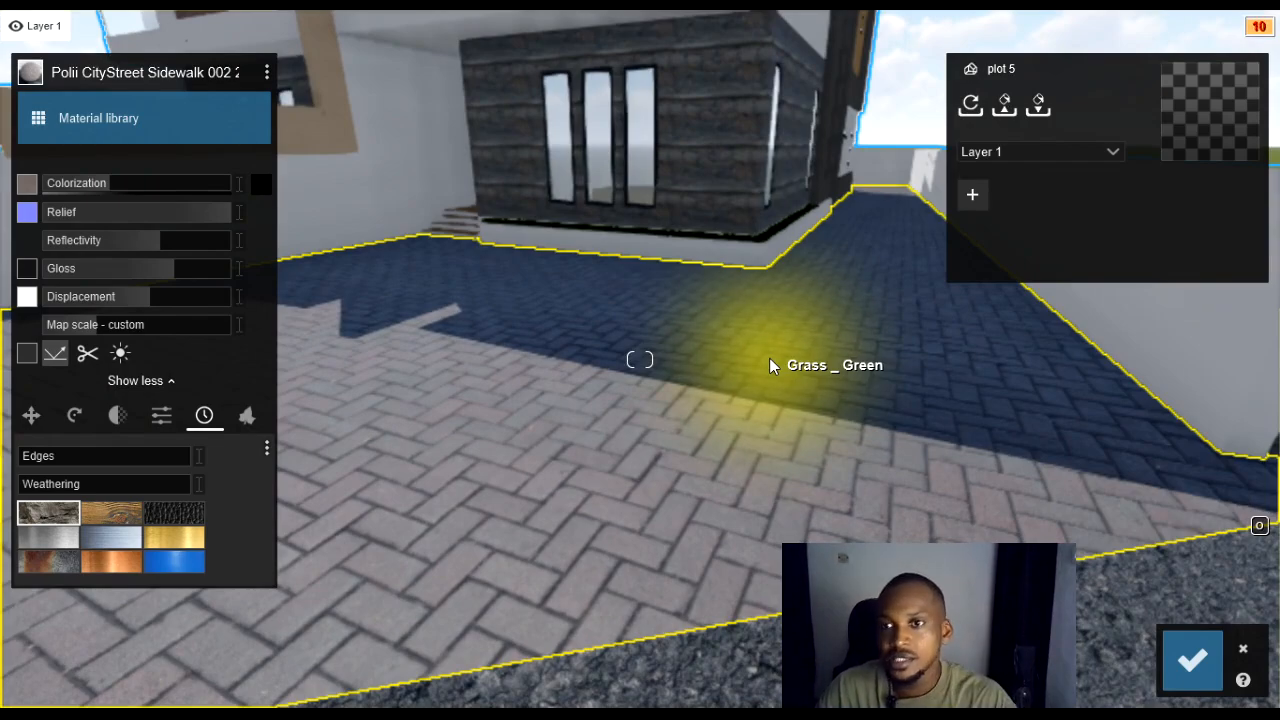
{"action": "mouse_move", "coordinate": [821, 396]}
{"action": "right_mouse_down"}
{"action": "mouse_move", "coordinate": [765, 378]}
{"action": "mouse_move", "coordinate": [812, 386]}
{"action": "right_mouse_up"}
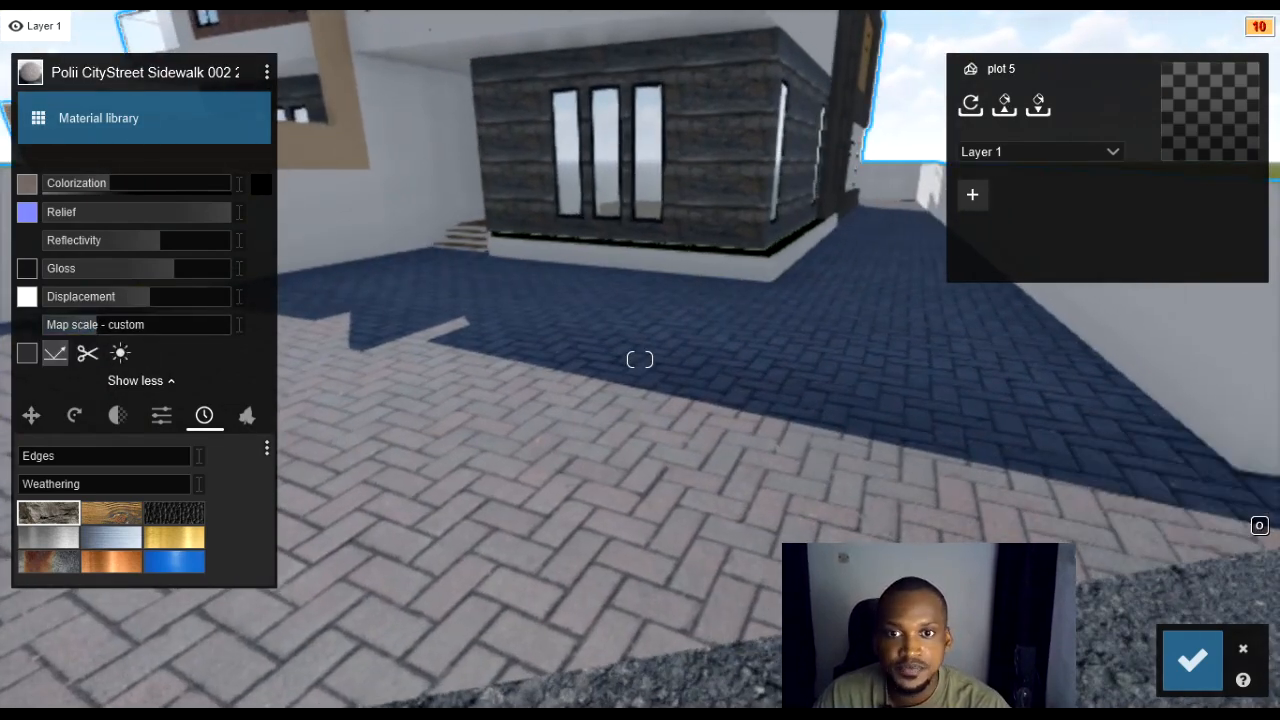
{"action": "key", "text": "w"}
{"action": "right_click_drag", "start_coordinate": [560, 390], "coordinate": [407, 350]}
{"action": "key", "text": "s"}
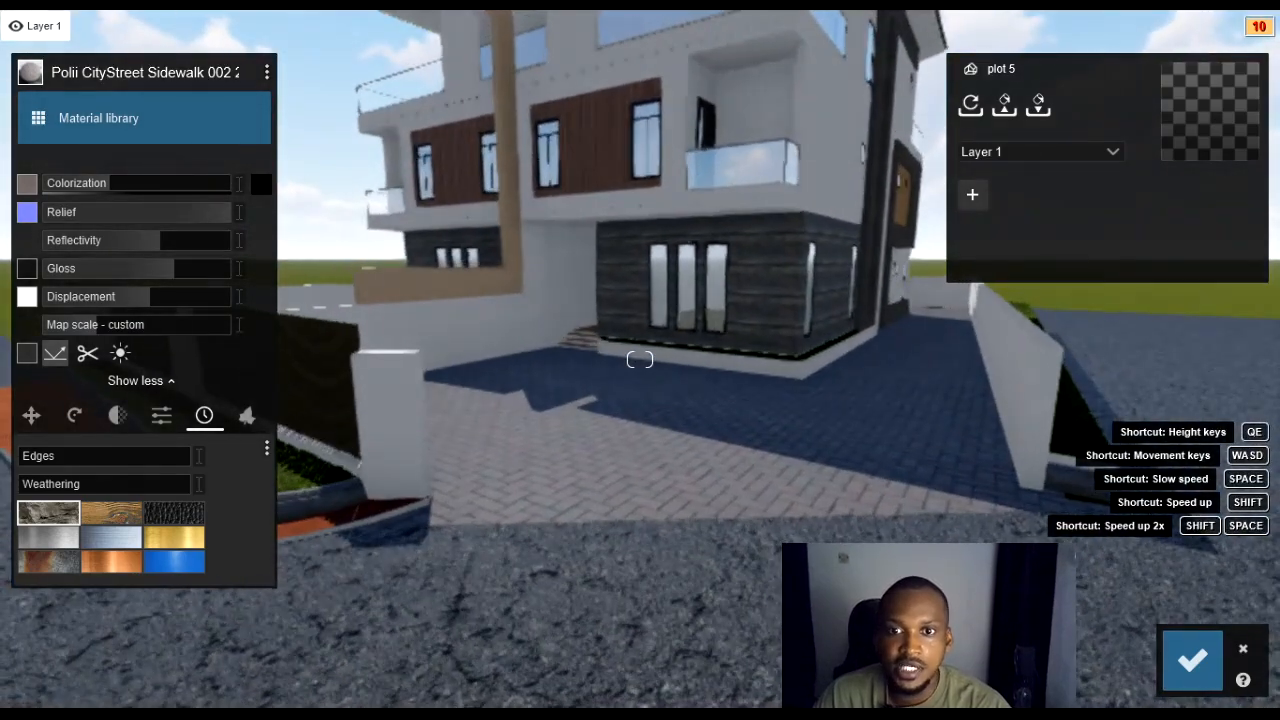
{"action": "left_click", "coordinate": [1241, 652]}
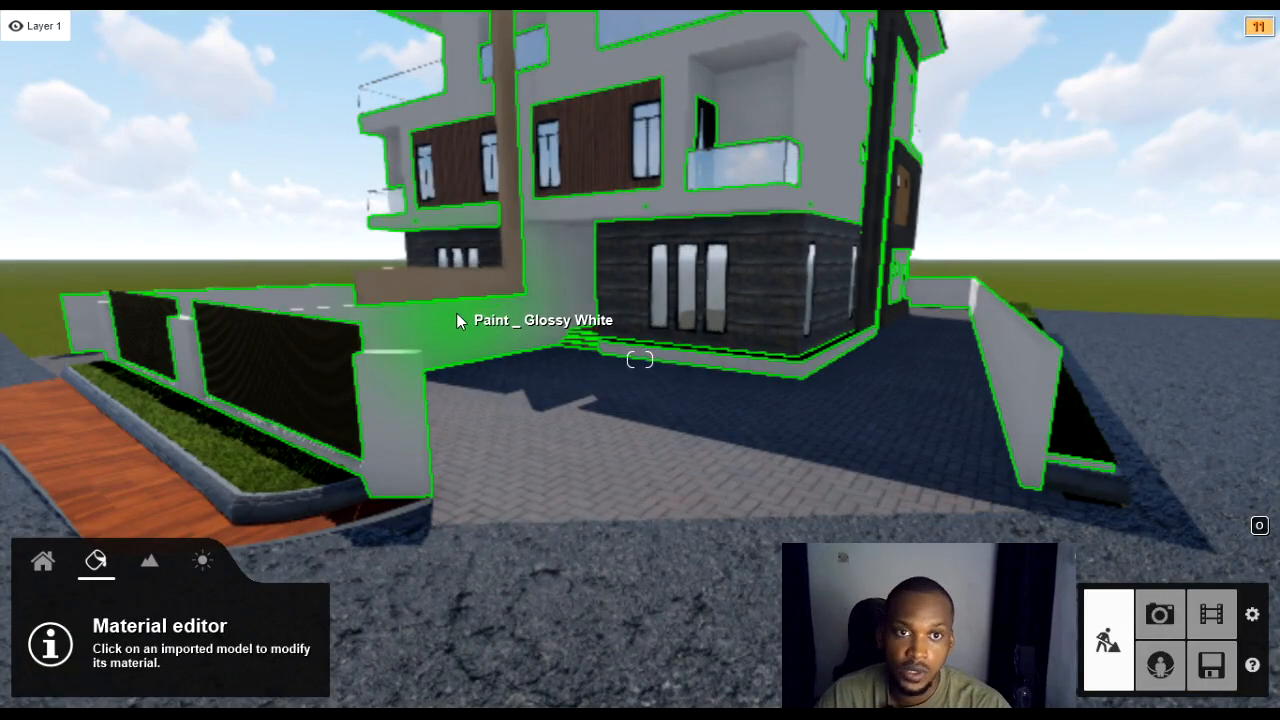
Step: Examine the whole house exterior from a distance and from above the driveway corner
{"action": "right_click_drag", "start_coordinate": [517, 340], "coordinate": [516, 329]}
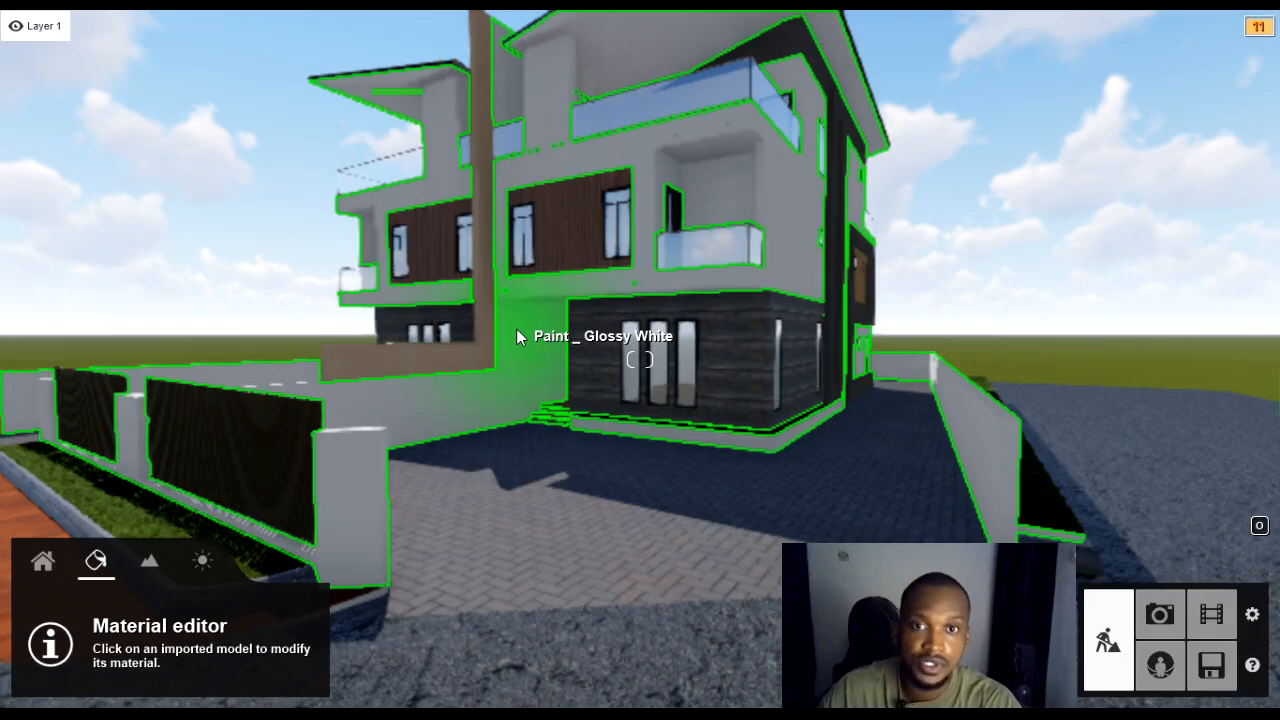
{"action": "mouse_move", "coordinate": [642, 230]}
{"action": "right_mouse_down"}
{"action": "mouse_move", "coordinate": [740, 200]}
{"action": "mouse_move", "coordinate": [812, 198]}
{"action": "mouse_move", "coordinate": [710, 218]}
{"action": "mouse_move", "coordinate": [672, 256]}
{"action": "mouse_move", "coordinate": [645, 229]}
{"action": "right_mouse_up"}
{"action": "key", "text": "w"}
{"action": "key", "text": "s"}
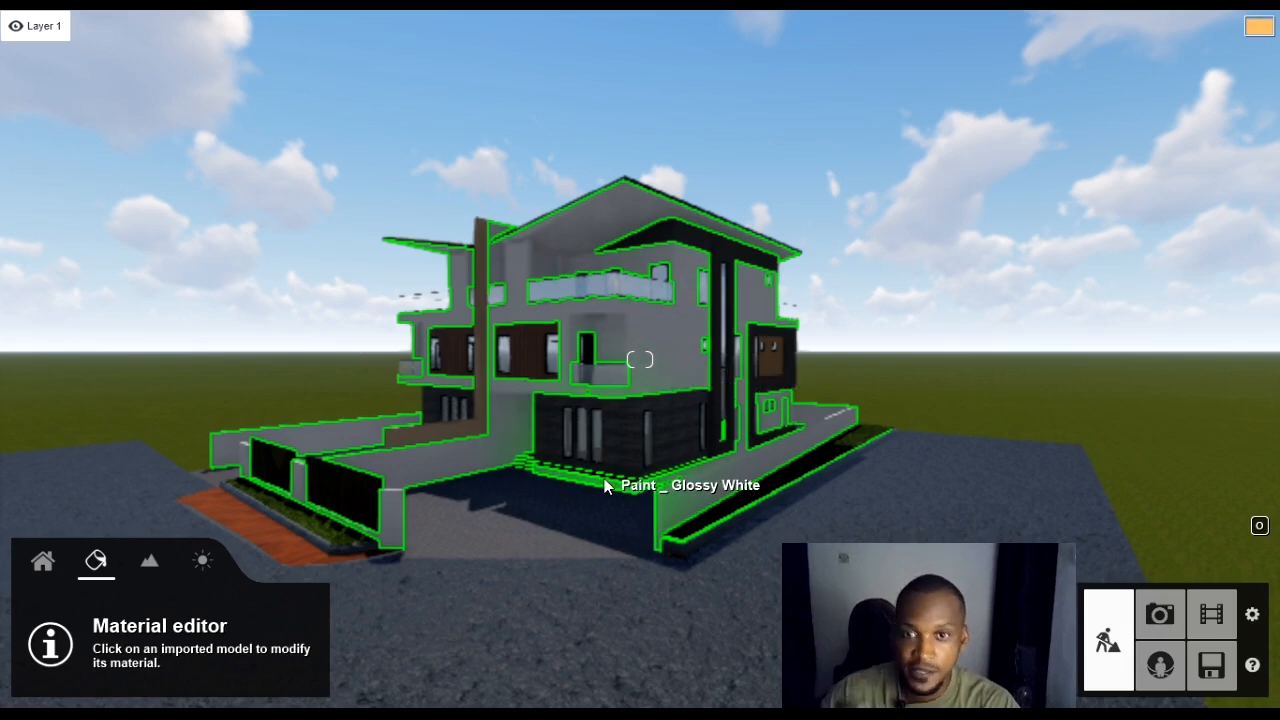
{"action": "right_click_drag", "start_coordinate": [598, 480], "coordinate": [640, 450]}
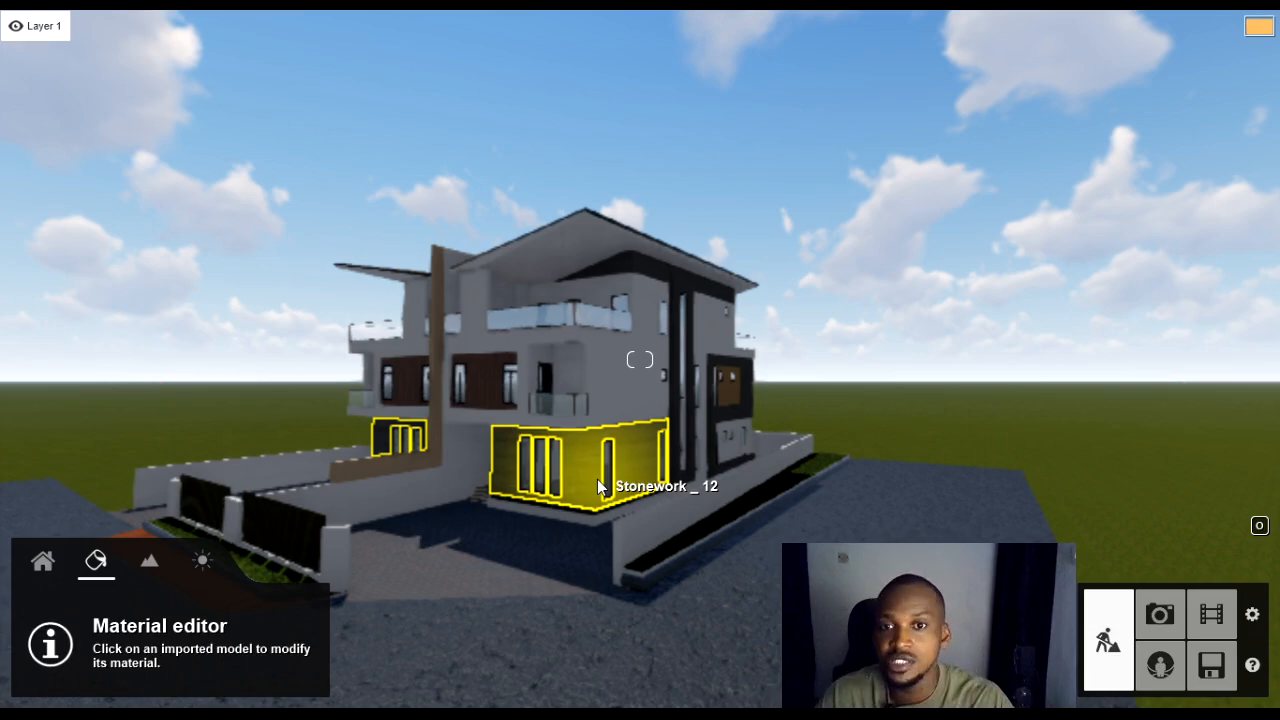
{"action": "right_click_drag", "start_coordinate": [600, 482], "coordinate": [610, 458]}
{"action": "key", "text": "w"}
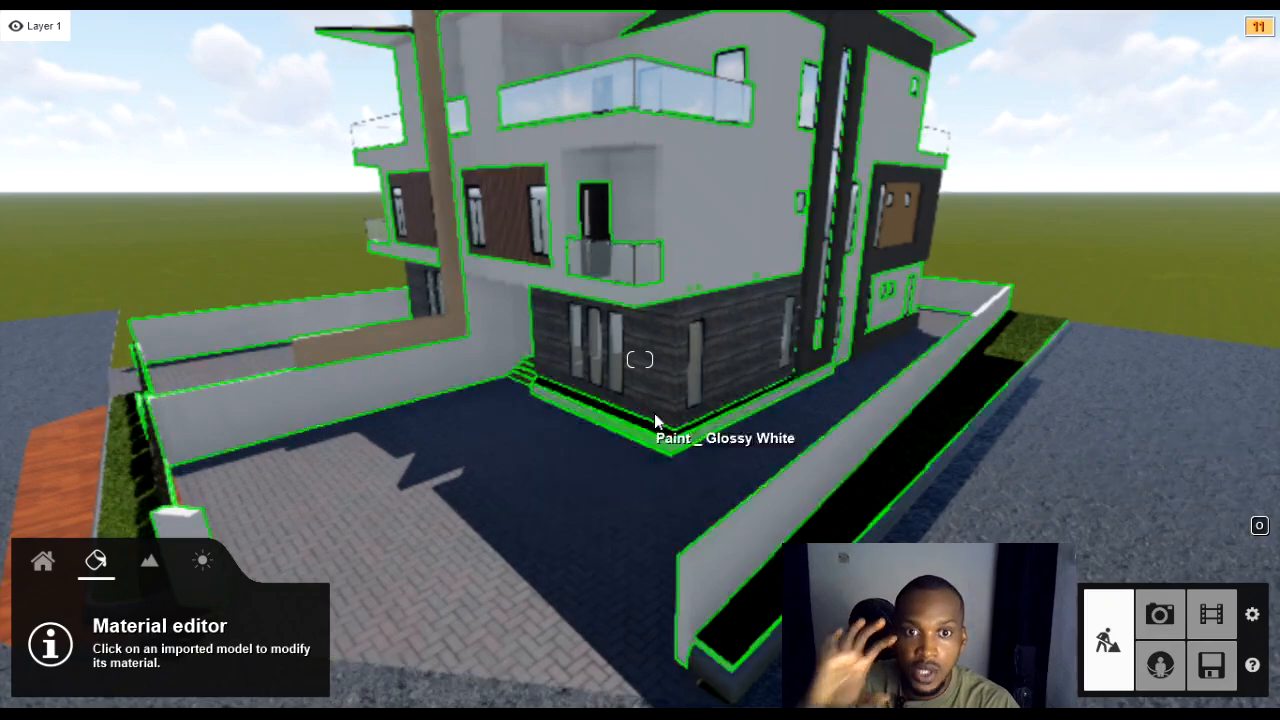
Step: Apply the outdoor plaster material Exterior Walls Alt 027 017 102 to the house's glossy white walls and open its settings
{"action": "left_click", "coordinate": [677, 237]}
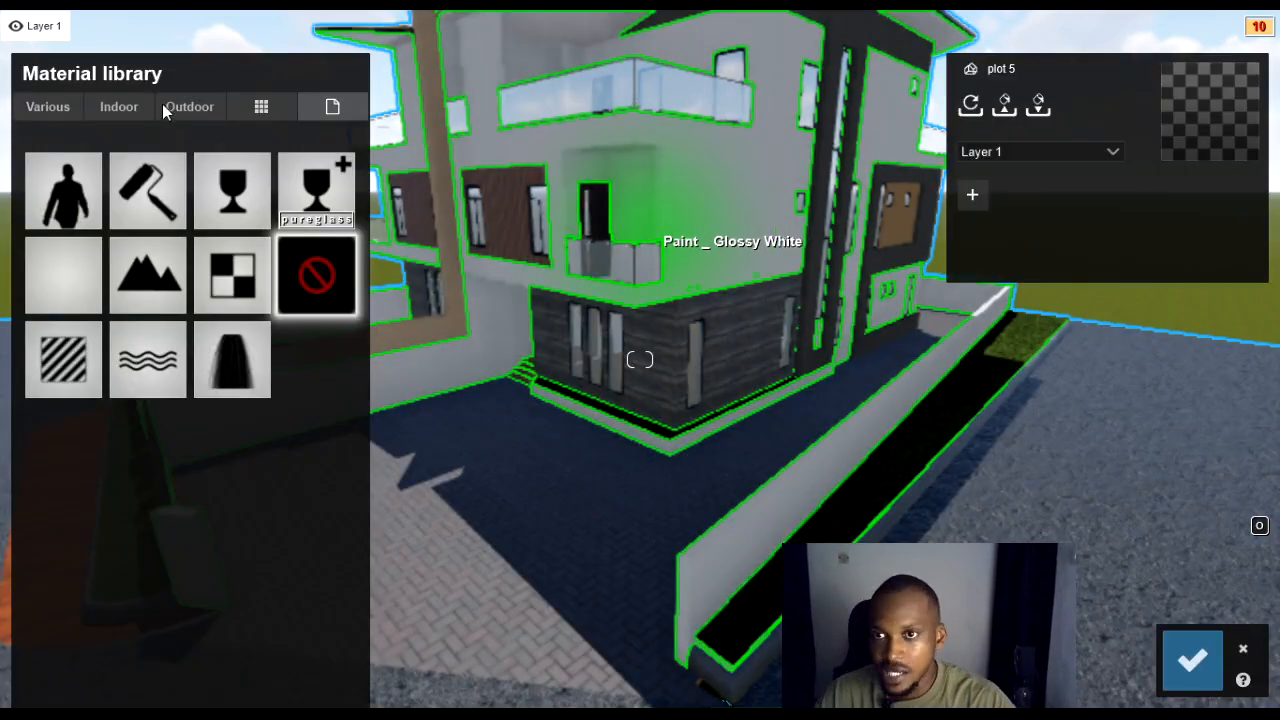
{"action": "left_click", "coordinate": [165, 110]}
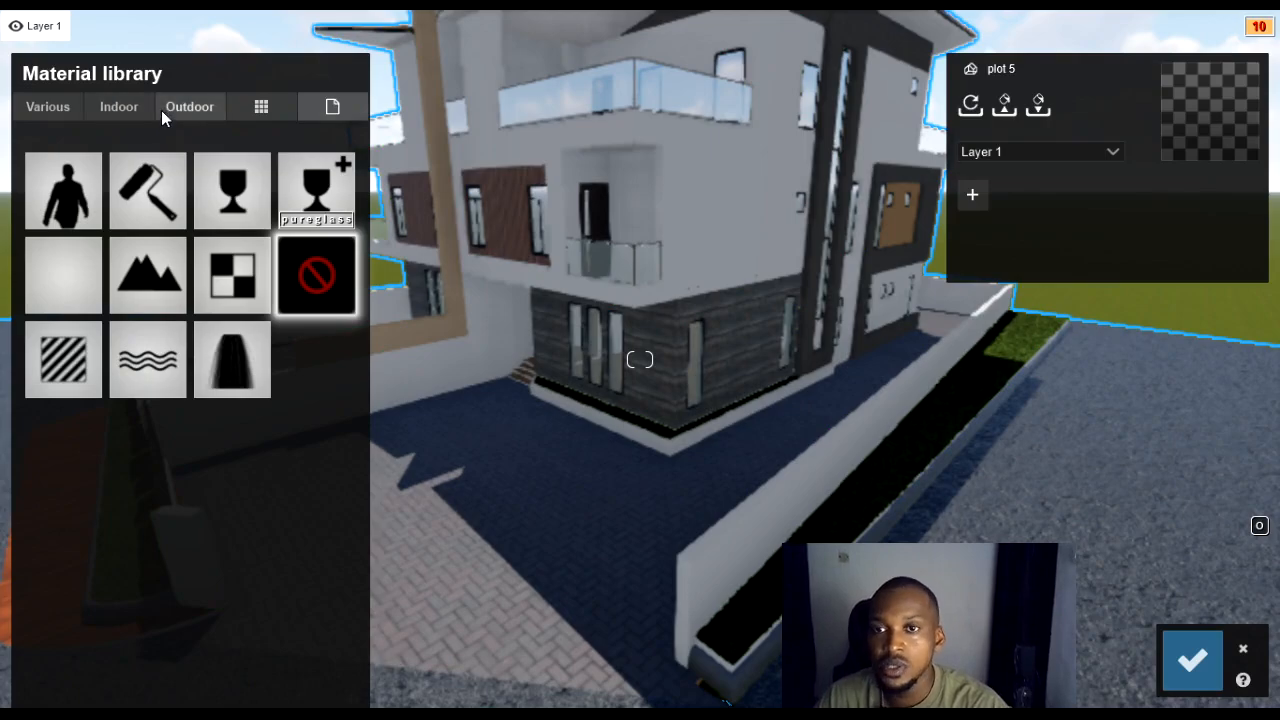
{"action": "left_click", "coordinate": [340, 168]}
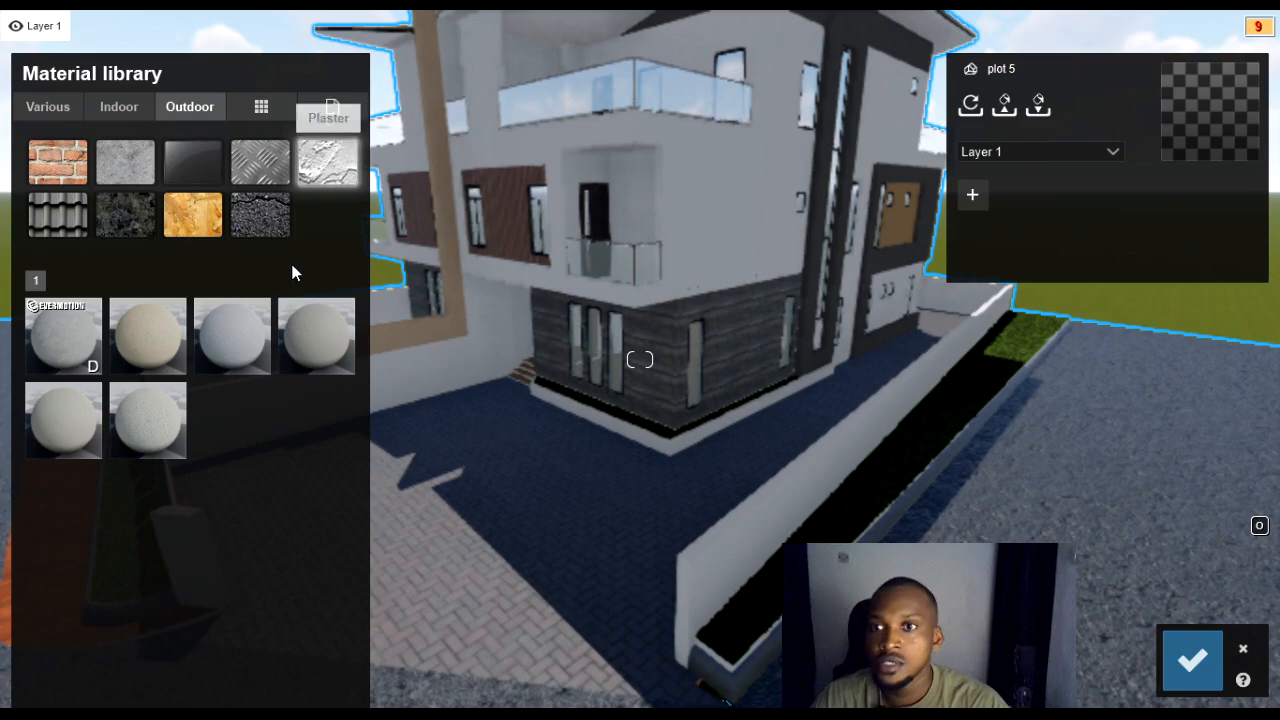
{"action": "left_click", "coordinate": [239, 361]}
{"action": "right_click_drag", "start_coordinate": [548, 460], "coordinate": [575, 382]}
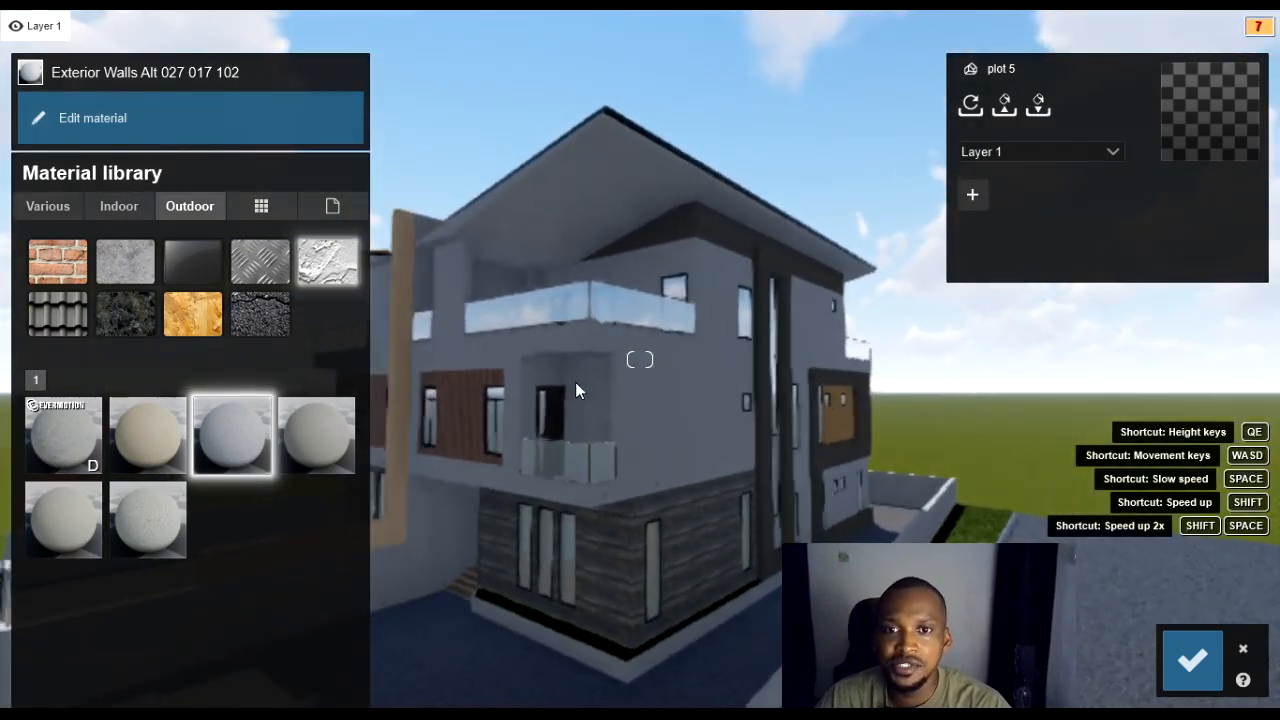
{"action": "left_click", "coordinate": [619, 502]}
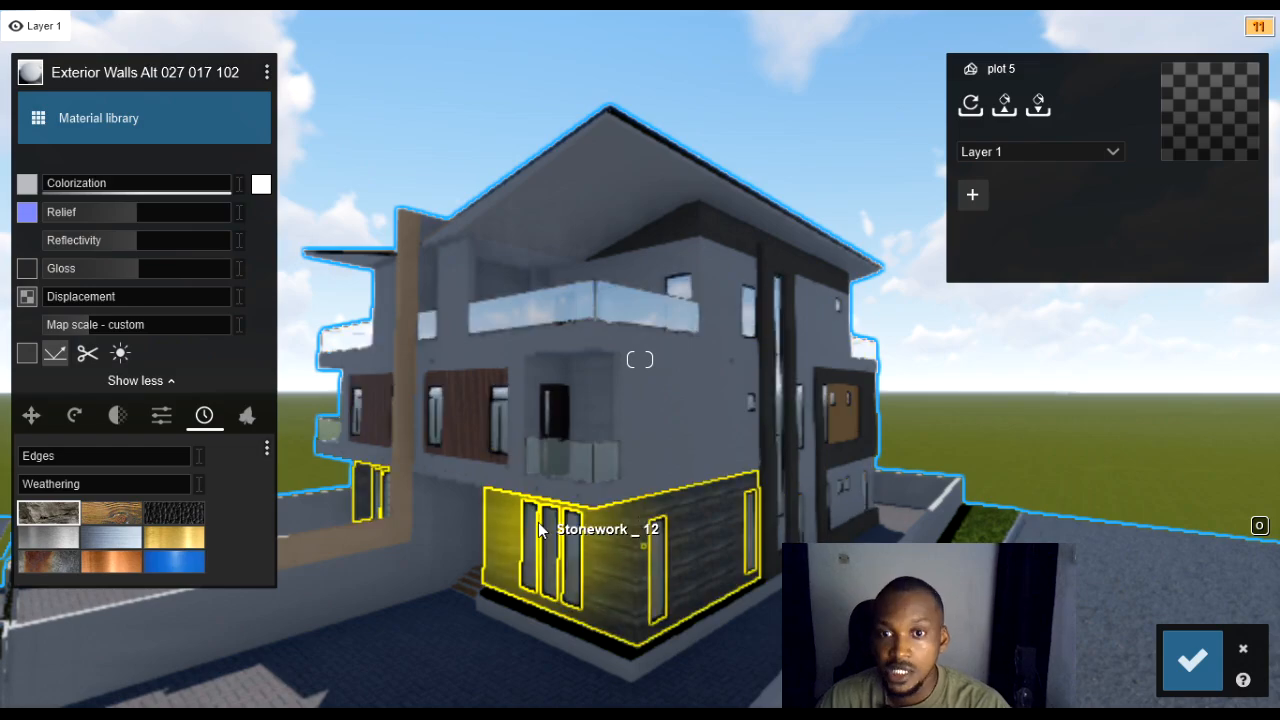
Step: Raise the wall plaster's white colorization to about 0.9 and lower its reflectivity to 0.1
{"action": "left_click_drag", "start_coordinate": [150, 186], "coordinate": [241, 188]}
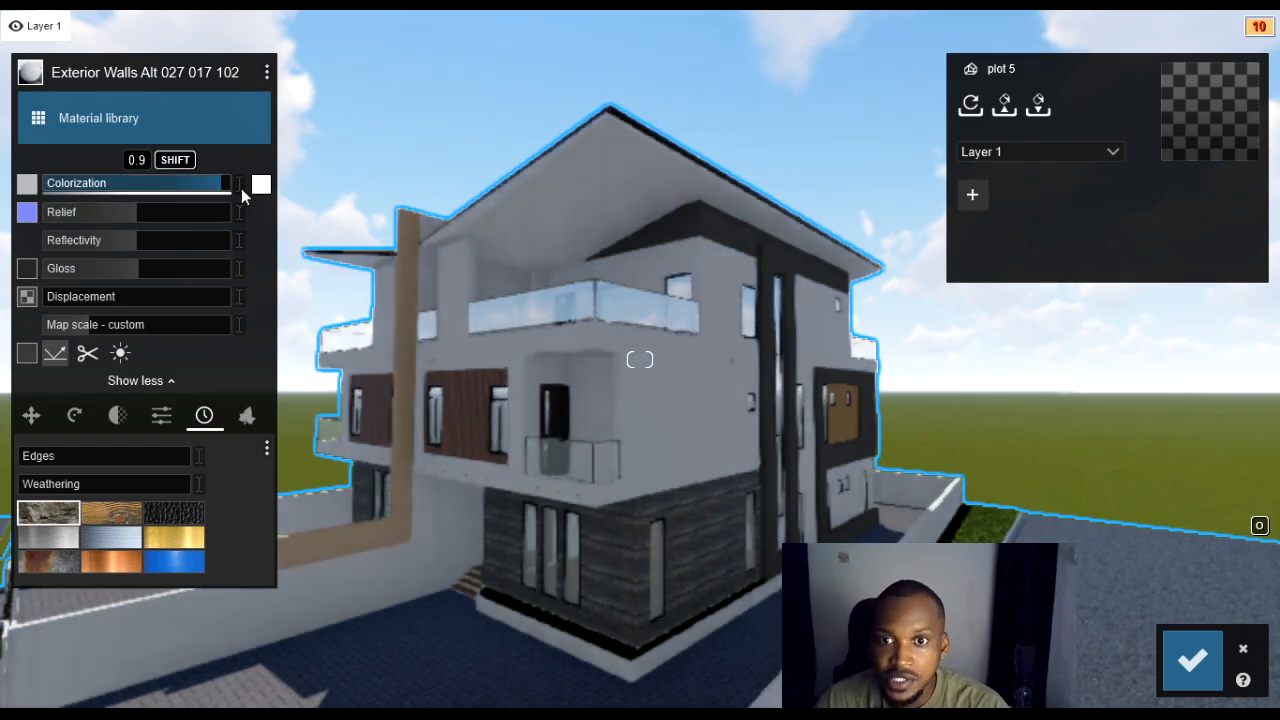
{"action": "right_click_drag", "start_coordinate": [789, 386], "coordinate": [772, 415]}
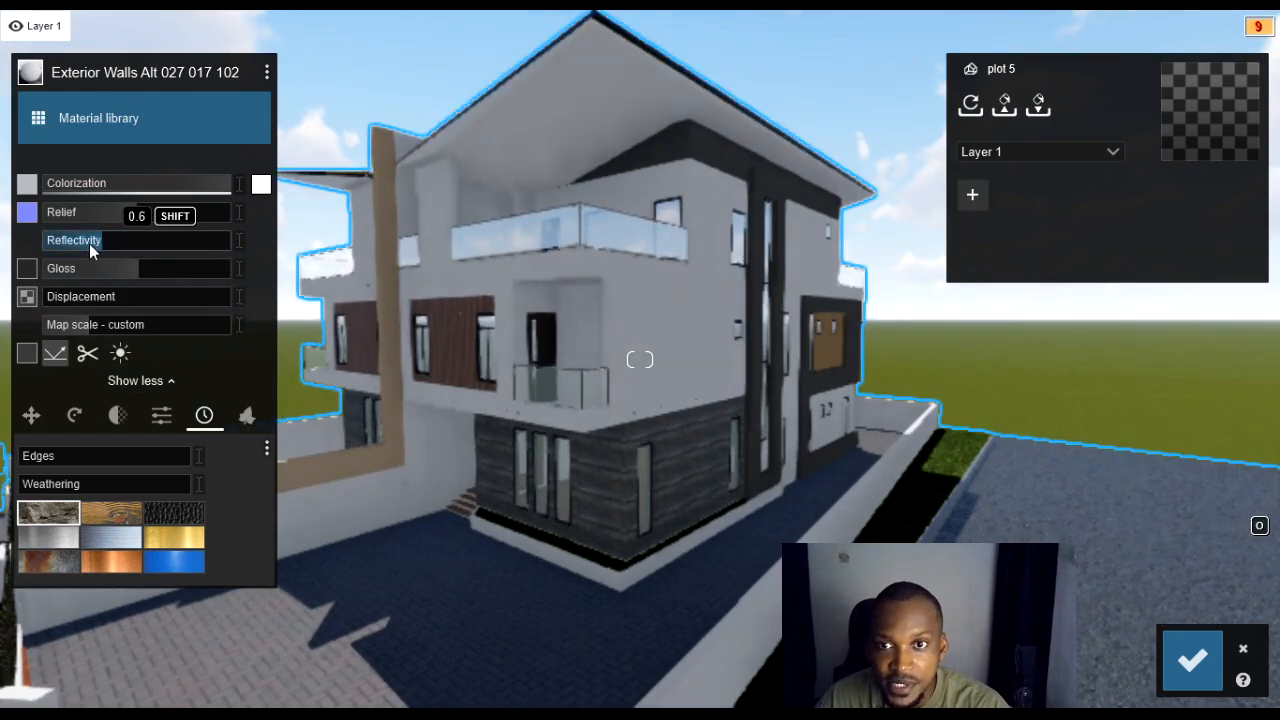
{"action": "left_click_drag", "start_coordinate": [89, 243], "coordinate": [55, 243]}
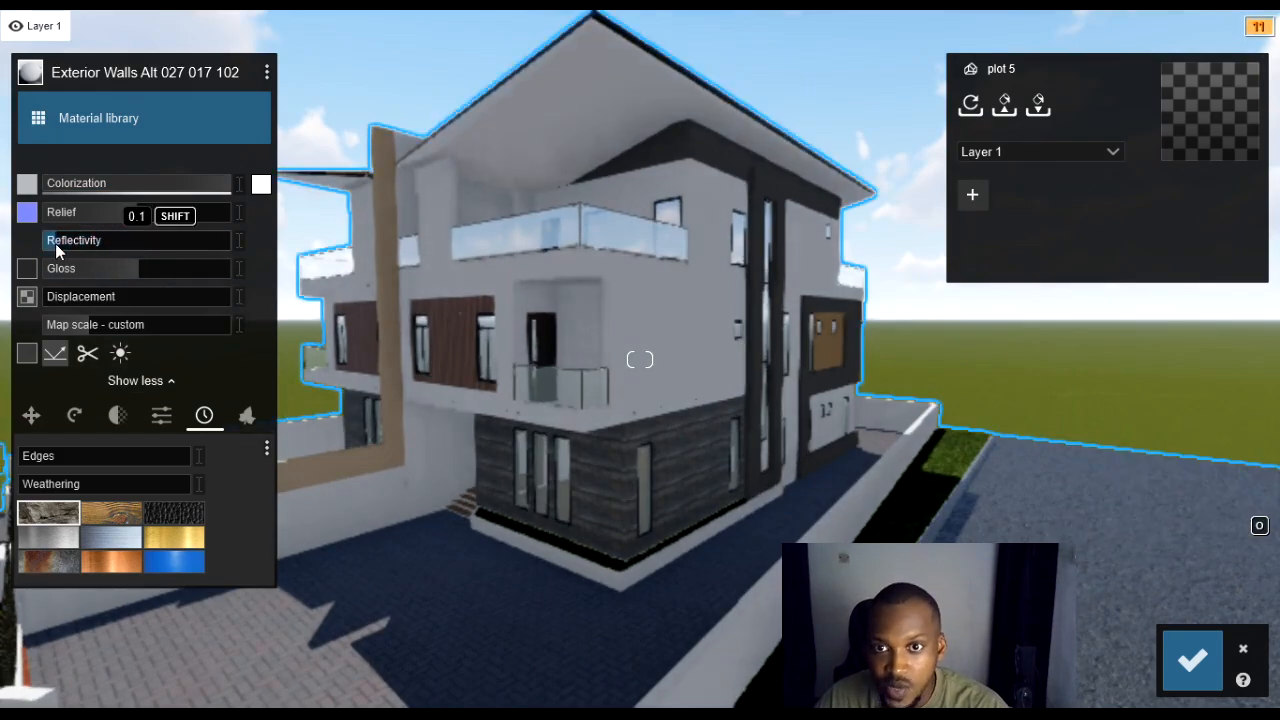
Step: Examine the plastered house exterior from several distances across the driveway and road
{"action": "key", "text": "s"}
{"action": "right_click_drag", "start_coordinate": [588, 340], "coordinate": [612, 308]}
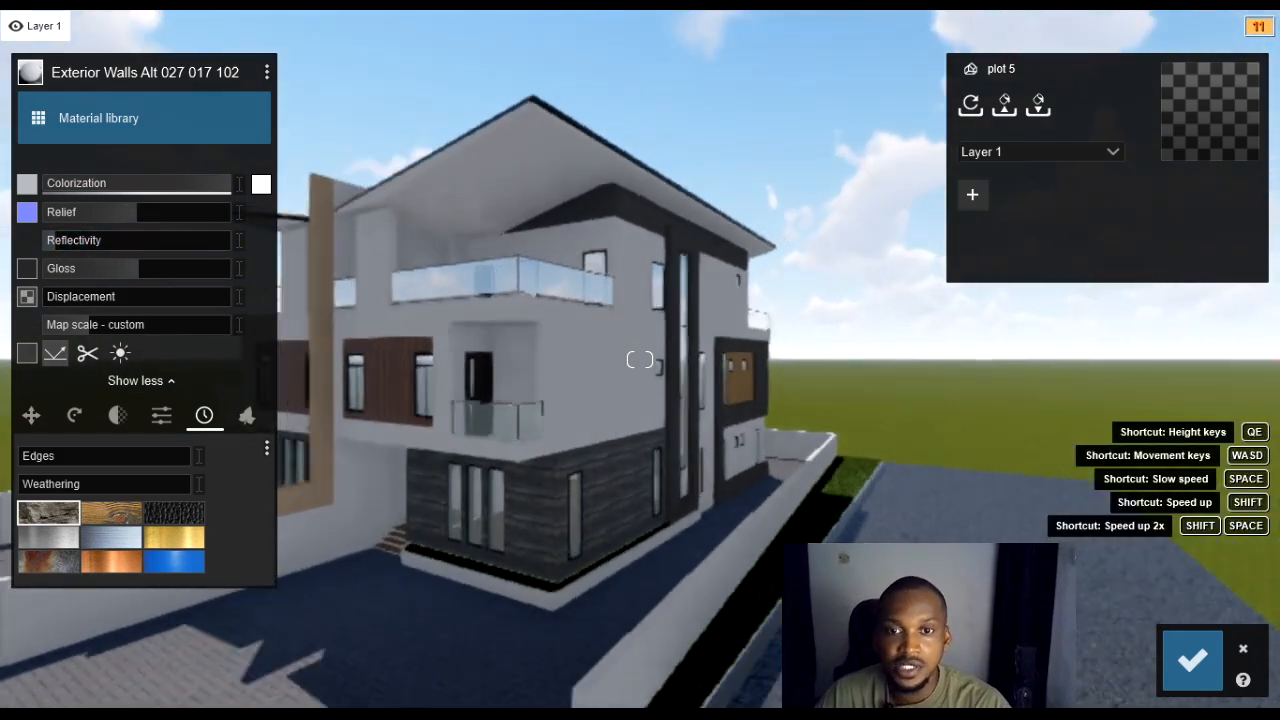
{"action": "key", "text": "s"}
{"action": "mouse_move", "coordinate": [540, 292]}
{"action": "right_mouse_down"}
{"action": "mouse_move", "coordinate": [530, 316]}
{"action": "mouse_move", "coordinate": [556, 333]}
{"action": "mouse_move", "coordinate": [553, 314]}
{"action": "right_mouse_up"}
{"action": "key", "text": "w"}
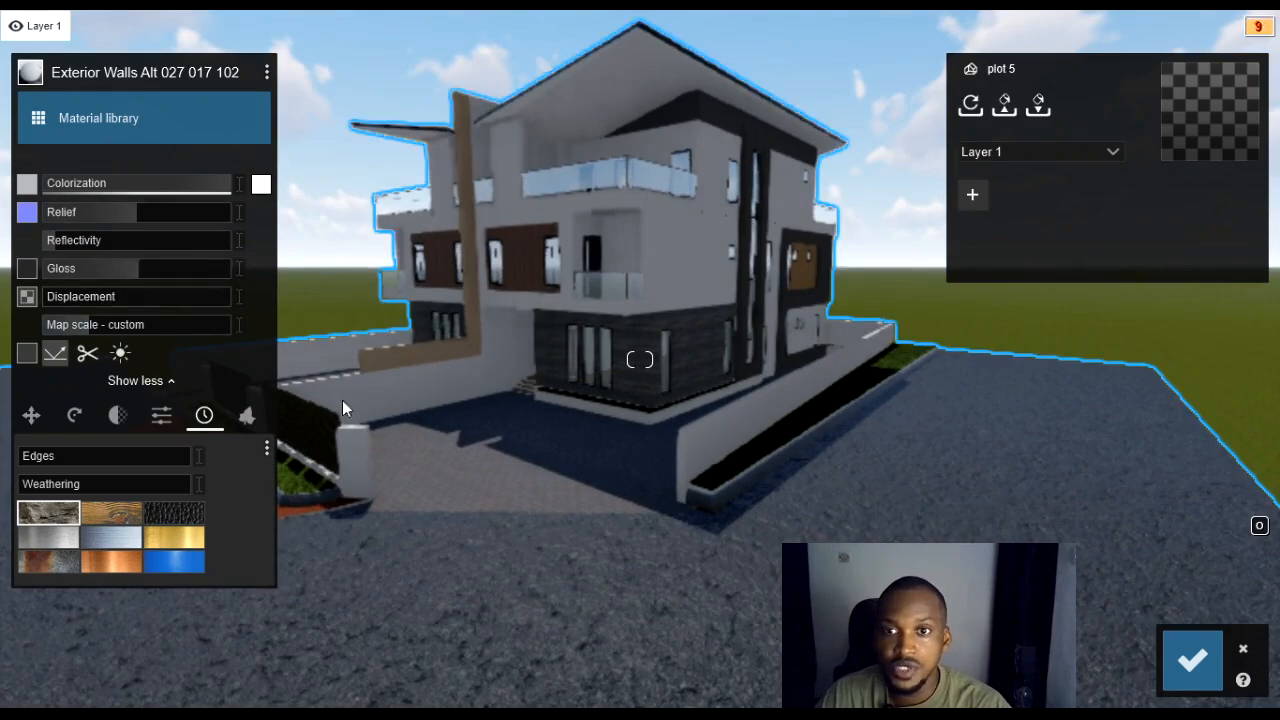
{"action": "right_click_drag", "start_coordinate": [551, 527], "coordinate": [547, 521]}
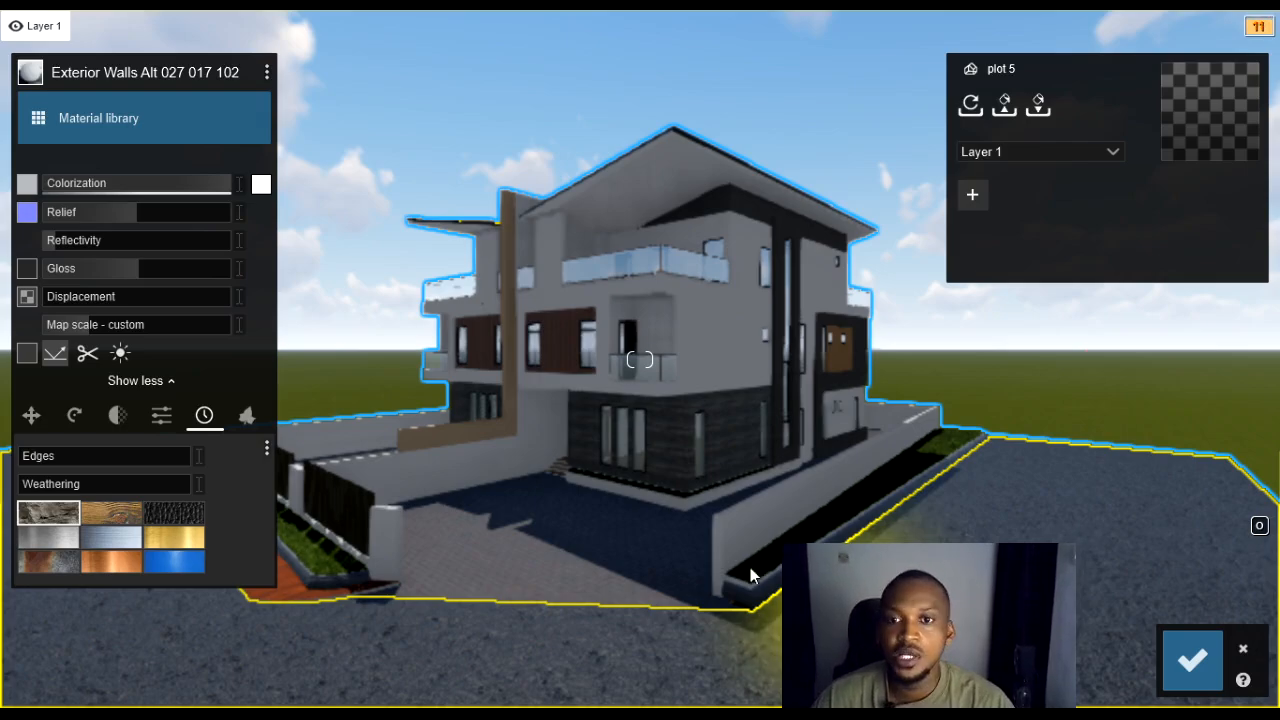
{"action": "key", "text": "s"}
{"action": "right_click_drag", "start_coordinate": [600, 522], "coordinate": [581, 504]}
{"action": "key", "text": "w"}
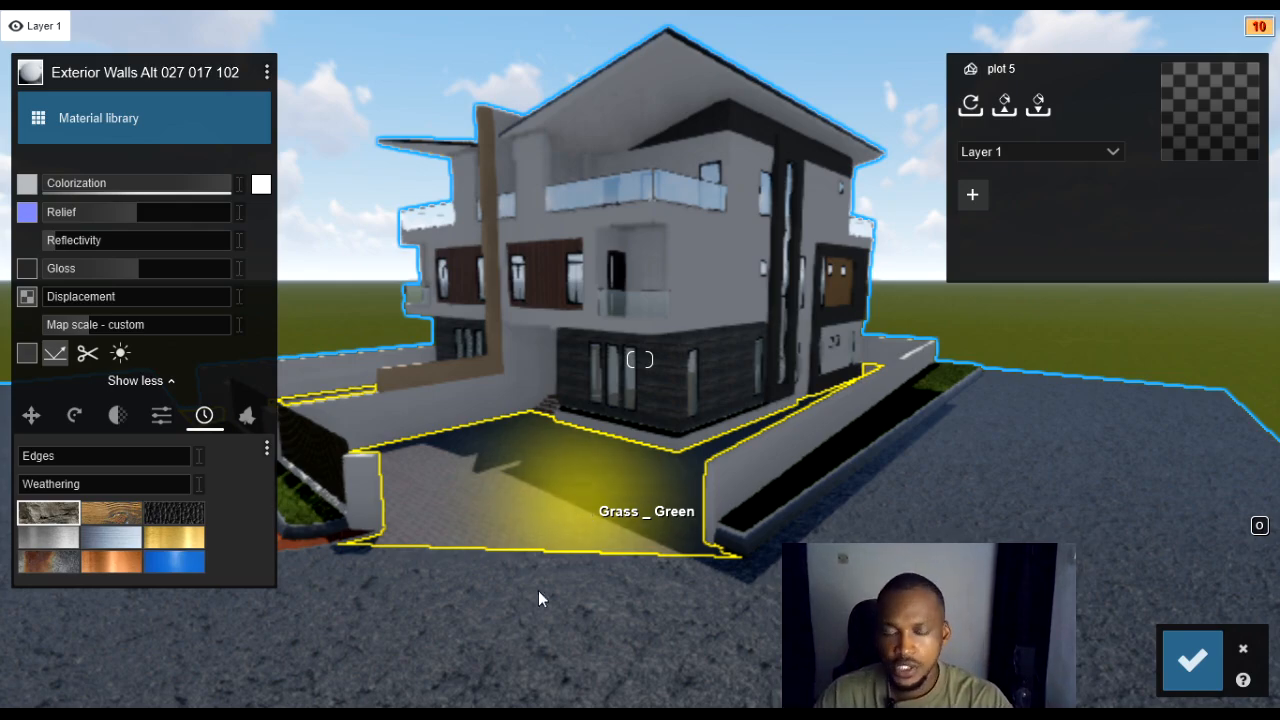
Step: Go inside the house and examine the ground-floor walls, ceiling, staircase and wooden floor, including how sunlight falls on them
{"action": "right_click_drag", "start_coordinate": [538, 590], "coordinate": [528, 515]}
{"action": "key", "text": "w"}
{"action": "key", "text": "w"}
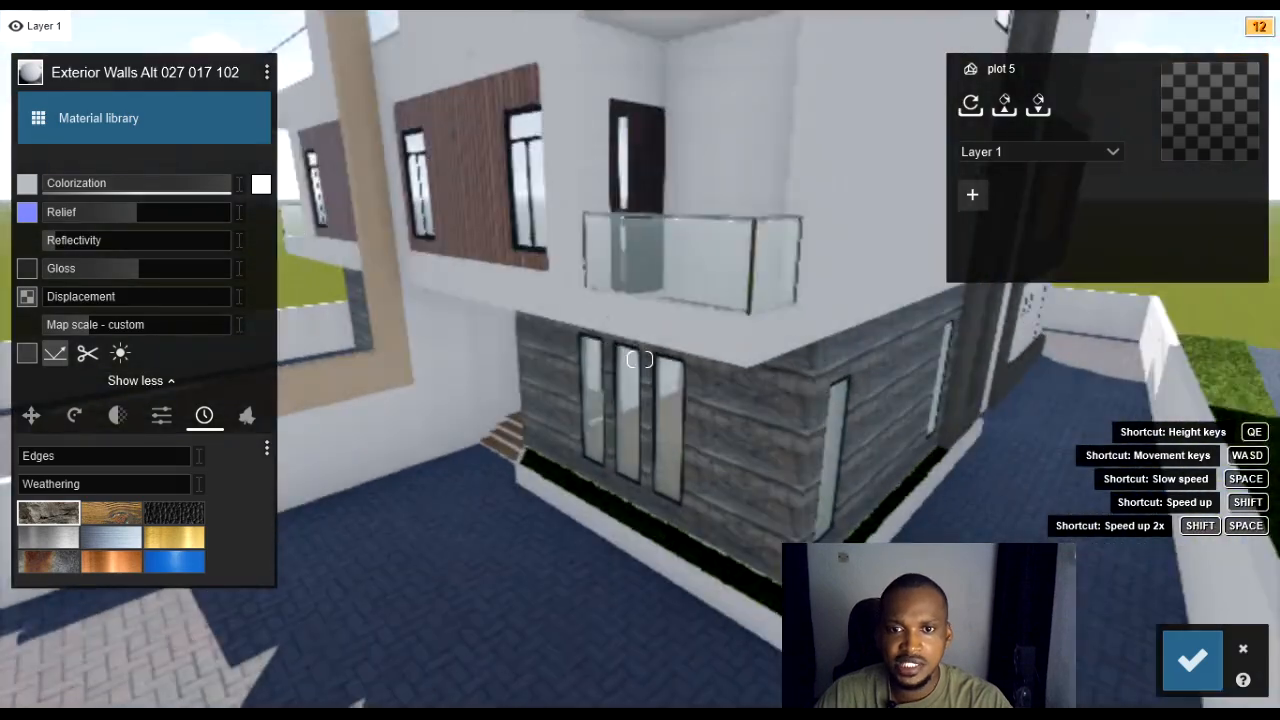
{"action": "key", "text": "w"}
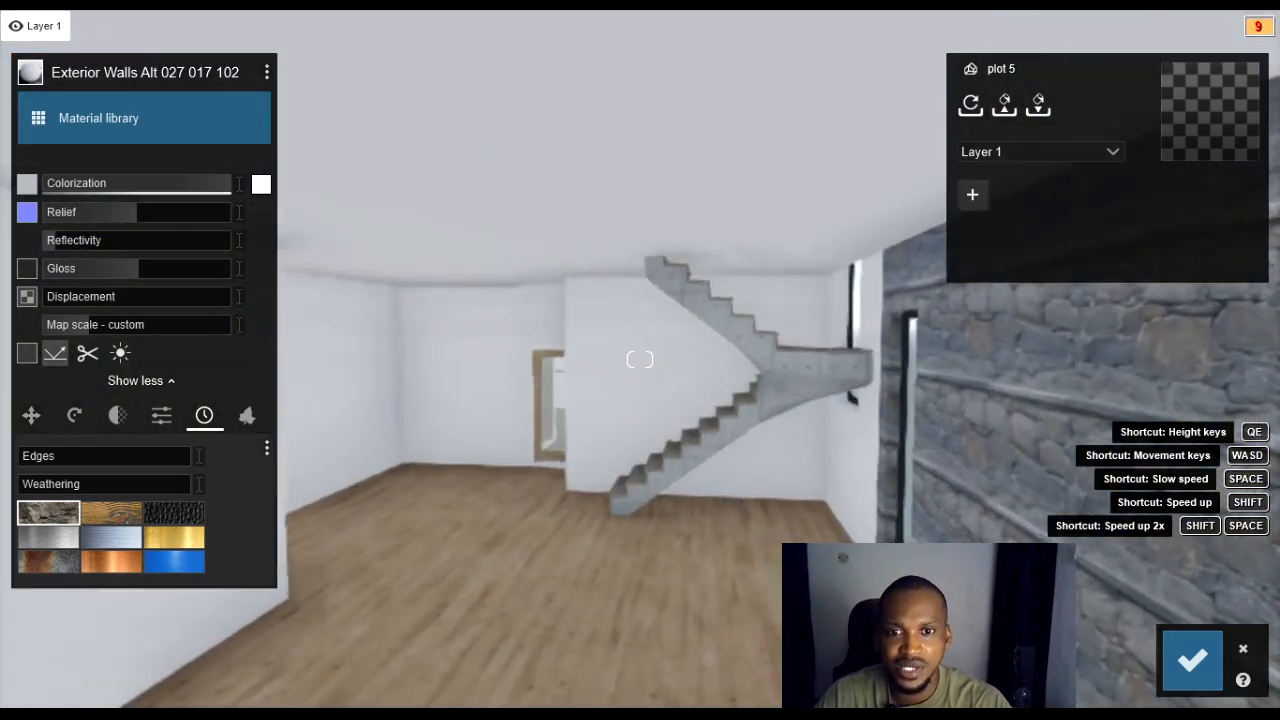
{"action": "key", "text": "w"}
{"action": "right_click_drag", "start_coordinate": [640, 360], "coordinate": [460, 300]}
{"action": "key", "text": "w"}
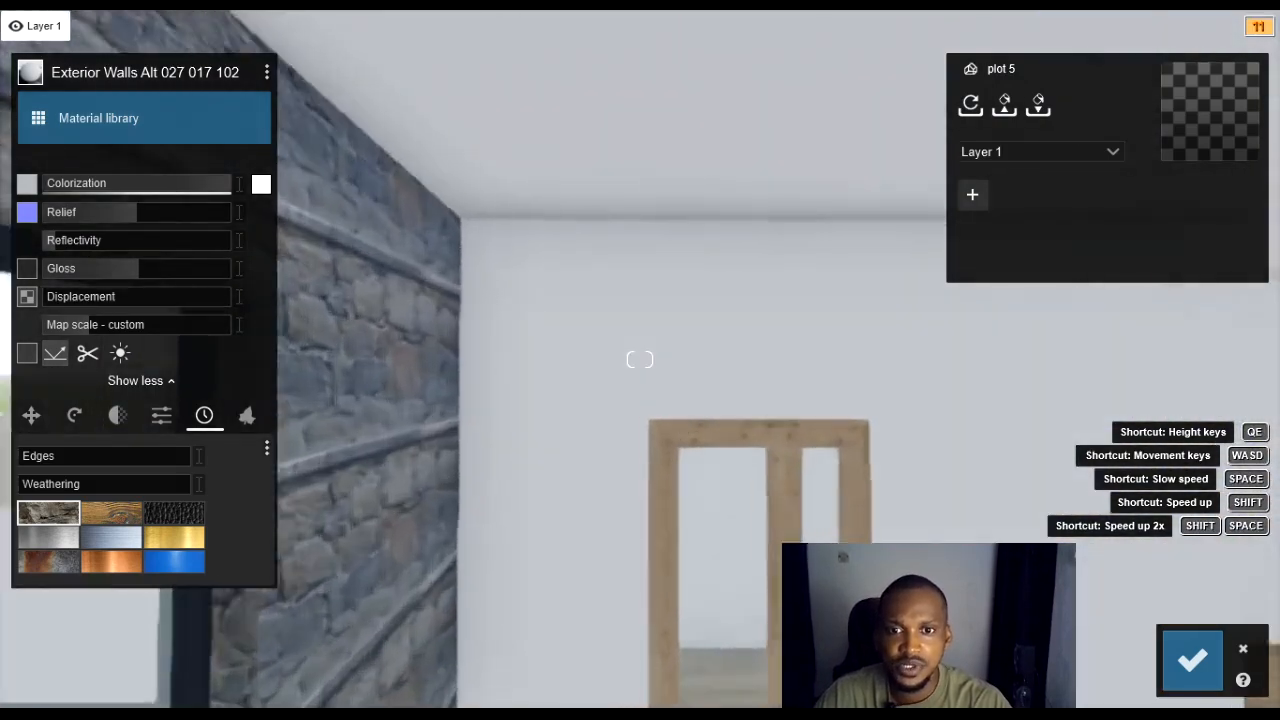
{"action": "key", "text": "w"}
{"action": "right_click_drag", "start_coordinate": [640, 360], "coordinate": [140, 385]}
{"action": "key", "text": "w"}
{"action": "key", "text": "w"}
{"action": "right_click_drag", "start_coordinate": [525, 584], "coordinate": [545, 584]}
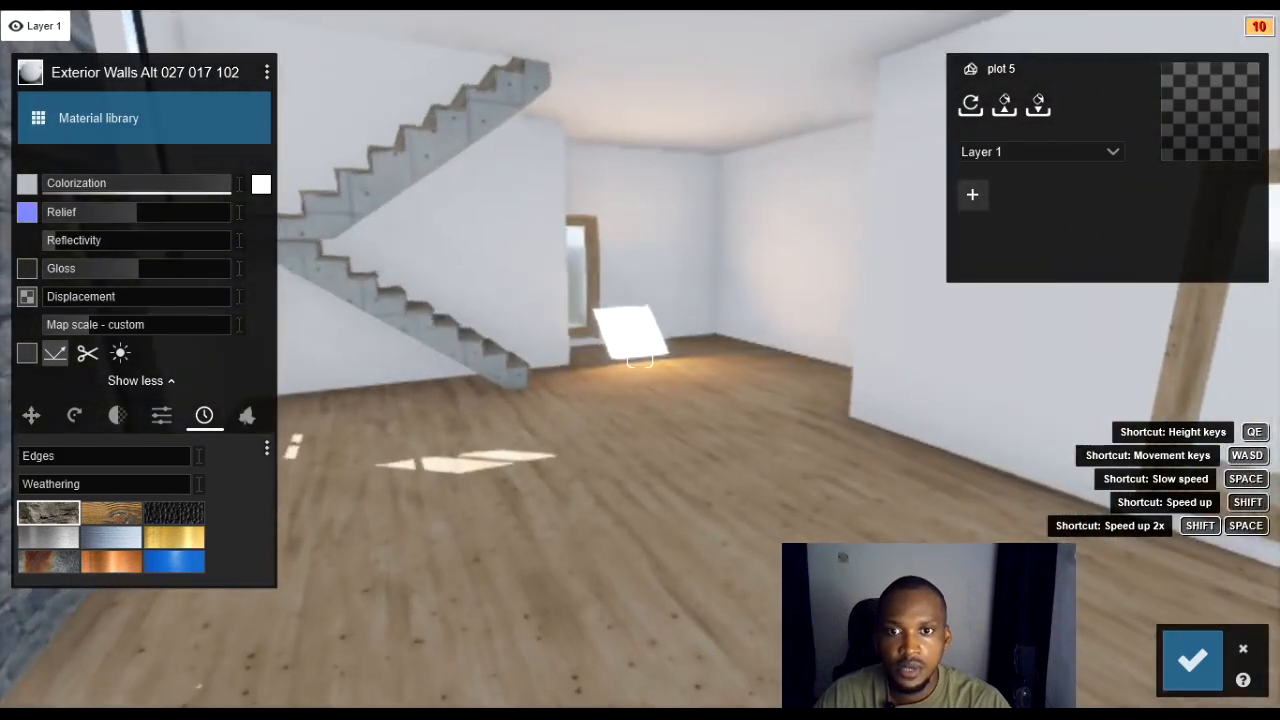
{"action": "mouse_move", "coordinate": [605, 447]}
{"action": "right_mouse_down"}
{"action": "mouse_move", "coordinate": [645, 405]}
{"action": "mouse_move", "coordinate": [660, 413]}
{"action": "mouse_move", "coordinate": [703, 268]}
{"action": "mouse_move", "coordinate": [635, 368]}
{"action": "mouse_move", "coordinate": [603, 446]}
{"action": "right_mouse_up"}
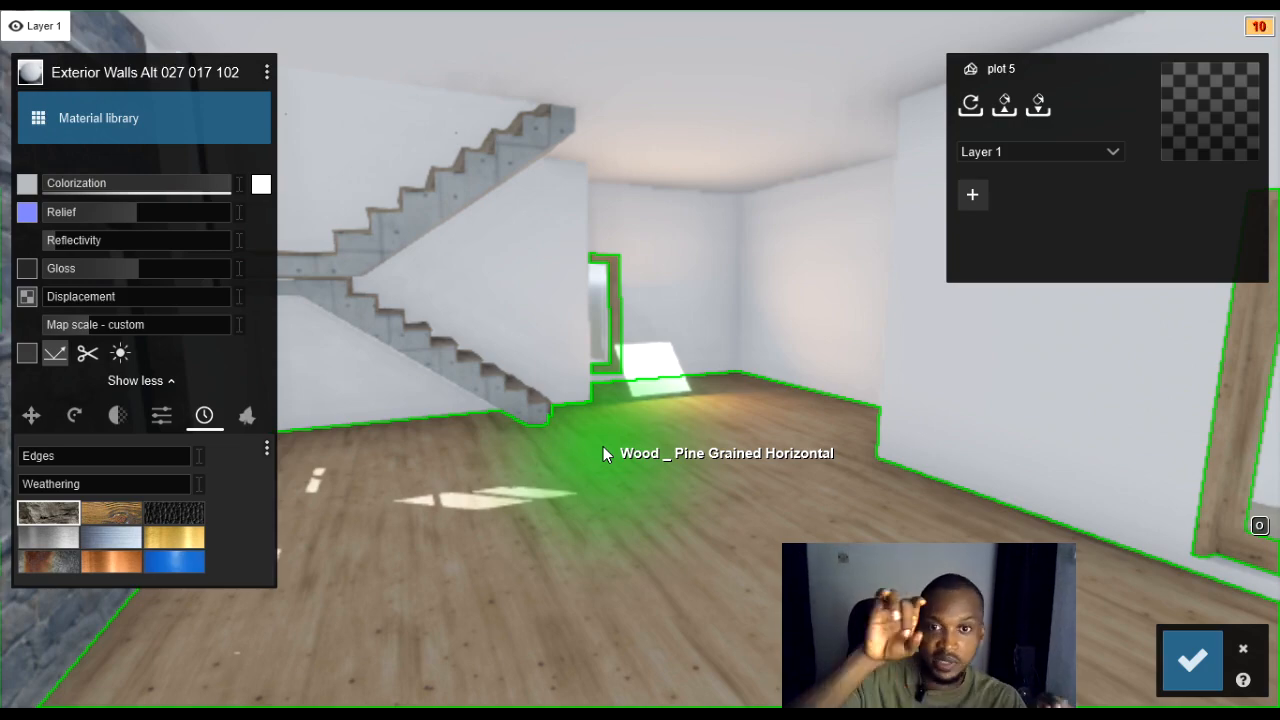
{"action": "right_click_drag", "start_coordinate": [603, 446], "coordinate": [651, 423]}
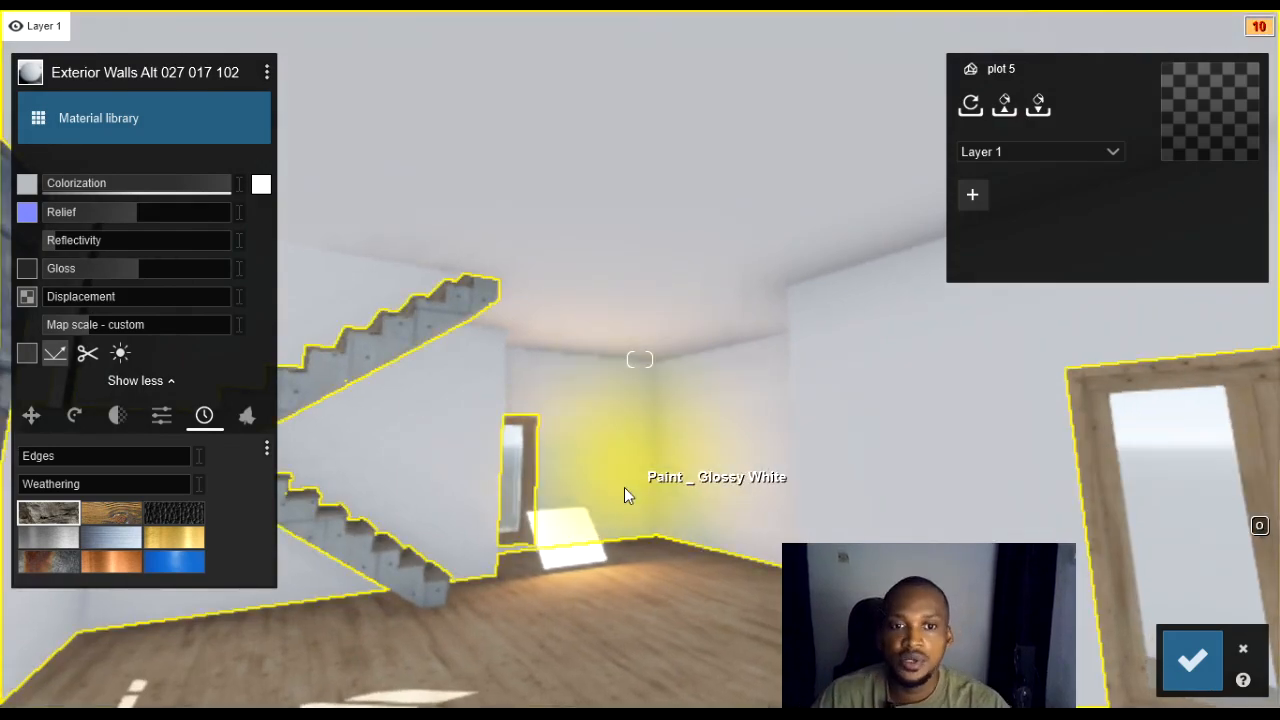